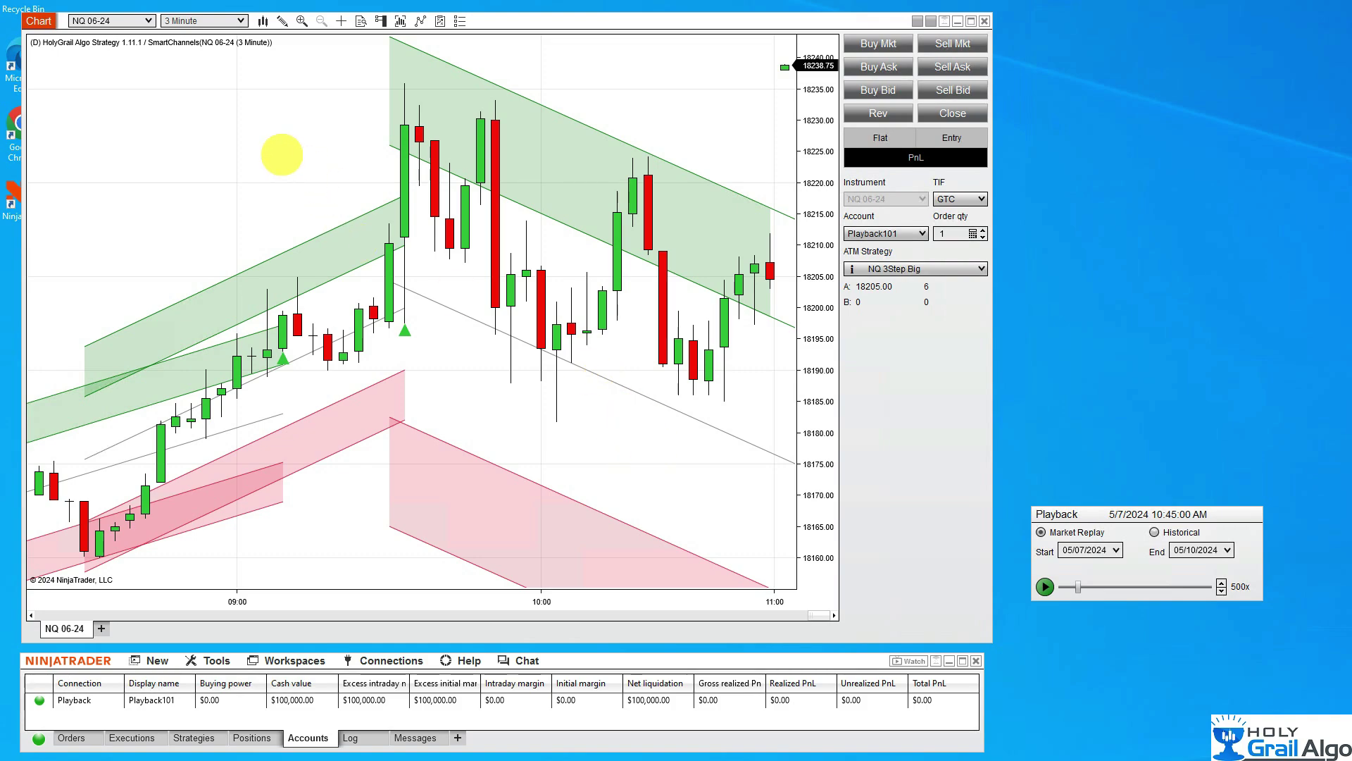
Step: Bring up the NQ 06-24 chart's right-click menu to reach the Alerts option
{"action": "right_click", "coordinate": [210, 121]}
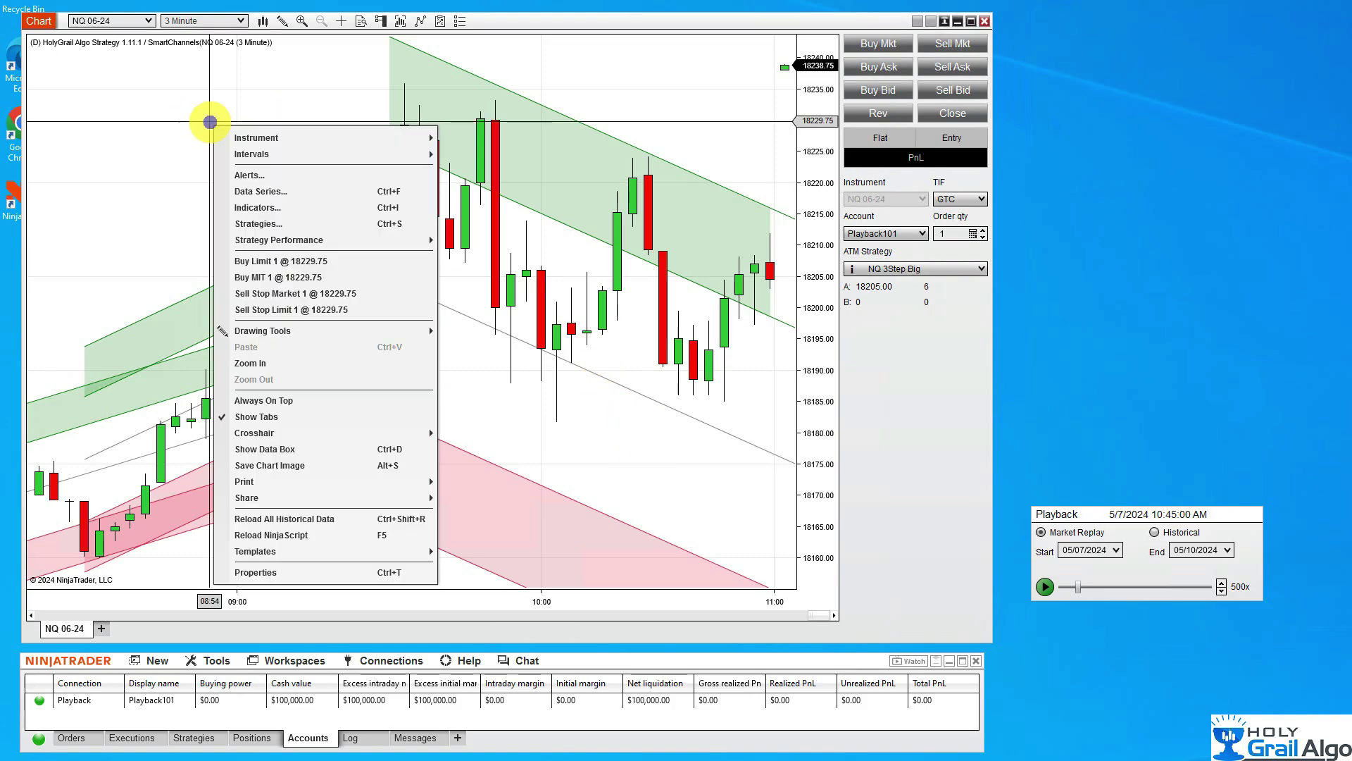
{"action": "left_click", "coordinate": [166, 108]}
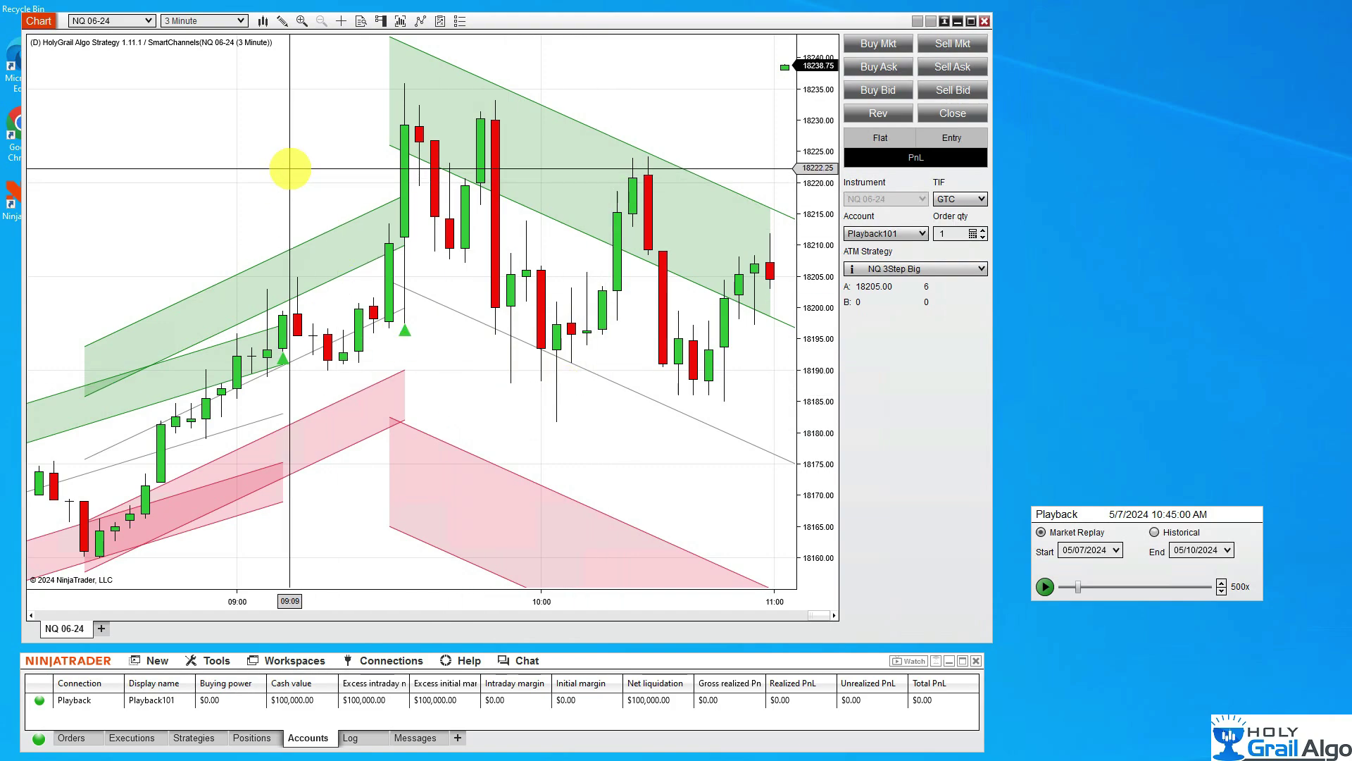
{"action": "right_click", "coordinate": [290, 169]}
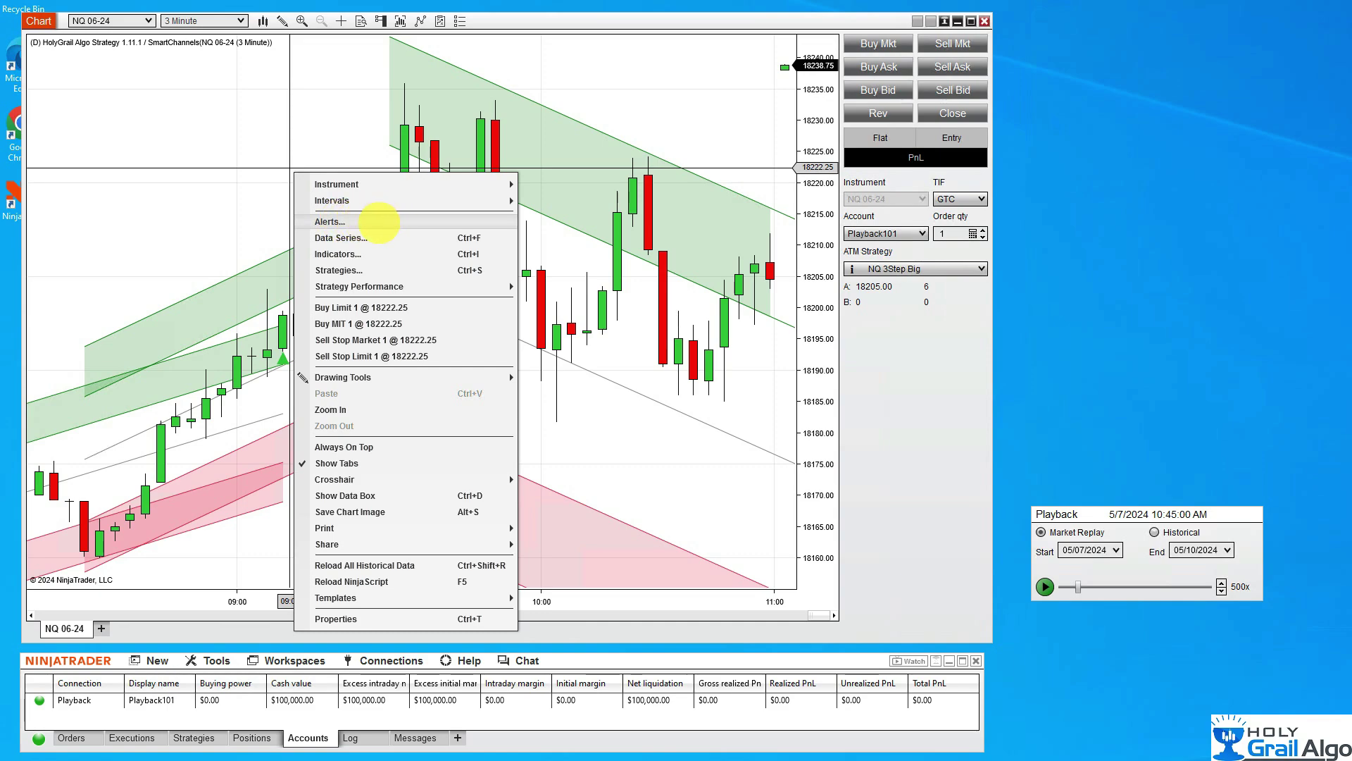
Step: Open the Alerts window and rename the new alert to 'Break Up'
{"action": "left_click", "coordinate": [381, 222]}
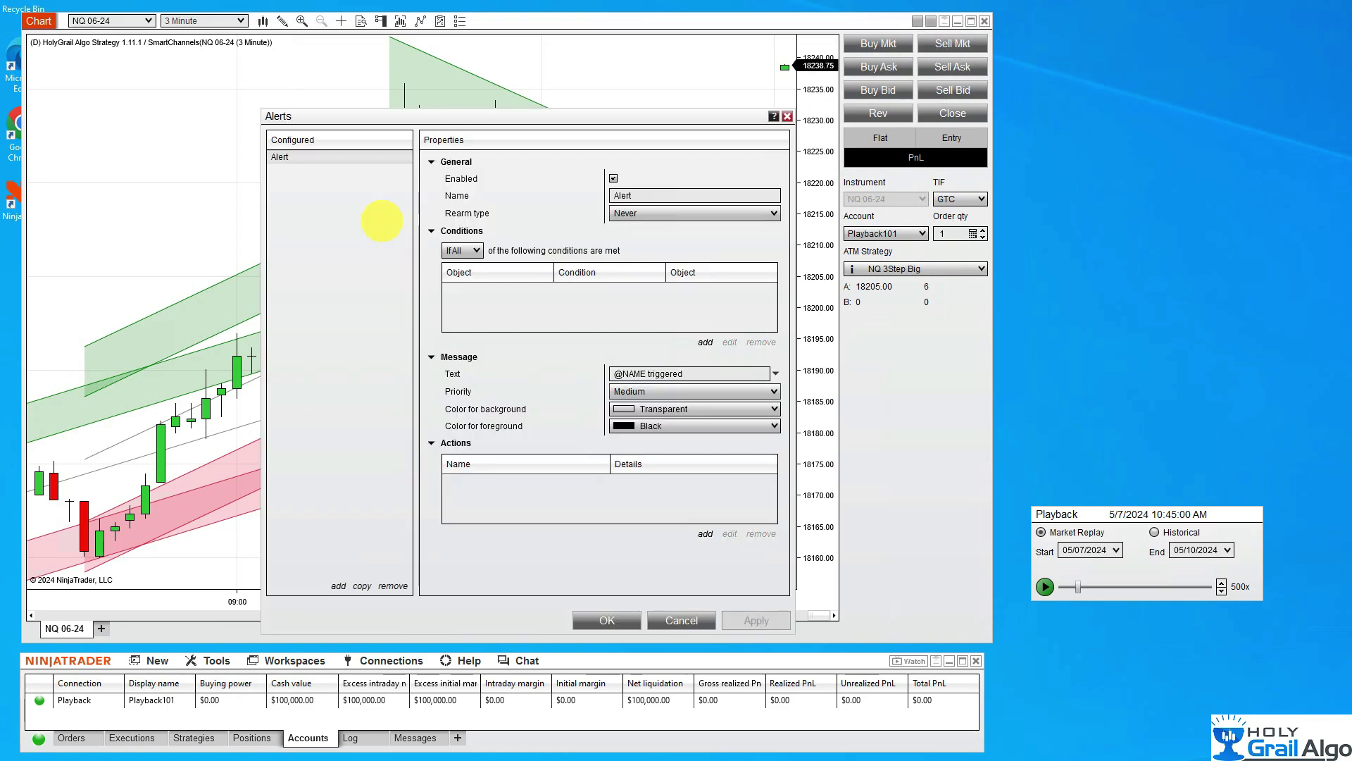
{"action": "left_click_drag", "start_coordinate": [538, 119], "coordinate": [426, 76]}
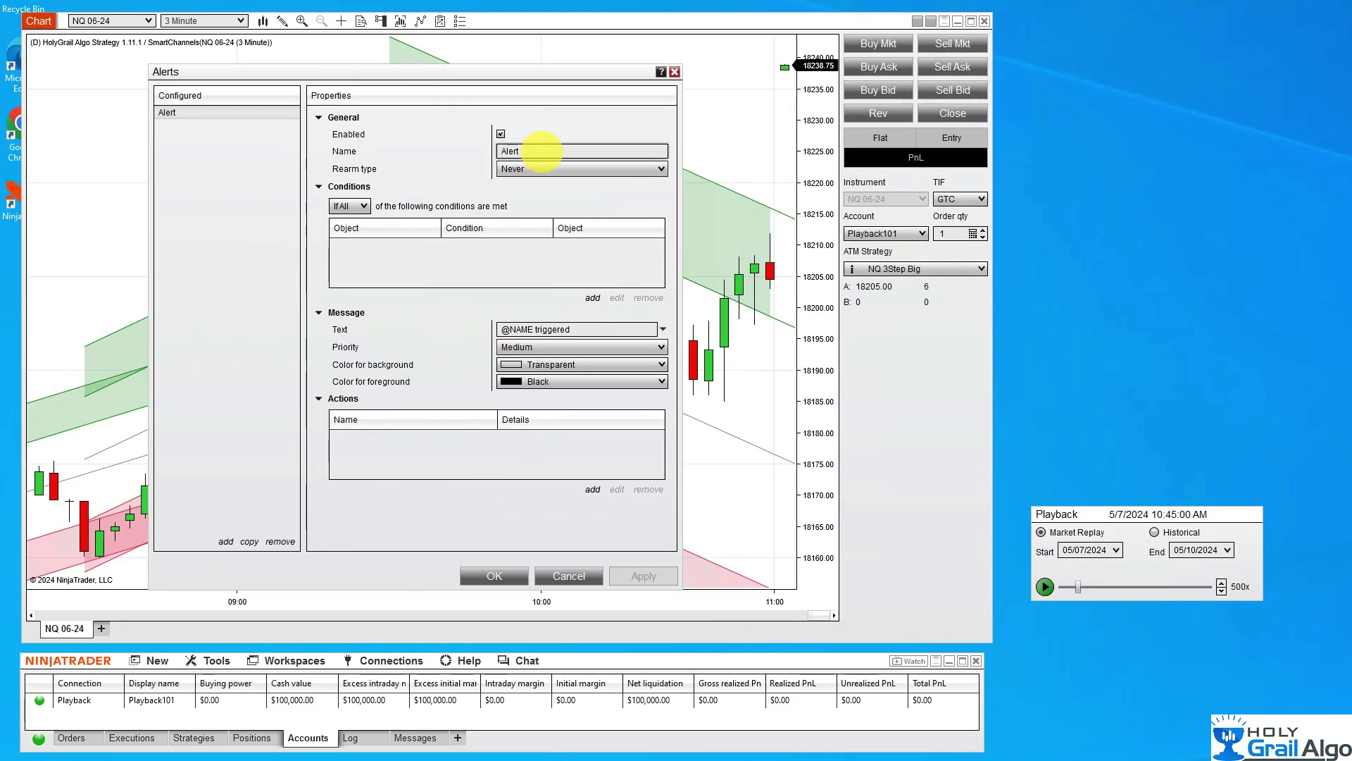
{"action": "left_click", "coordinate": [541, 150]}
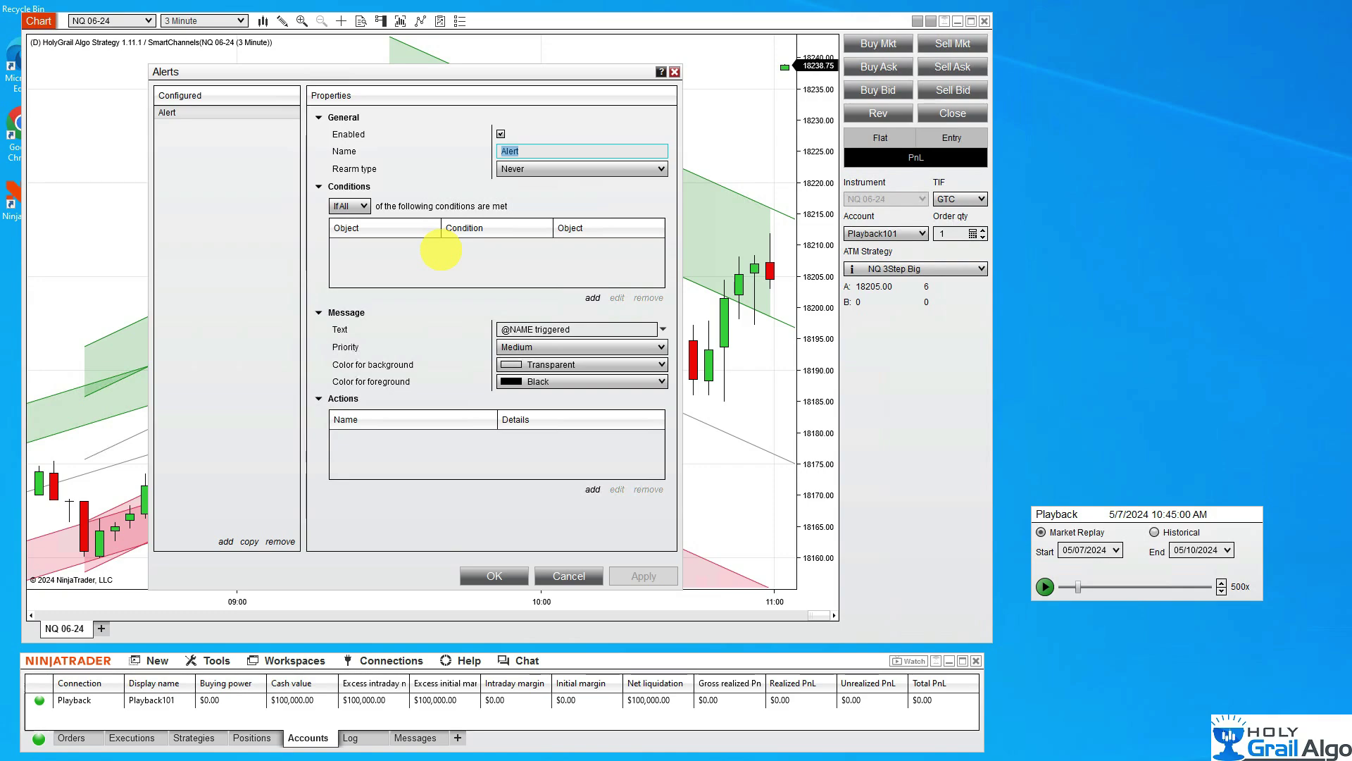
{"action": "type", "text": "Break Up"}
Step: Set the Break Up alert to rearm On bar close and trigger If Any, then add a condition
{"action": "left_click", "coordinate": [529, 169]}
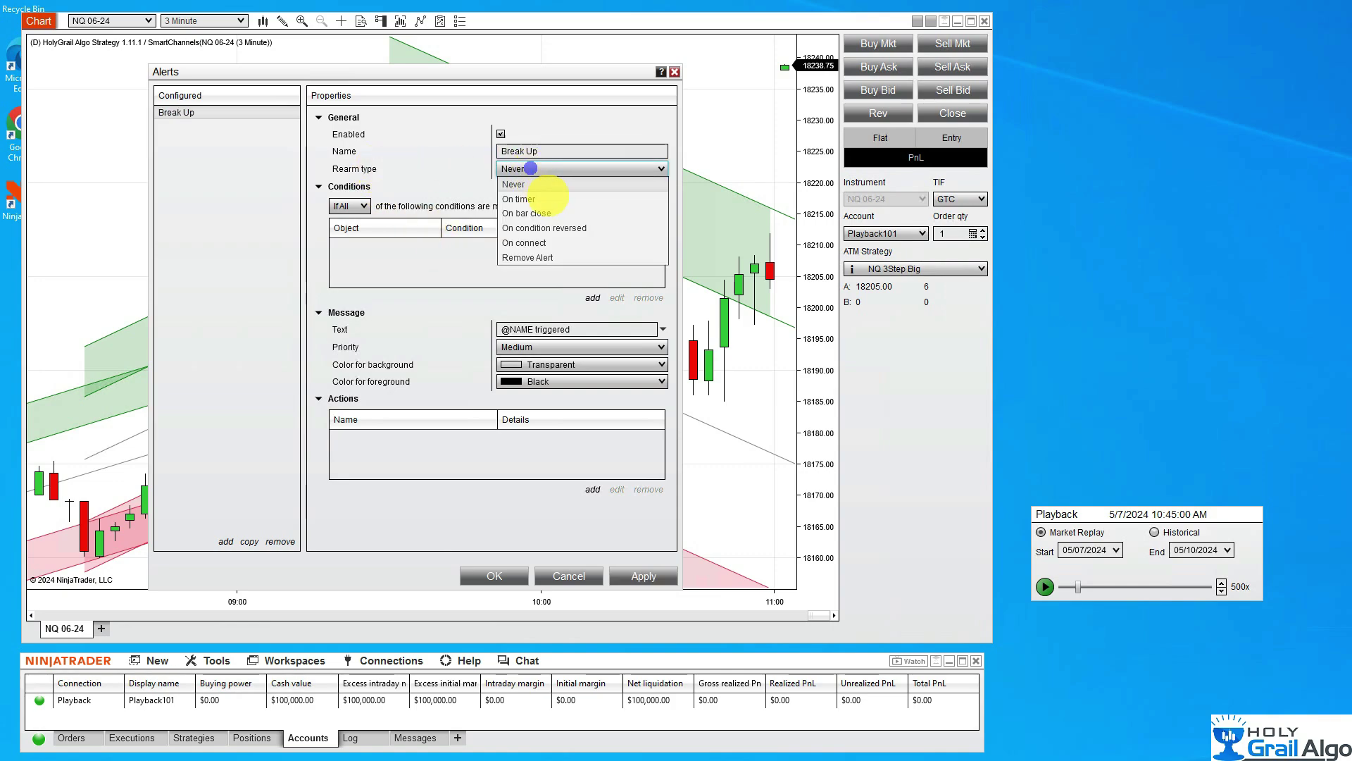
{"action": "left_click", "coordinate": [535, 205]}
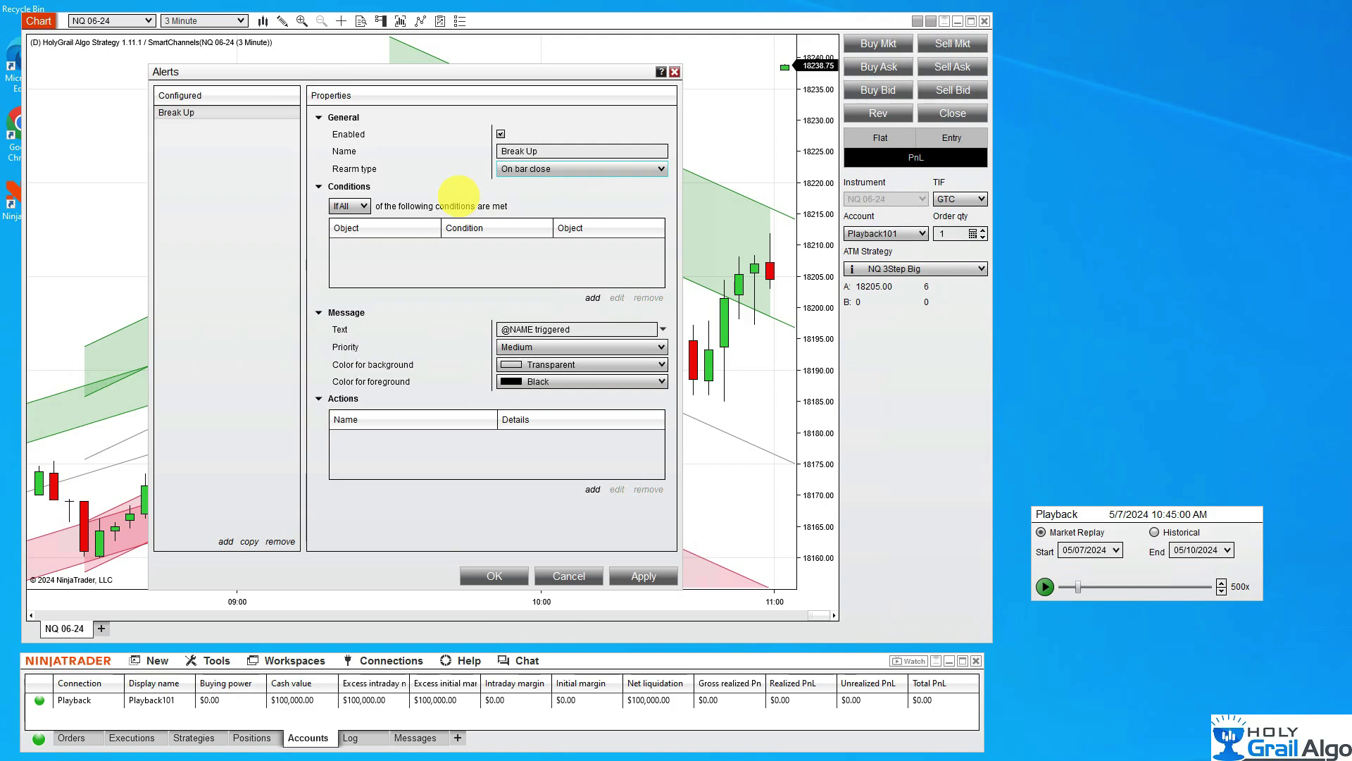
{"action": "left_click", "coordinate": [364, 203]}
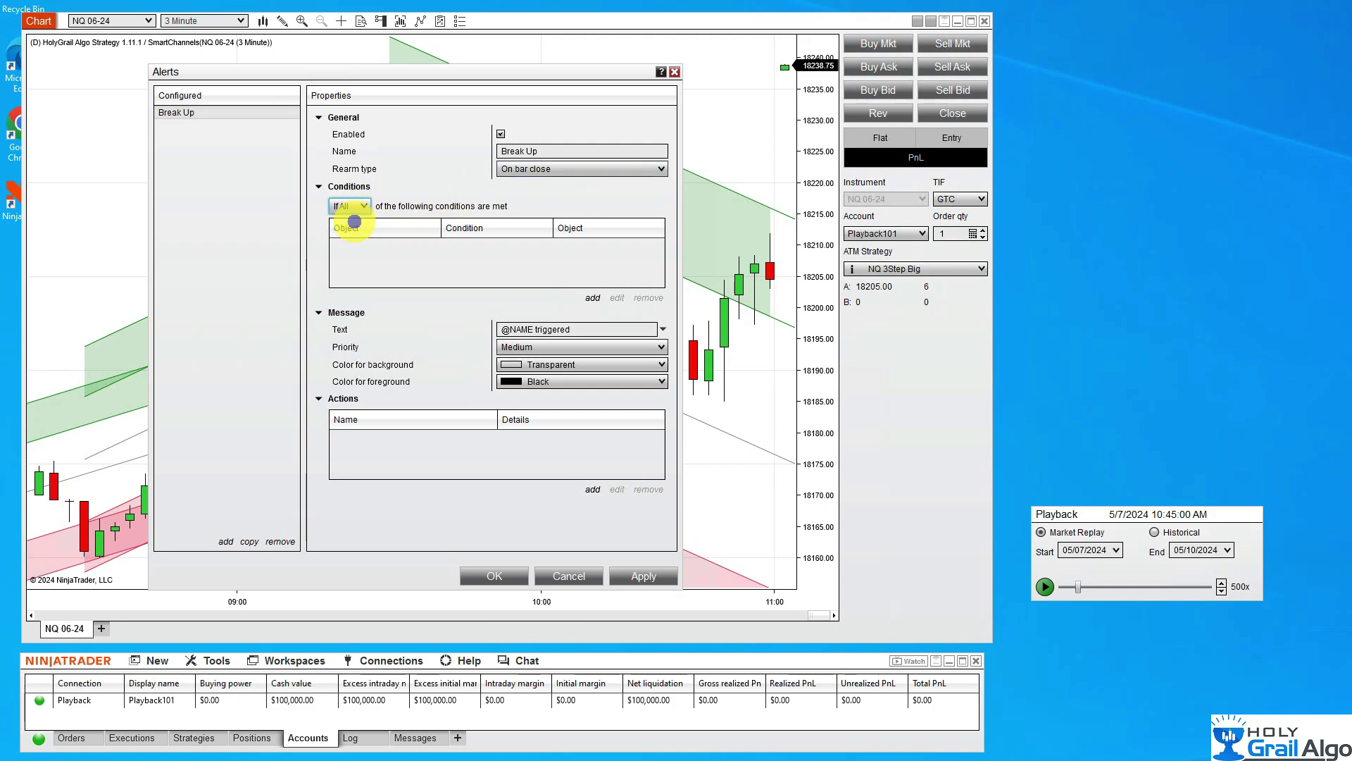
{"action": "left_click", "coordinate": [347, 221]}
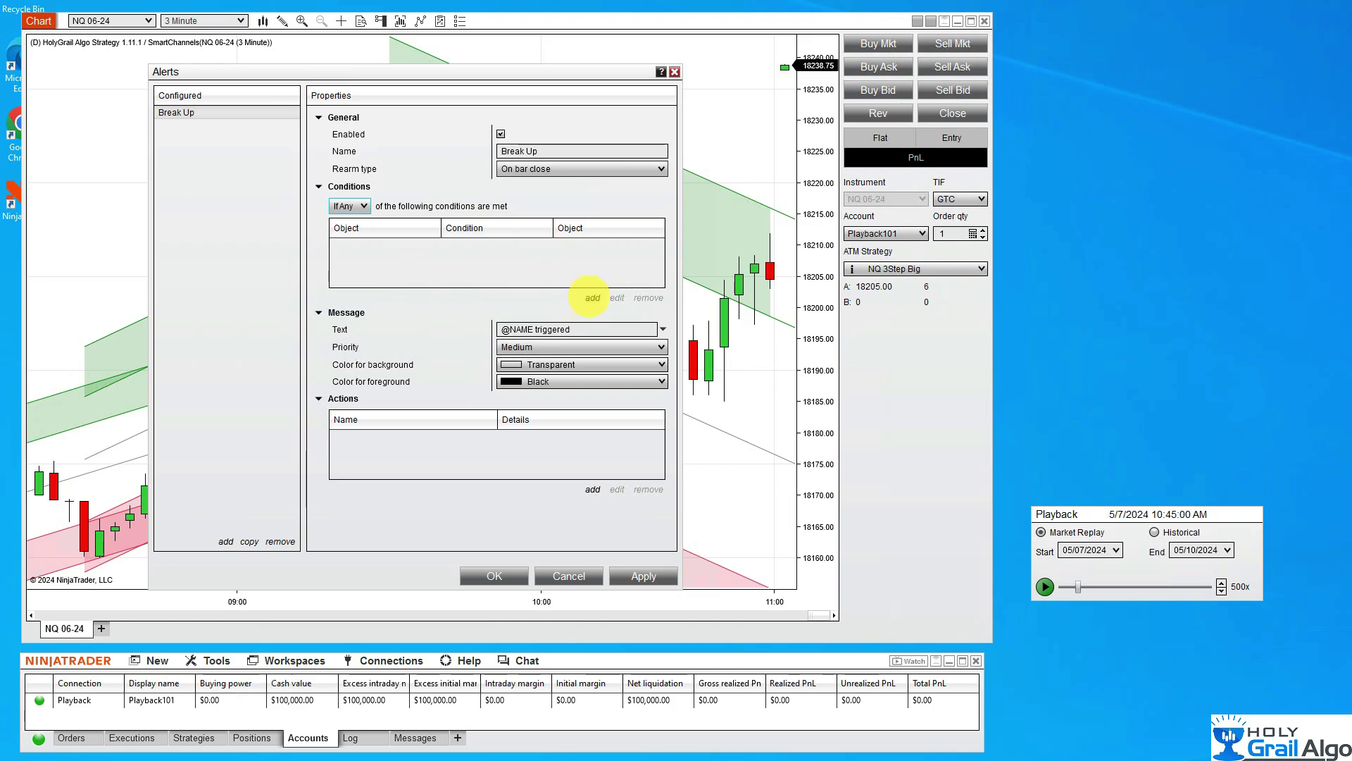
{"action": "left_click", "coordinate": [592, 298]}
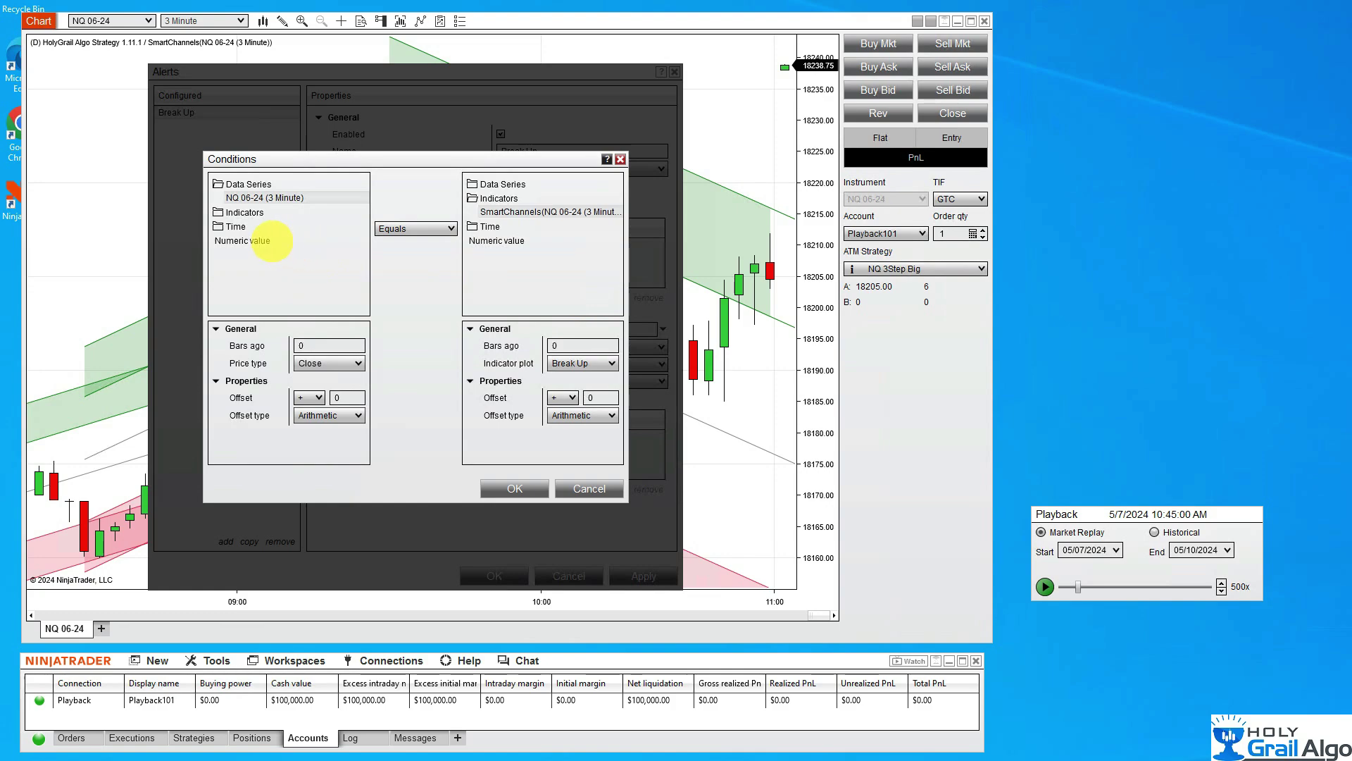
Step: Define the condition as Numeric value 0 Not equal to the SmartChannels Break Up plot
{"action": "left_click", "coordinate": [262, 240]}
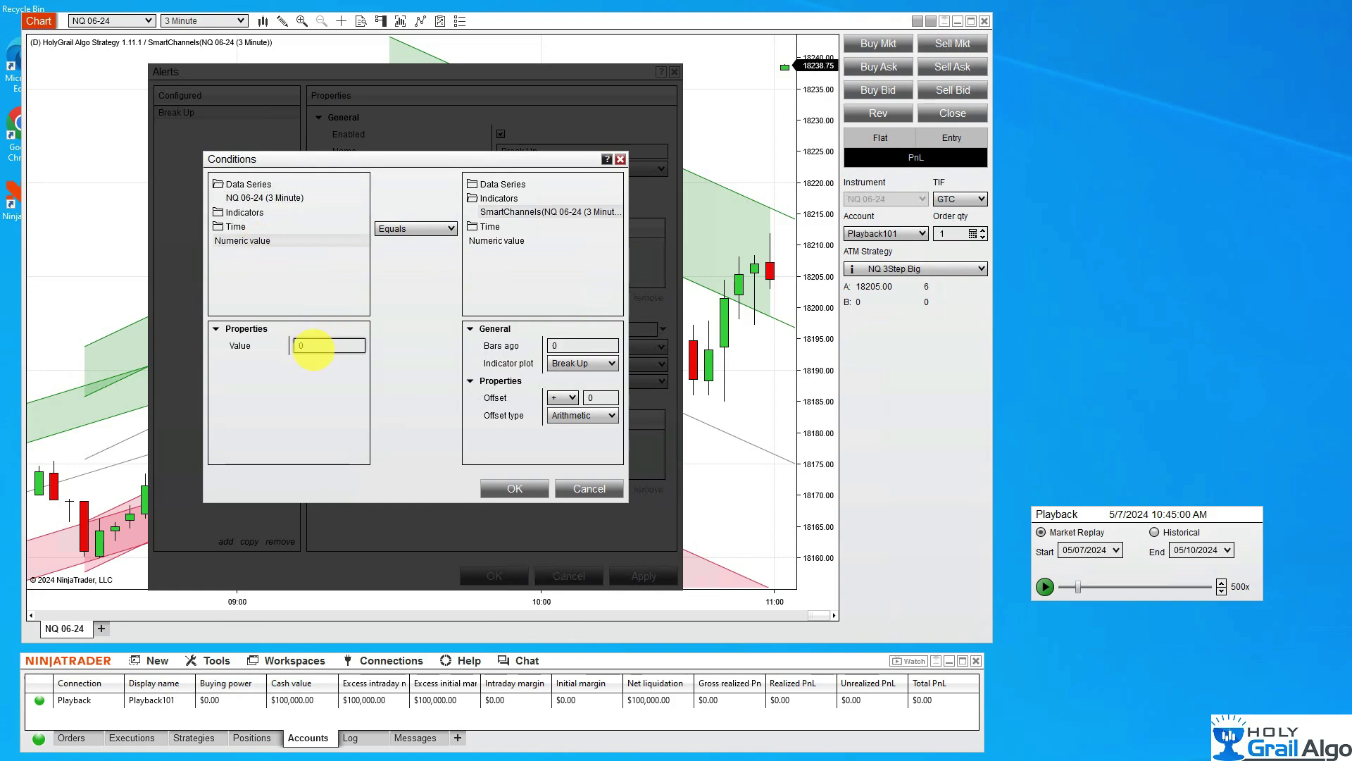
{"action": "left_click", "coordinate": [313, 346]}
{"action": "left_click", "coordinate": [427, 228]}
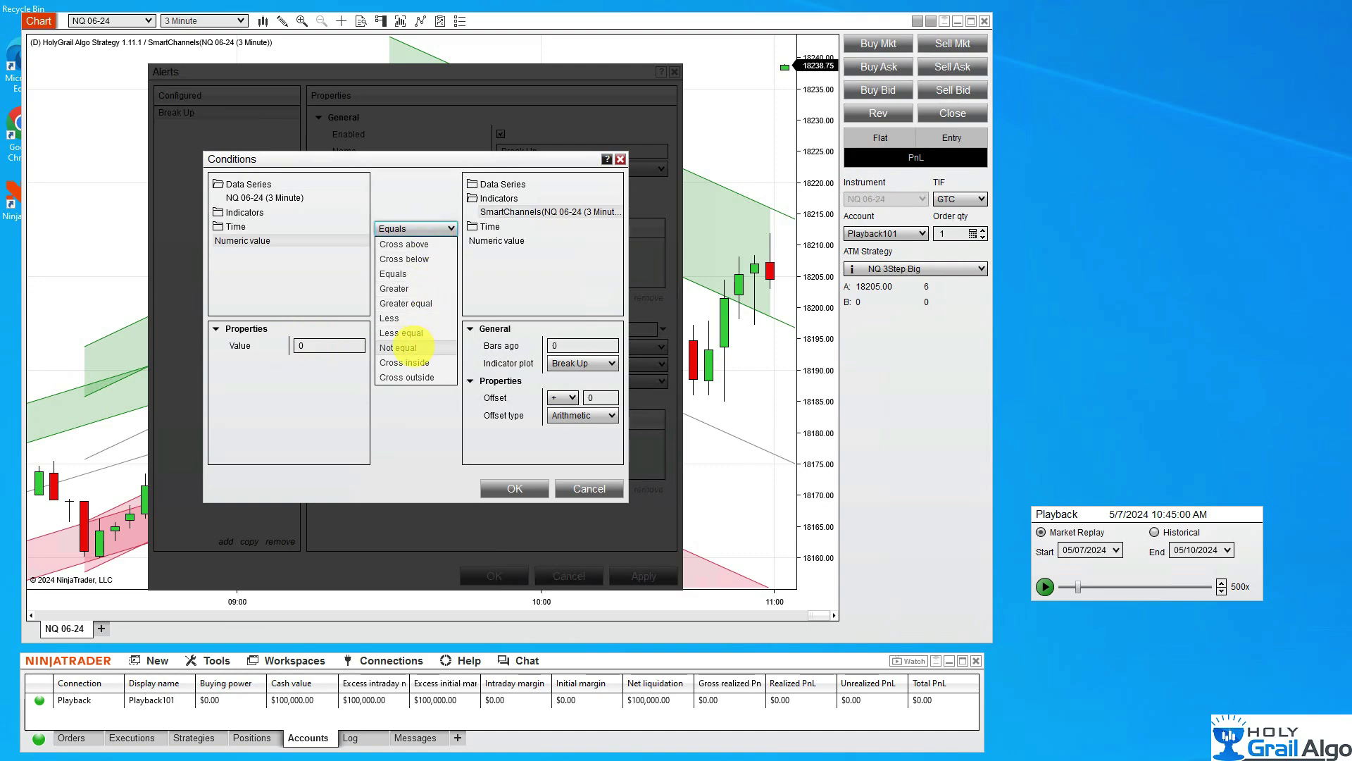
{"action": "left_click", "coordinate": [414, 346]}
{"action": "left_click", "coordinate": [530, 212]}
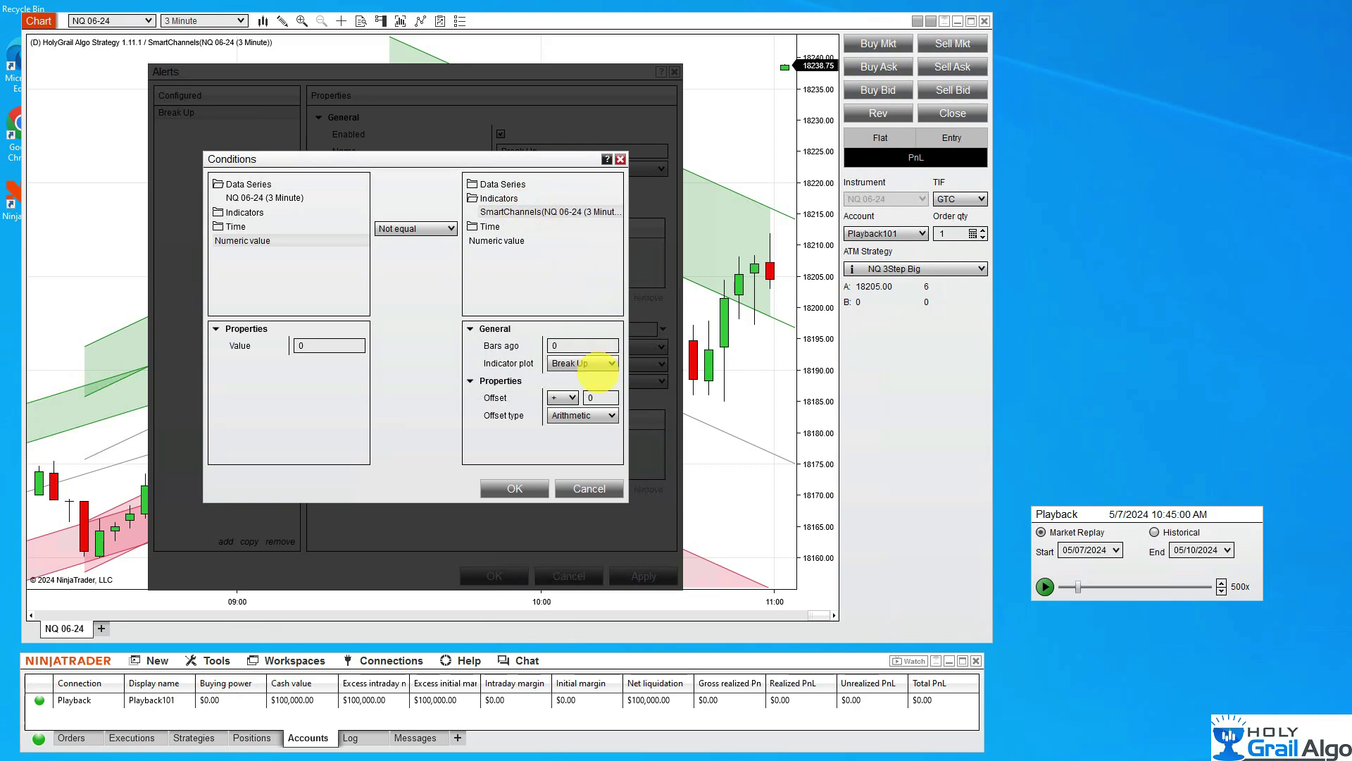
{"action": "left_click", "coordinate": [579, 364]}
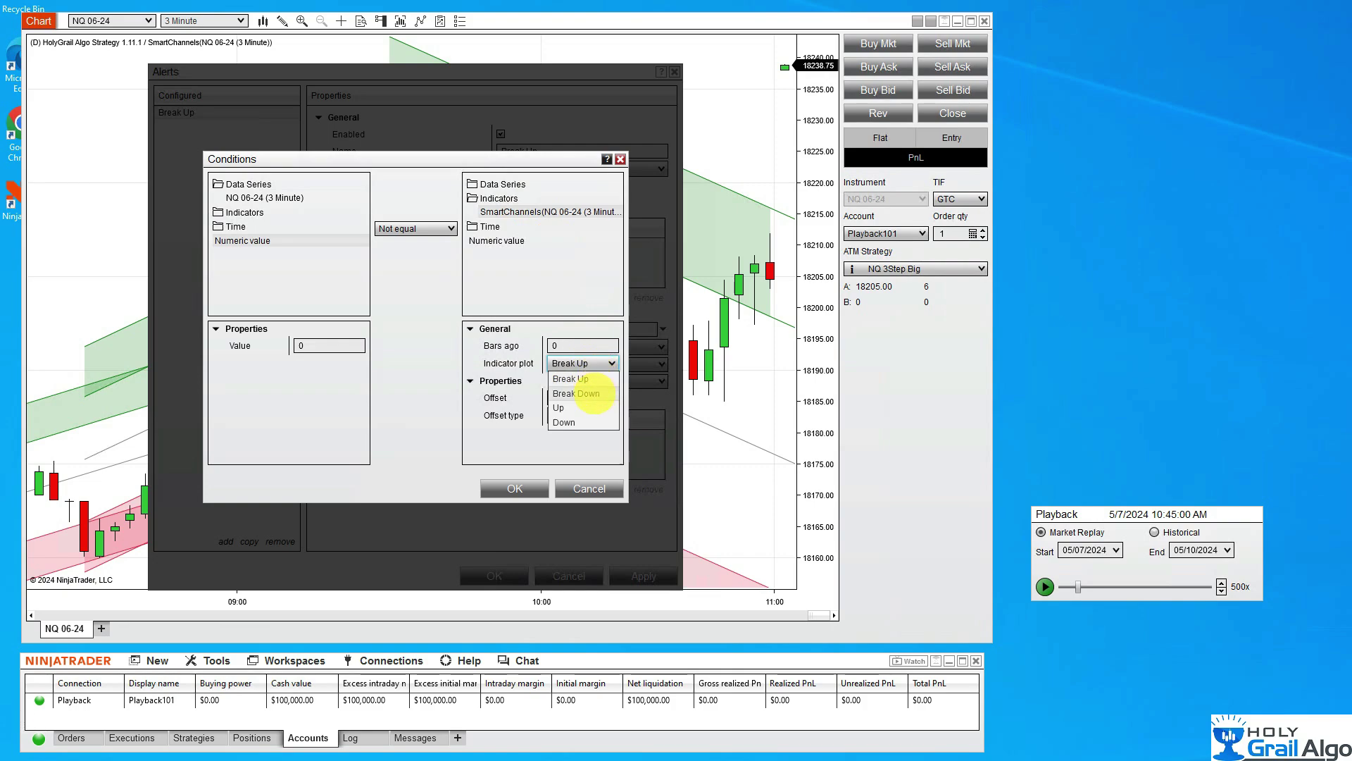
{"action": "left_click", "coordinate": [586, 362]}
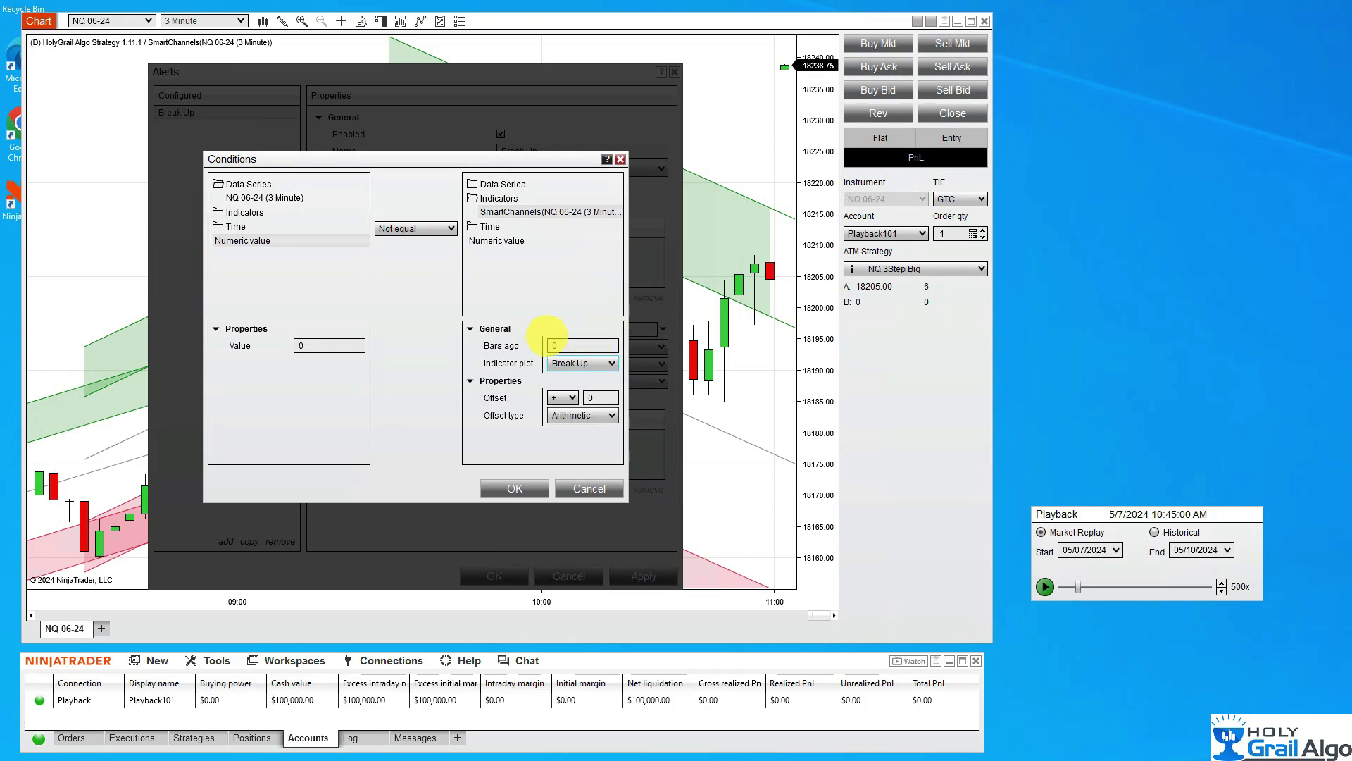
{"action": "left_click", "coordinate": [515, 489]}
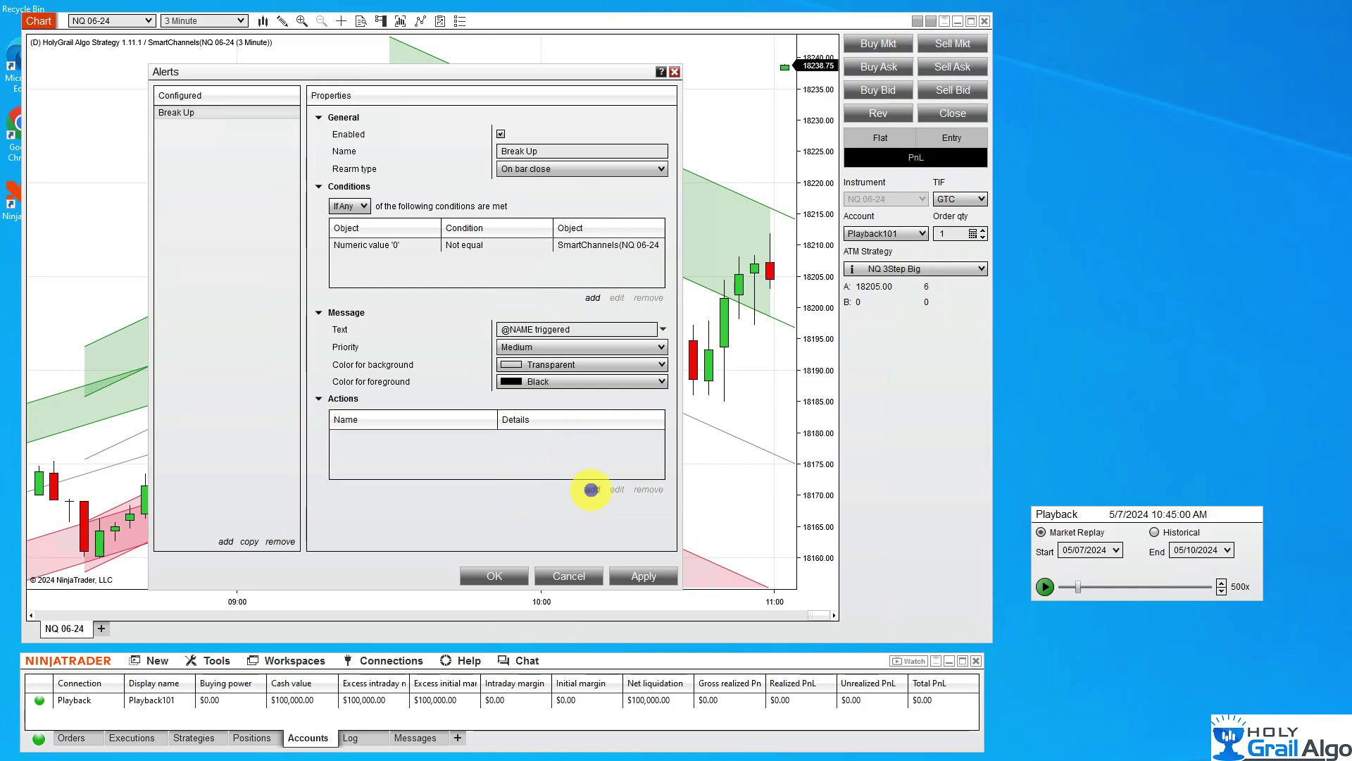
Step: Add a 'Show a pop up dialog' action to Break Up and apply the alert
{"action": "left_click", "coordinate": [593, 489]}
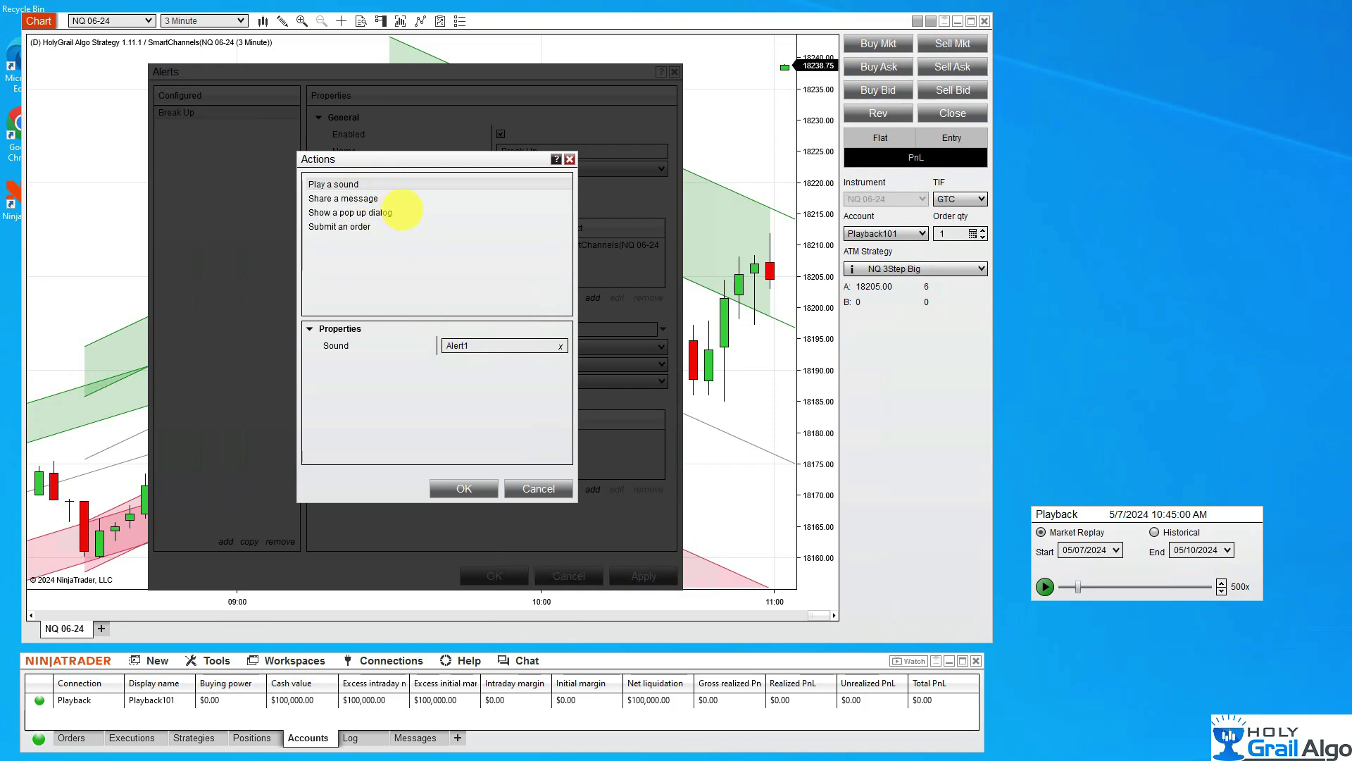
{"action": "left_click", "coordinate": [387, 212]}
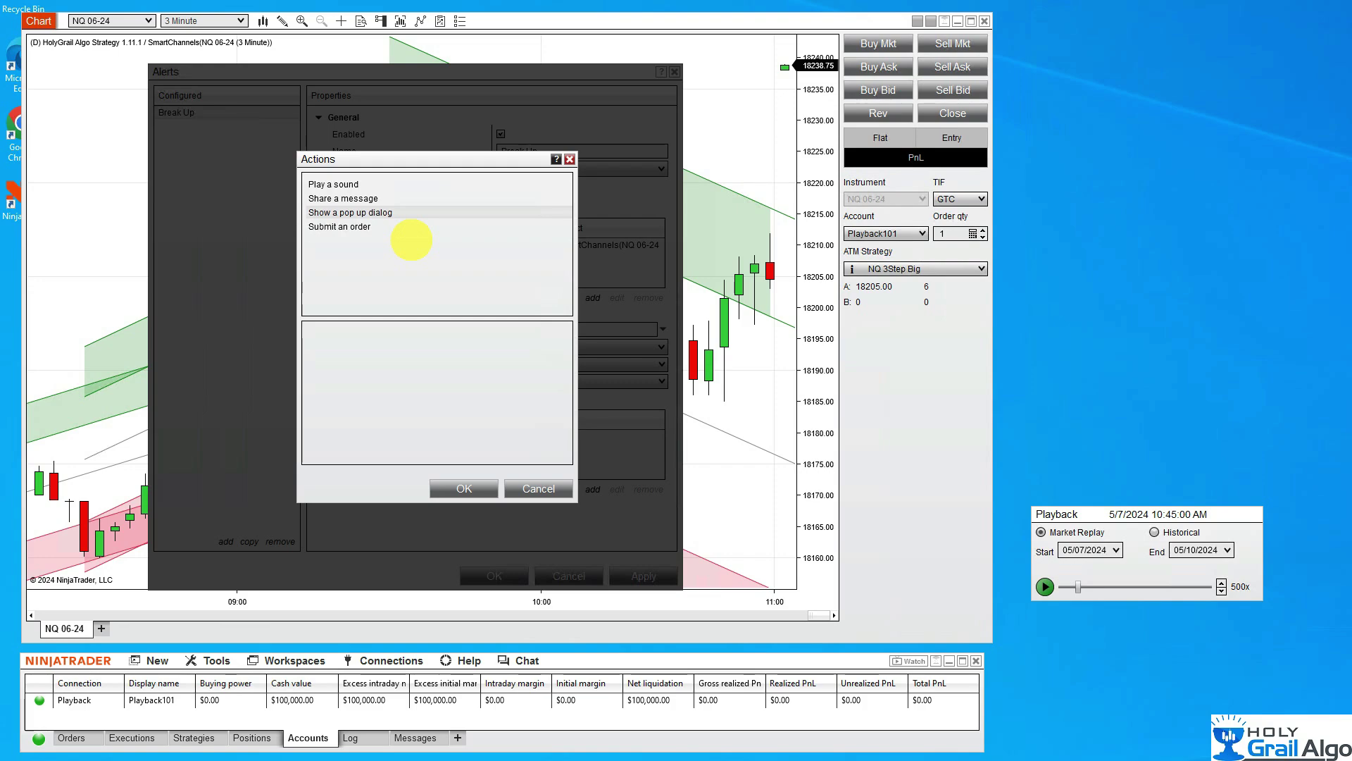
{"action": "left_click", "coordinate": [467, 488]}
{"action": "left_click", "coordinate": [634, 576]}
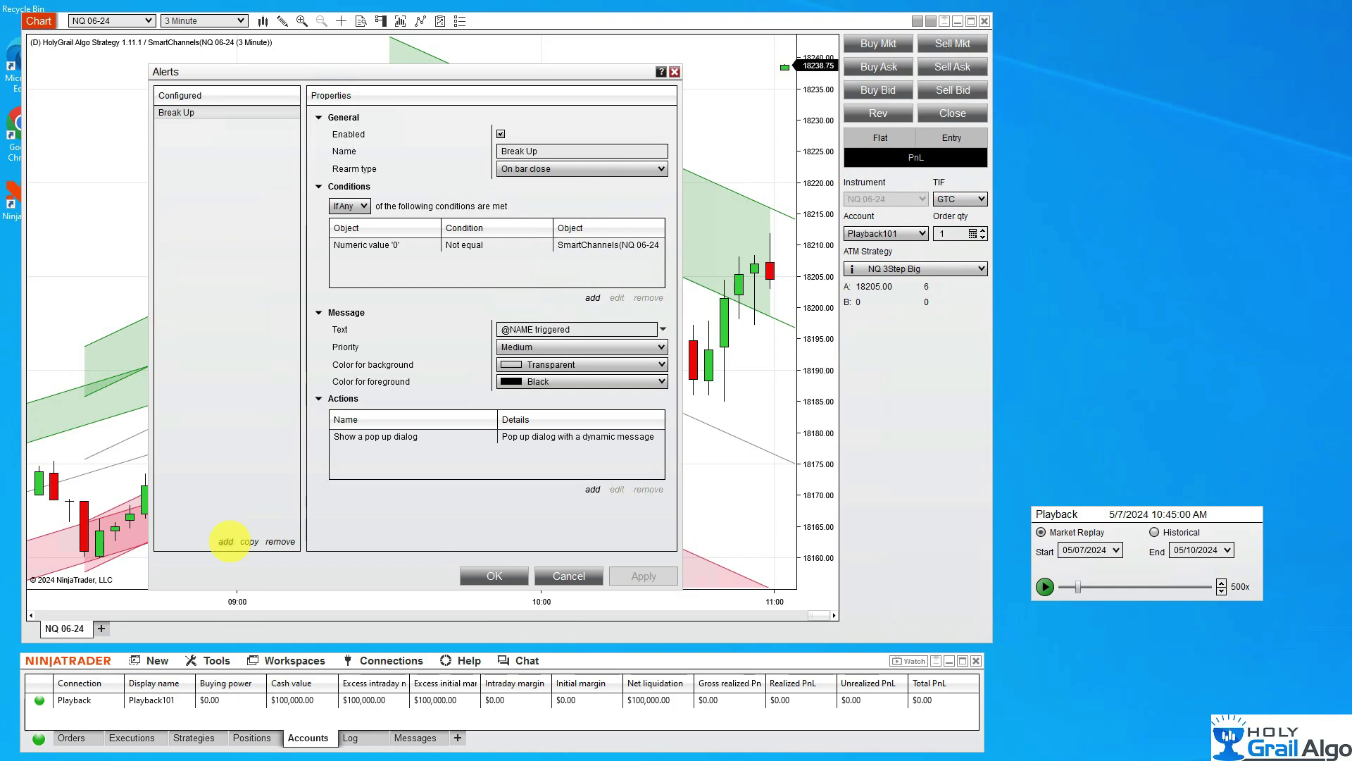
Step: Create a second alert and rename it to 'Break Down'
{"action": "left_click", "coordinate": [225, 541]}
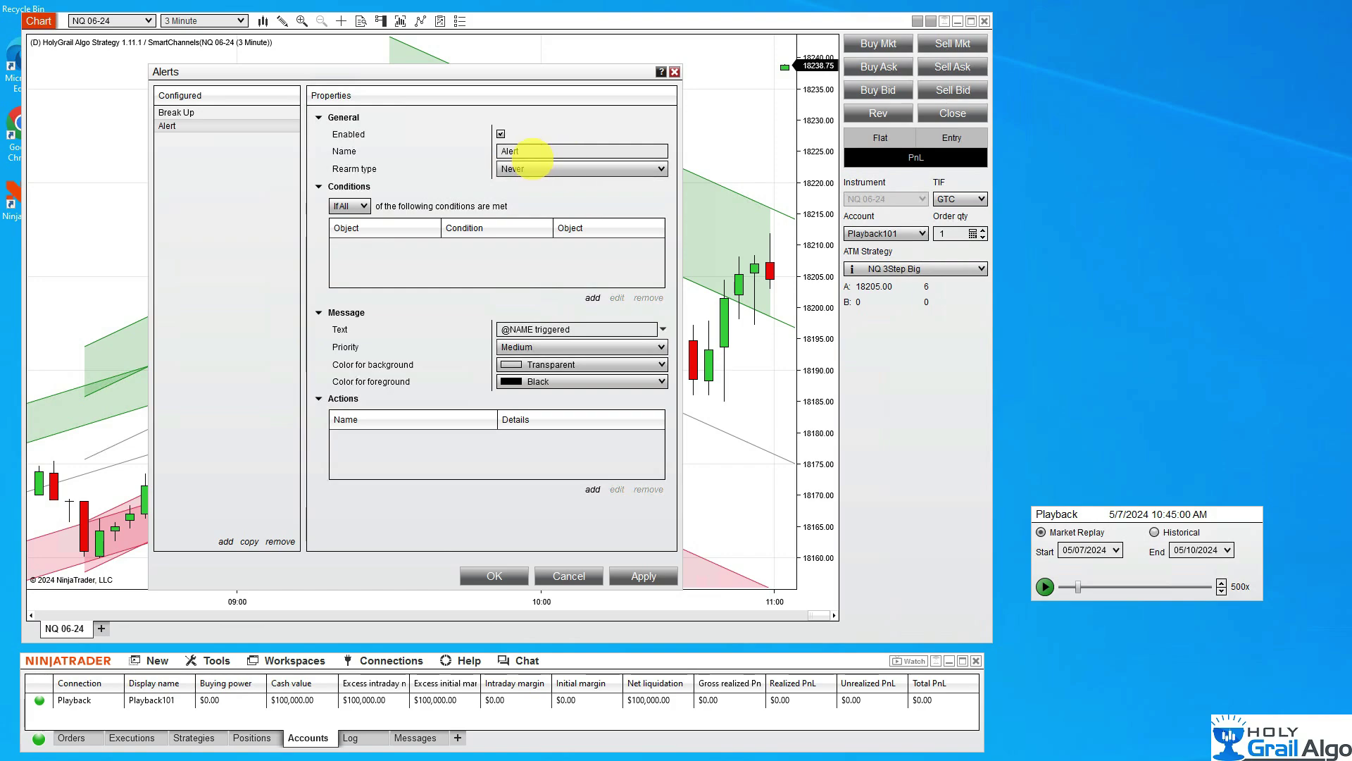
{"action": "left_click", "coordinate": [527, 152]}
{"action": "left_click_drag", "start_coordinate": [527, 153], "coordinate": [476, 167]}
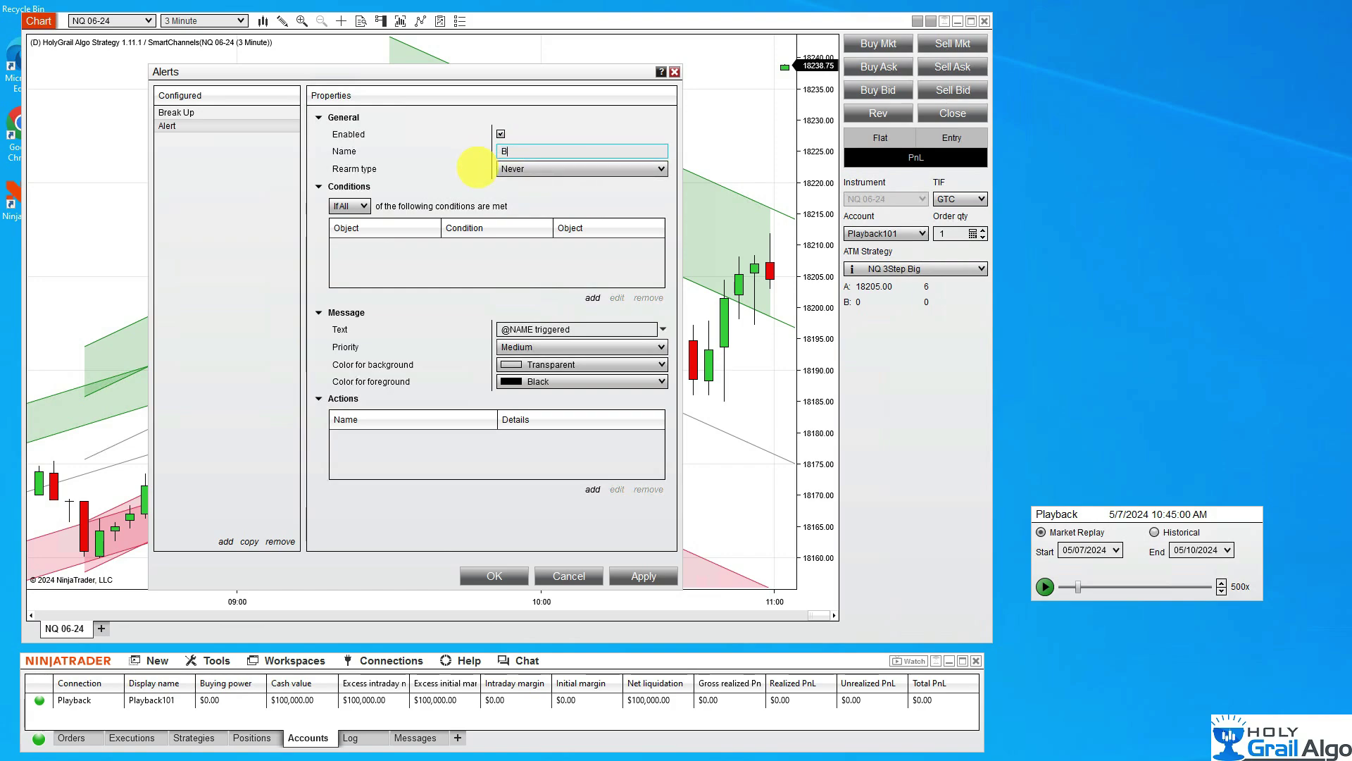
{"action": "type", "text": "k Down"}
Step: Set the Break Down alert to rearm On bar close and trigger If Any, then add a condition
{"action": "left_click", "coordinate": [521, 170]}
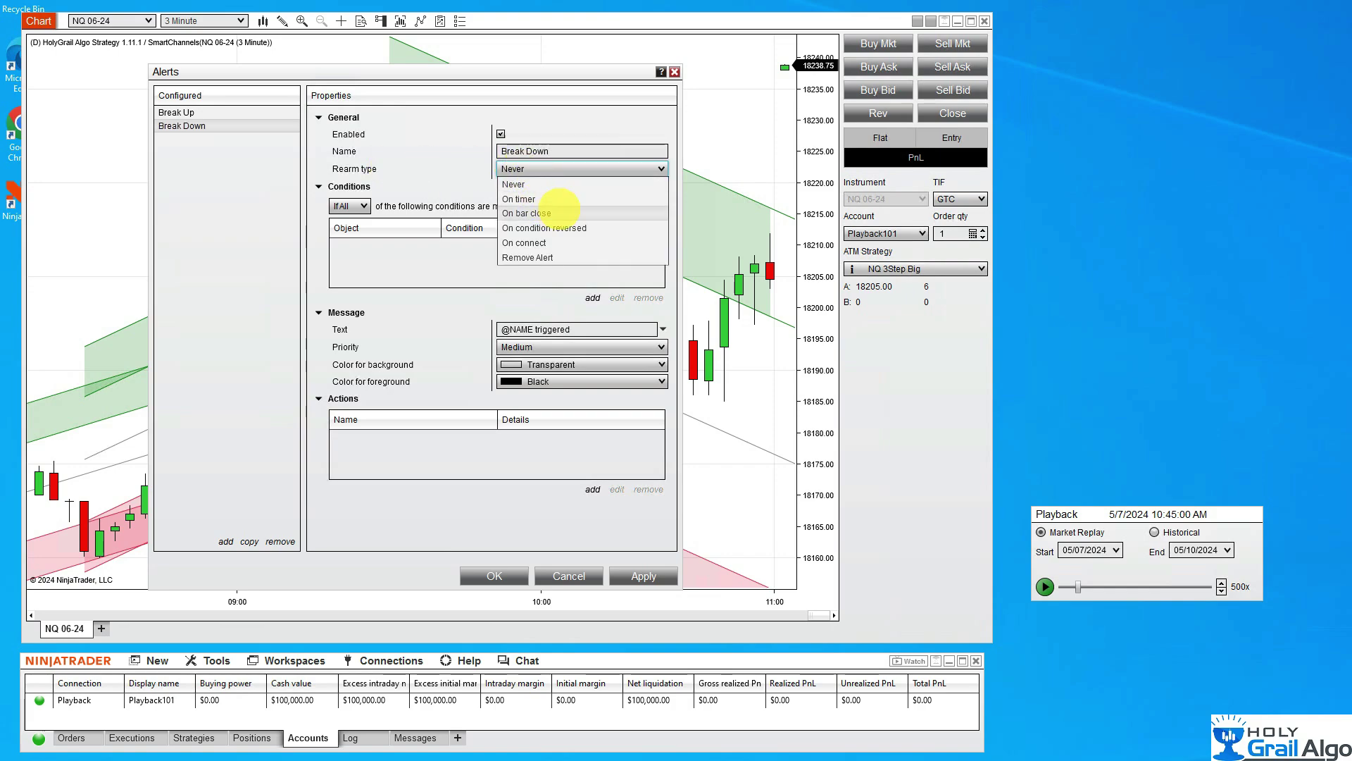
{"action": "left_click", "coordinate": [556, 212]}
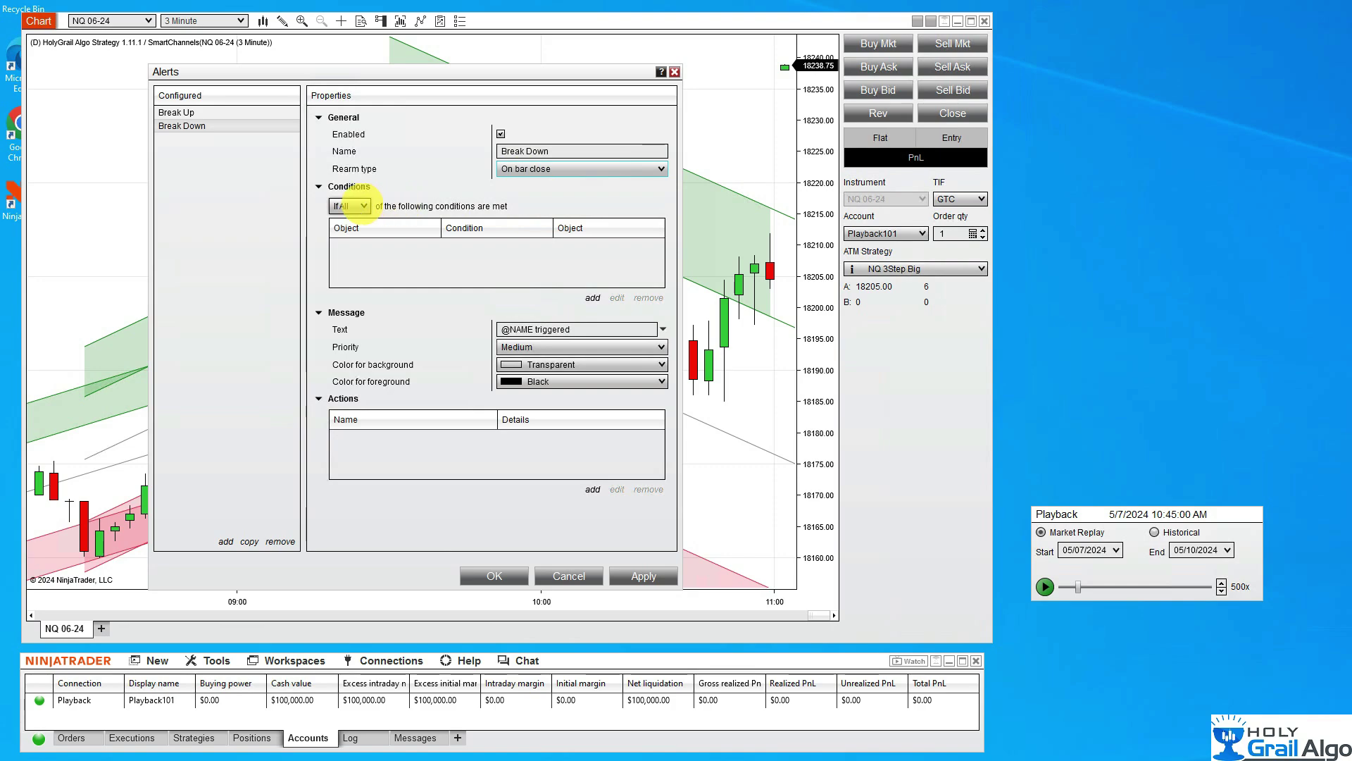
{"action": "left_click", "coordinate": [362, 205]}
{"action": "left_click", "coordinate": [346, 221]}
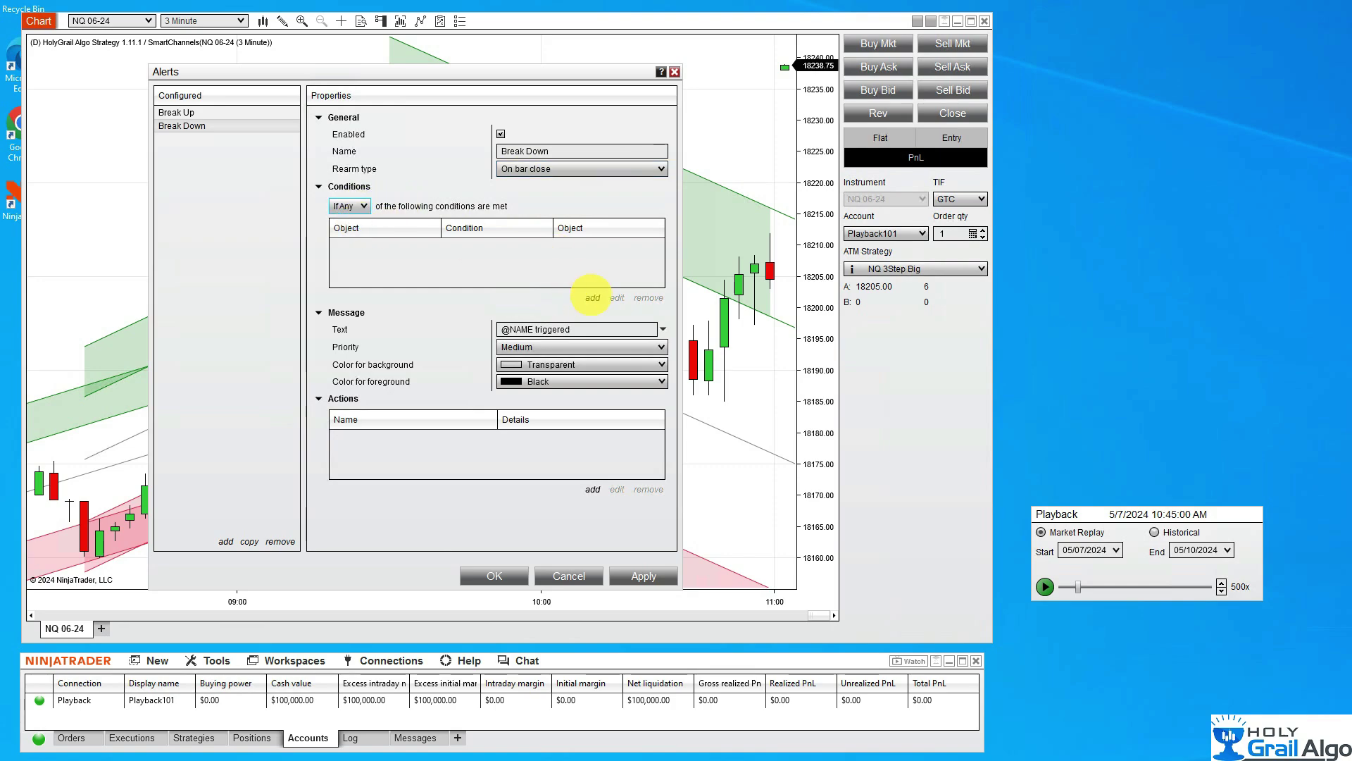
{"action": "left_click", "coordinate": [592, 296]}
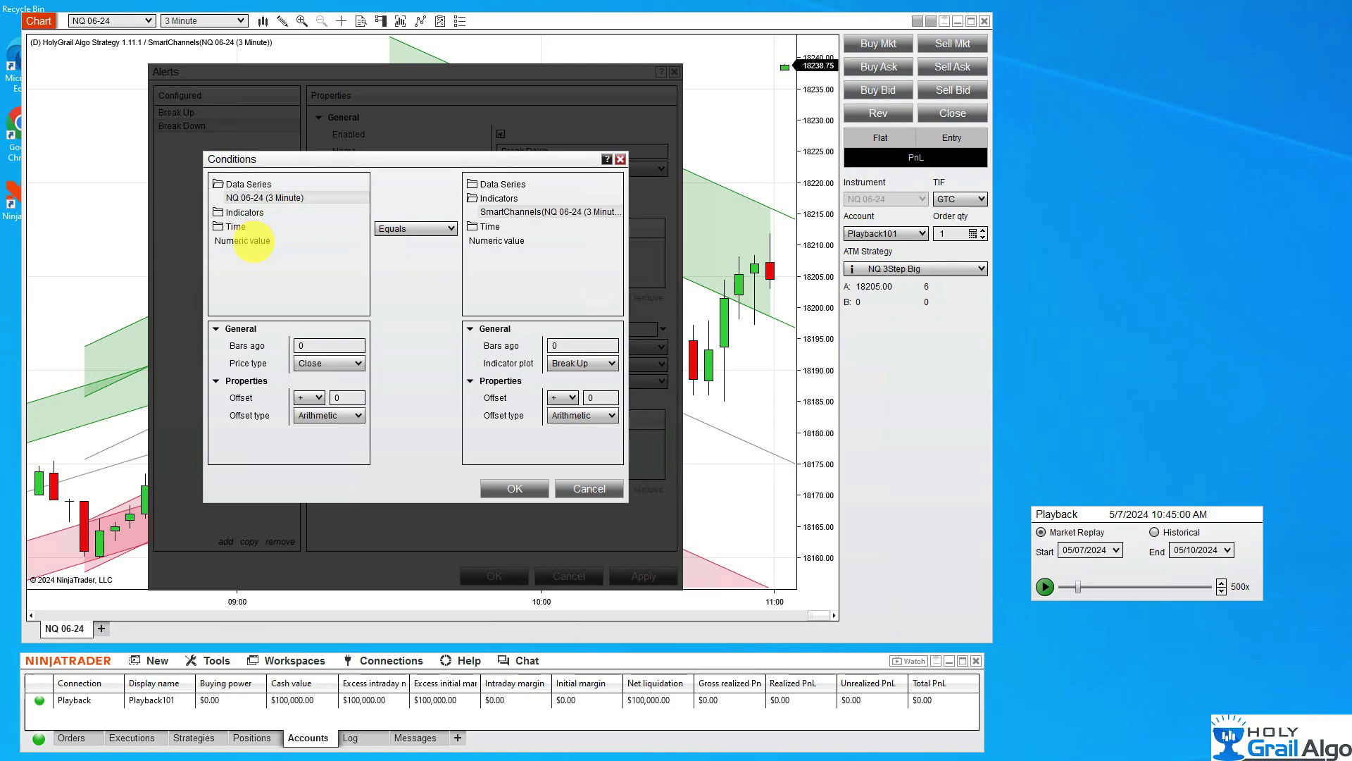
Step: Define the condition as Numeric value 0 Not equal to the SmartChannels Break Down plot
{"action": "left_click", "coordinate": [246, 241]}
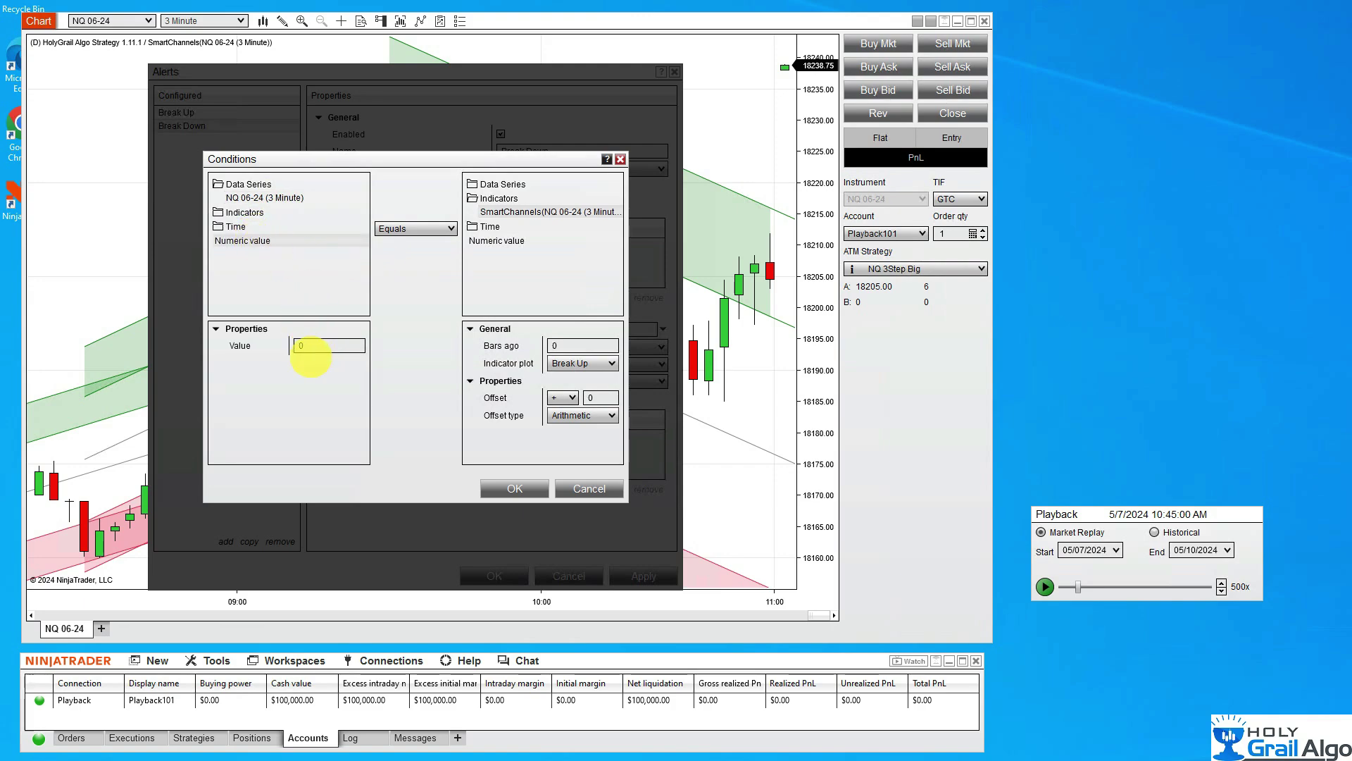
{"action": "left_click", "coordinate": [422, 227]}
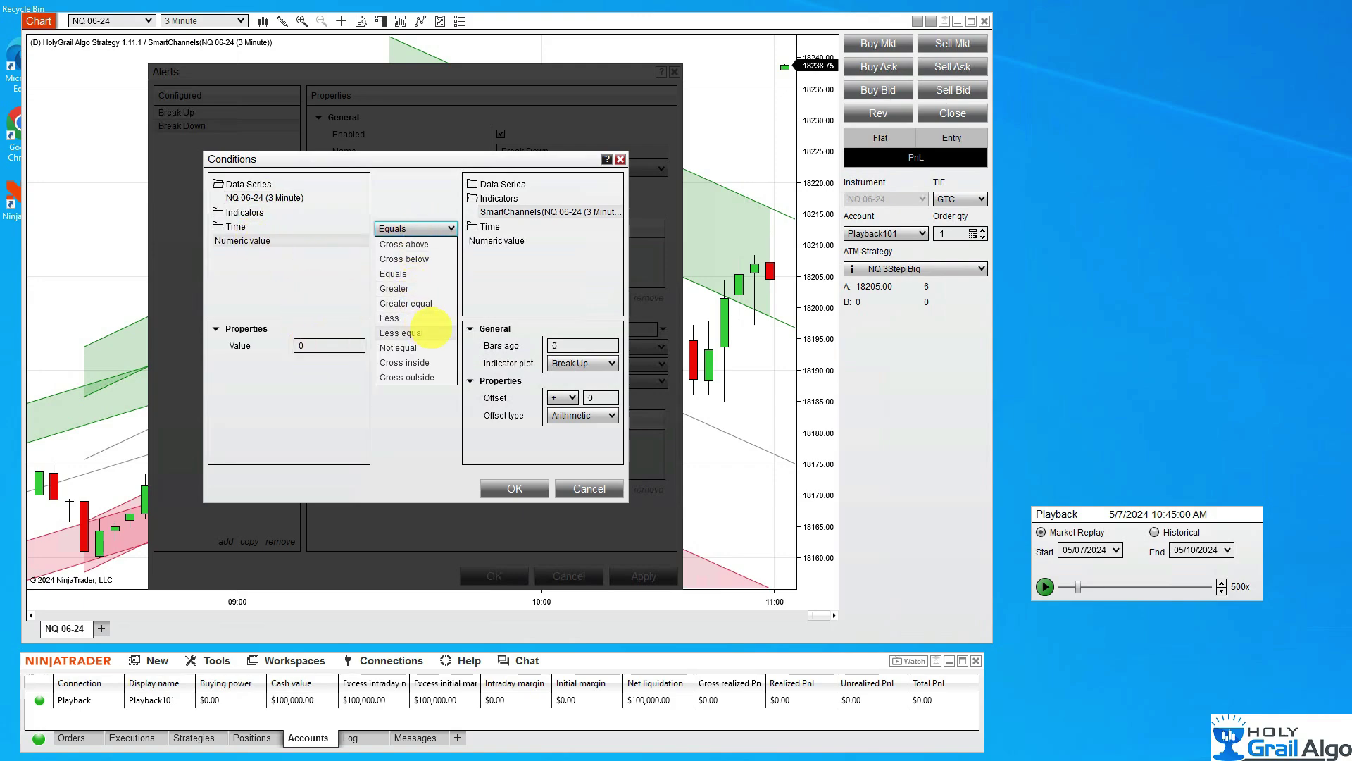
{"action": "left_click", "coordinate": [424, 347]}
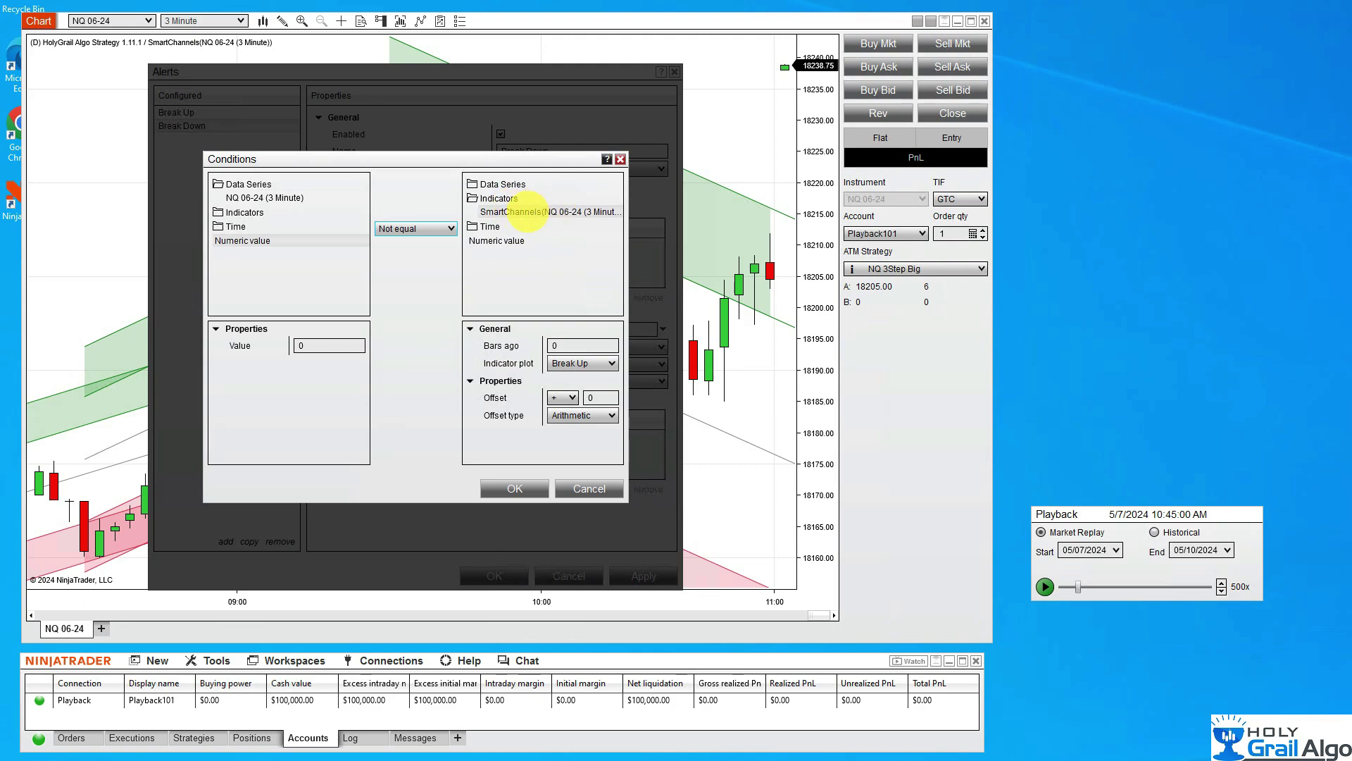
{"action": "left_click", "coordinate": [574, 363]}
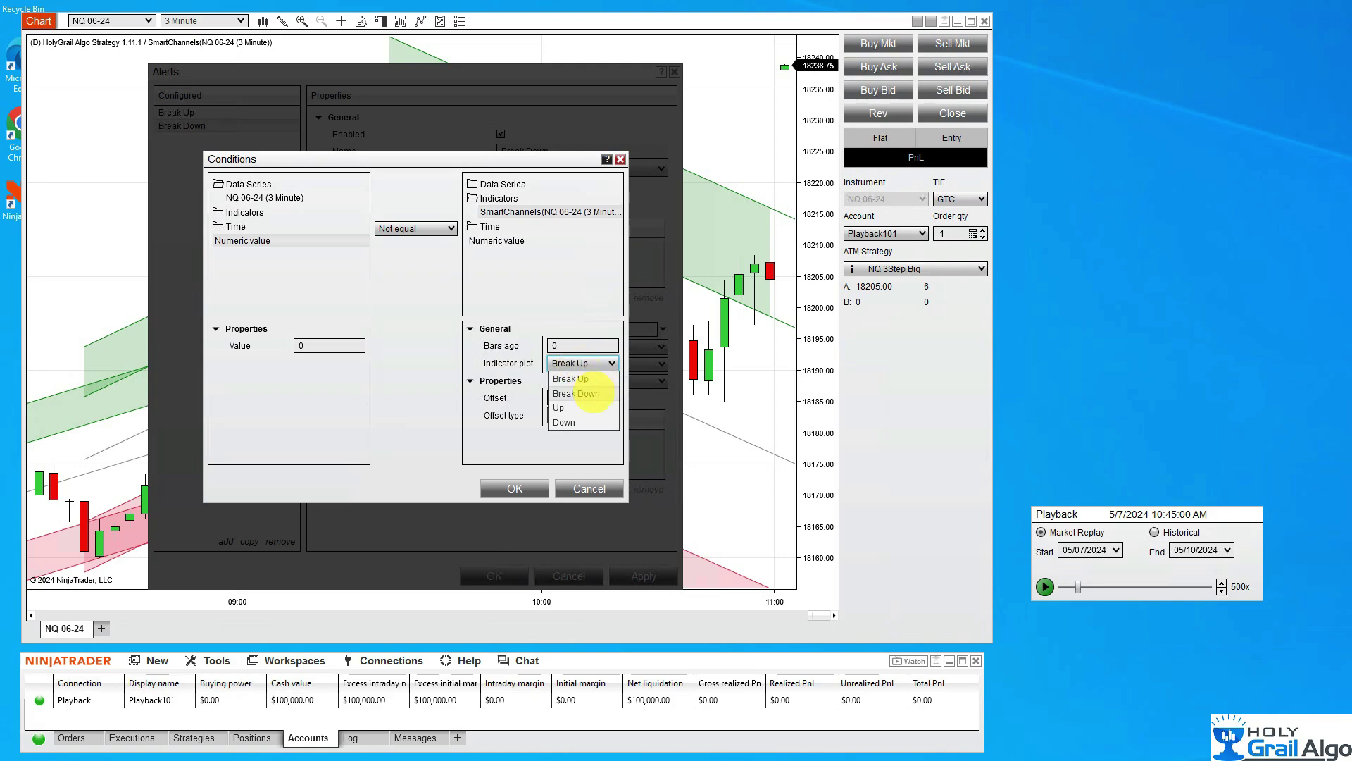
{"action": "left_click", "coordinate": [594, 394]}
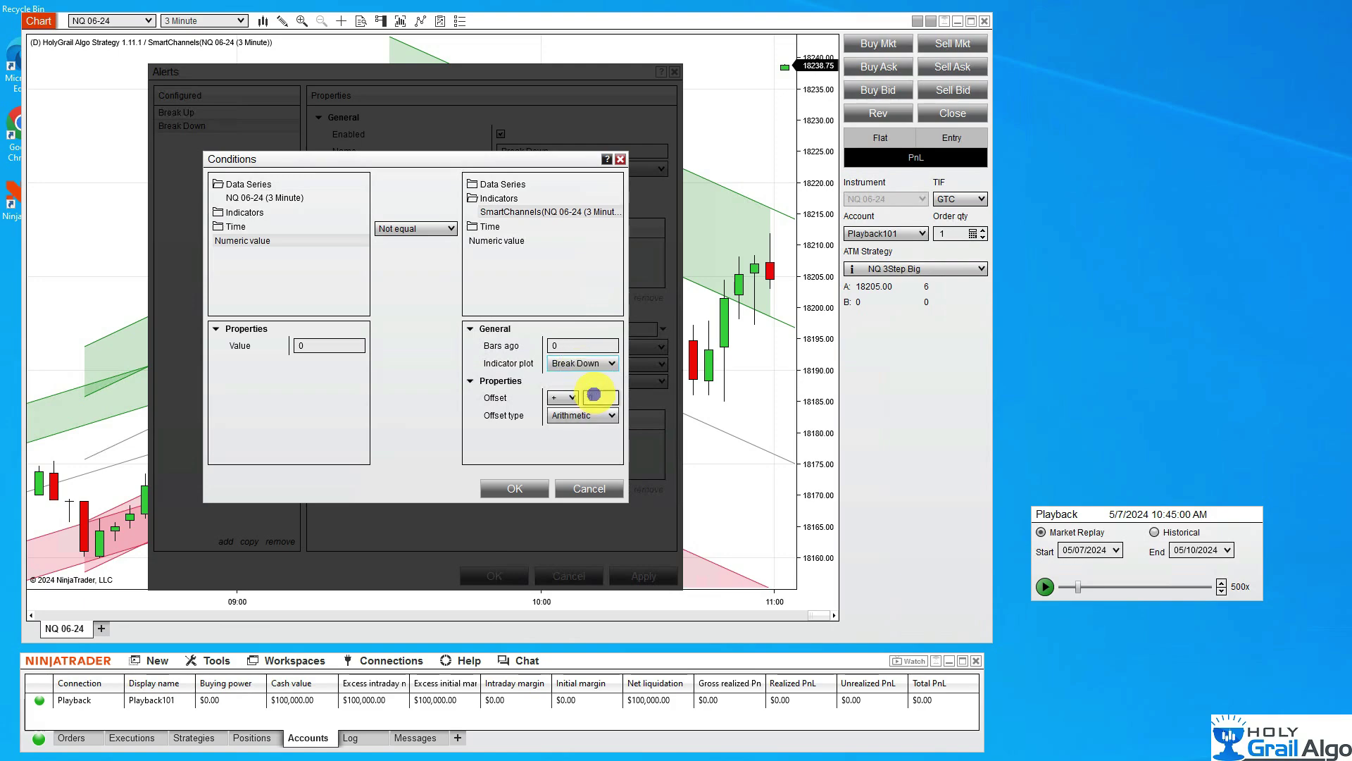
{"action": "left_click", "coordinate": [531, 486]}
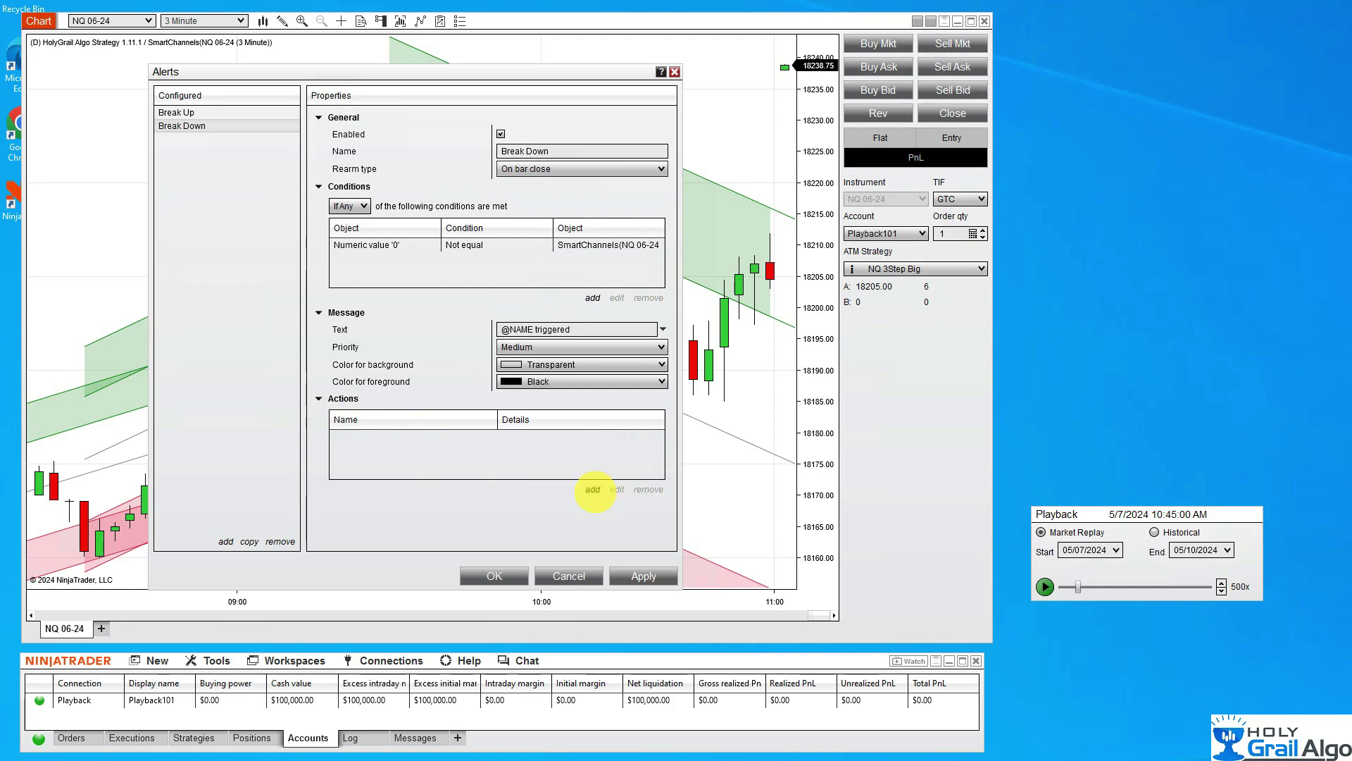
Step: Add a 'Show a pop up dialog' action to Break Down and apply it
{"action": "left_click", "coordinate": [592, 489]}
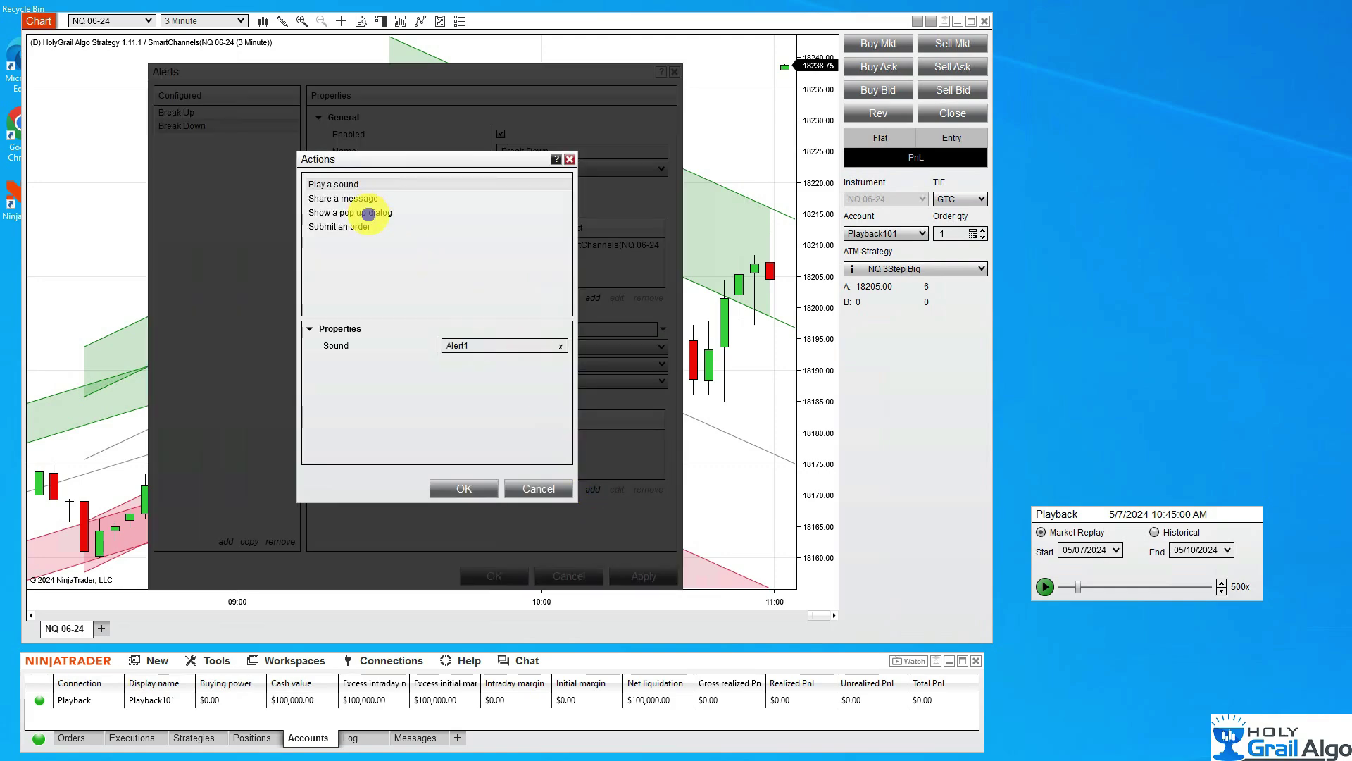
{"action": "left_click", "coordinate": [369, 213]}
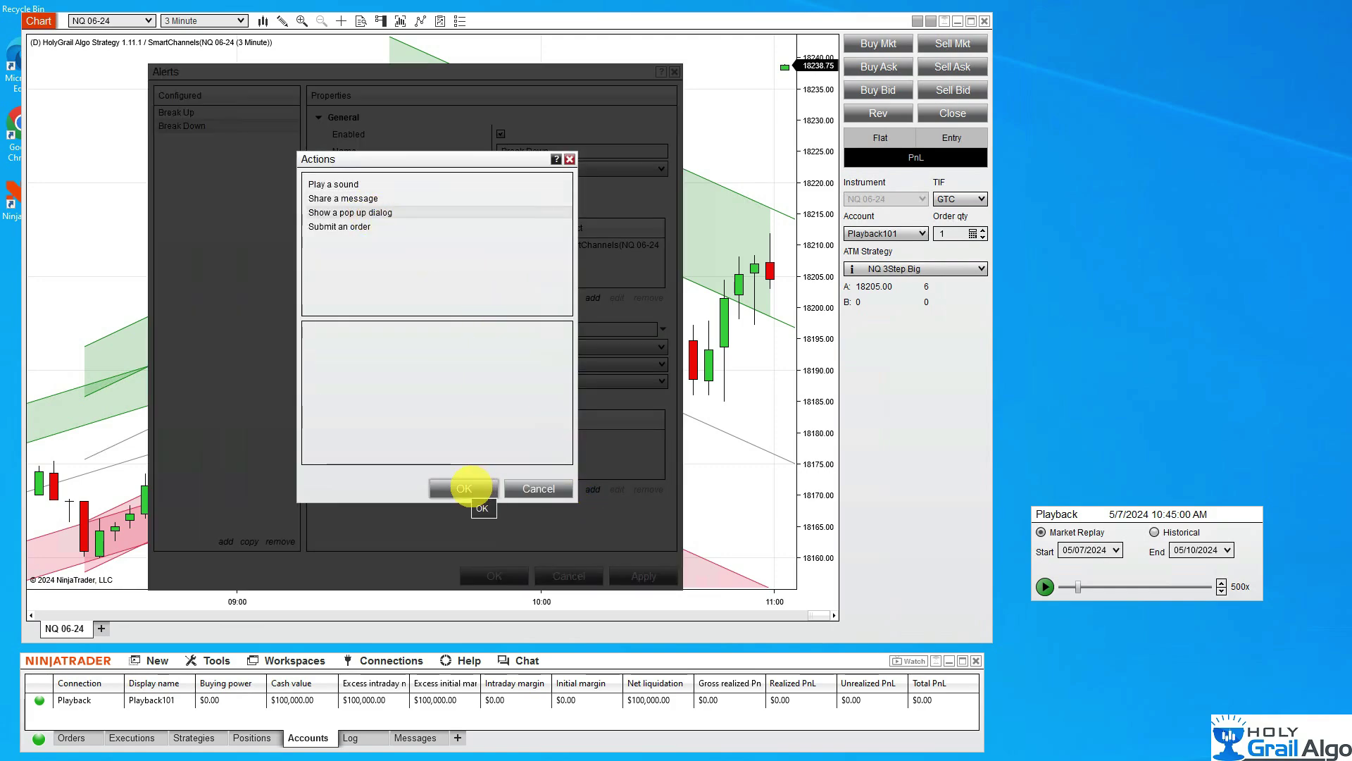
{"action": "left_click", "coordinate": [465, 488]}
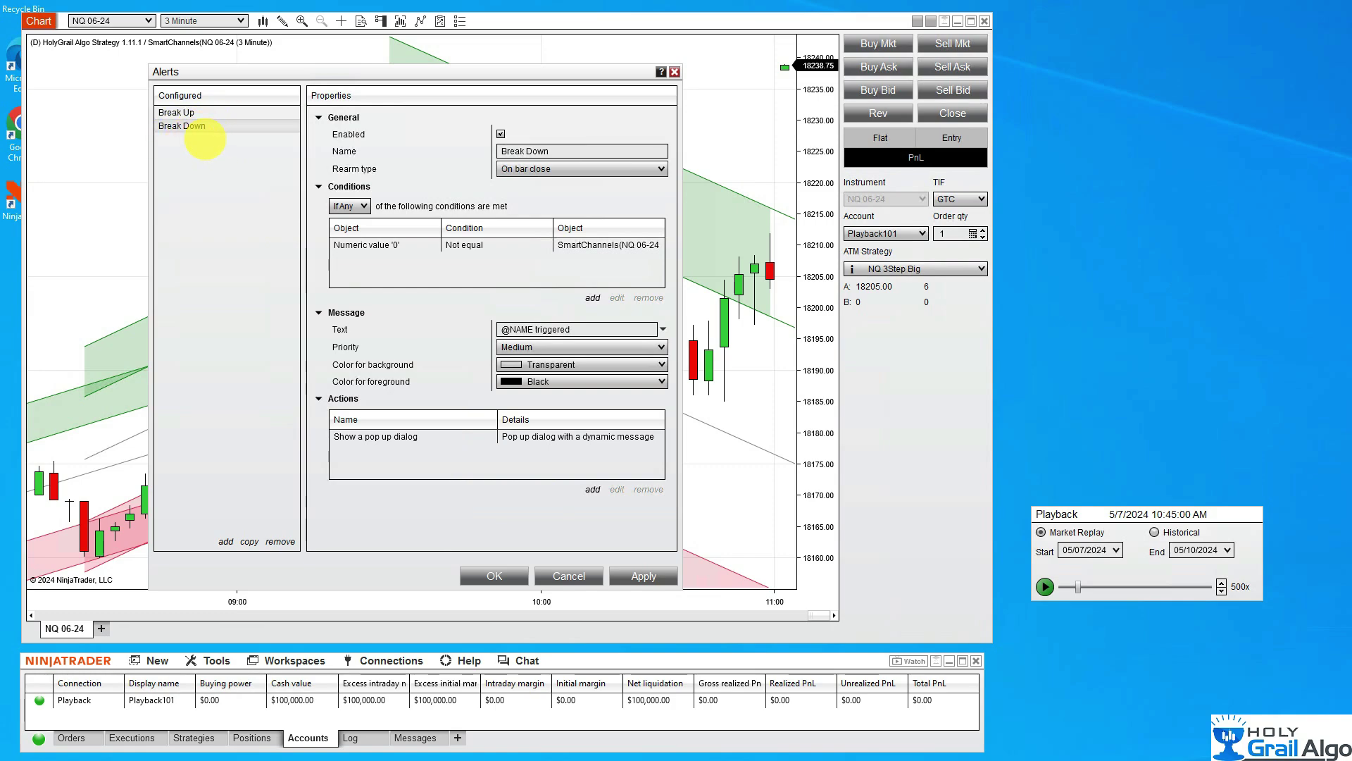
{"action": "left_click", "coordinate": [634, 578]}
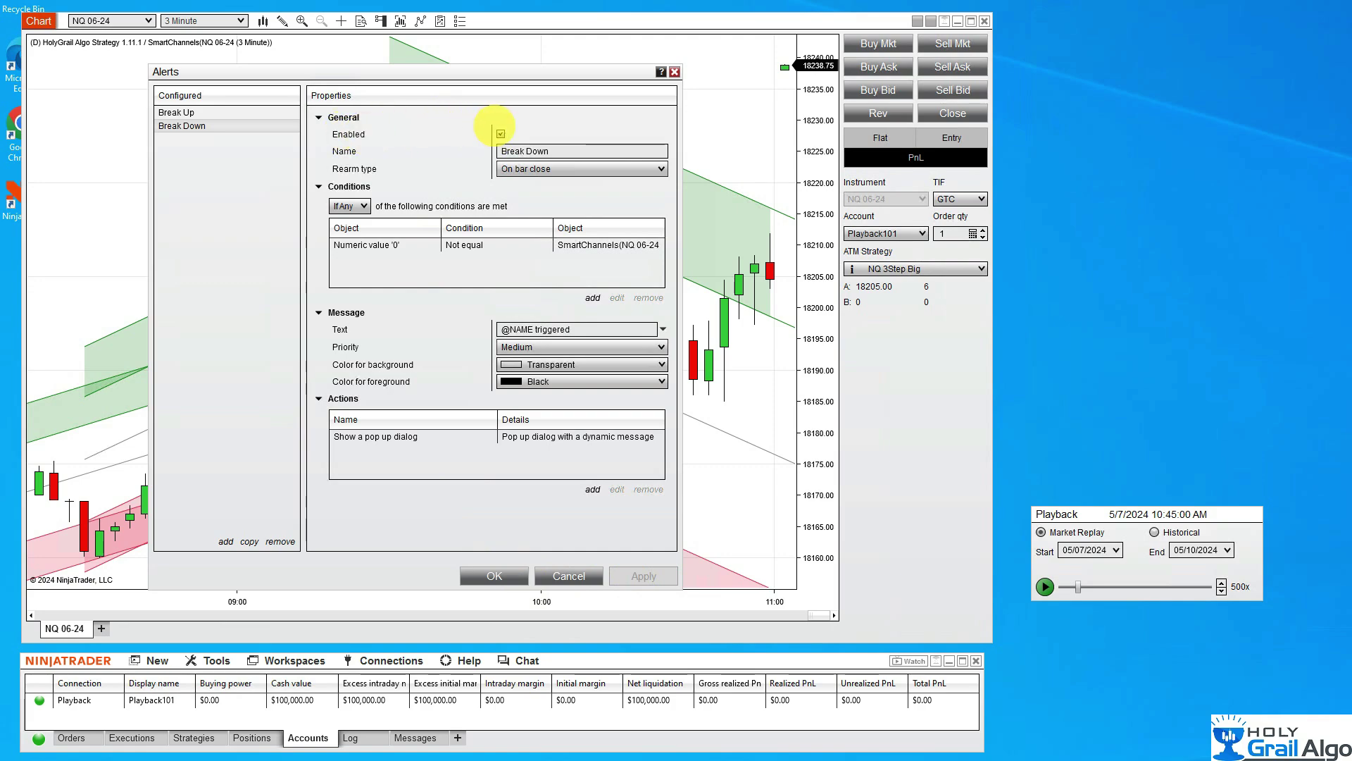
Step: Toggle the Enabled setting on the Break Up and Break Down alerts and apply the changes
{"action": "left_click", "coordinate": [502, 134]}
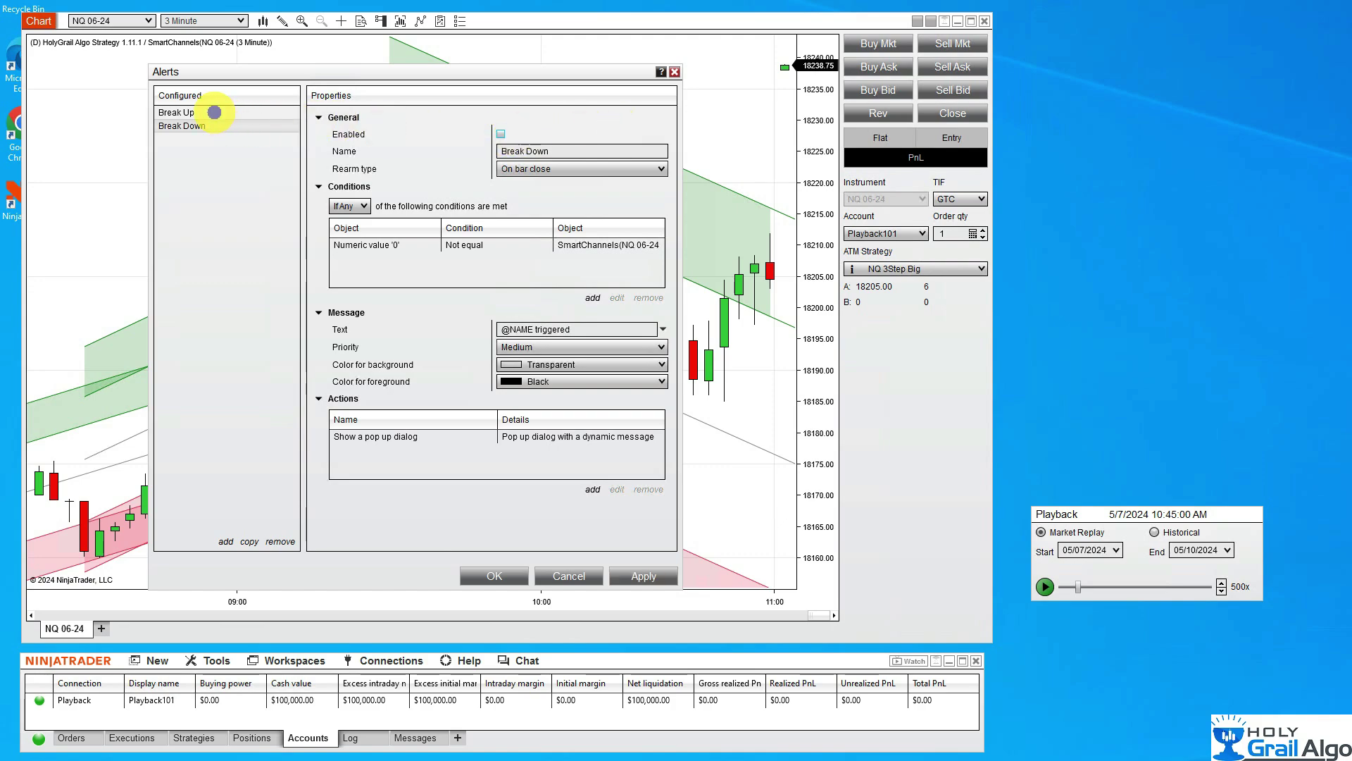
{"action": "left_click", "coordinate": [214, 112]}
{"action": "left_click", "coordinate": [500, 133]}
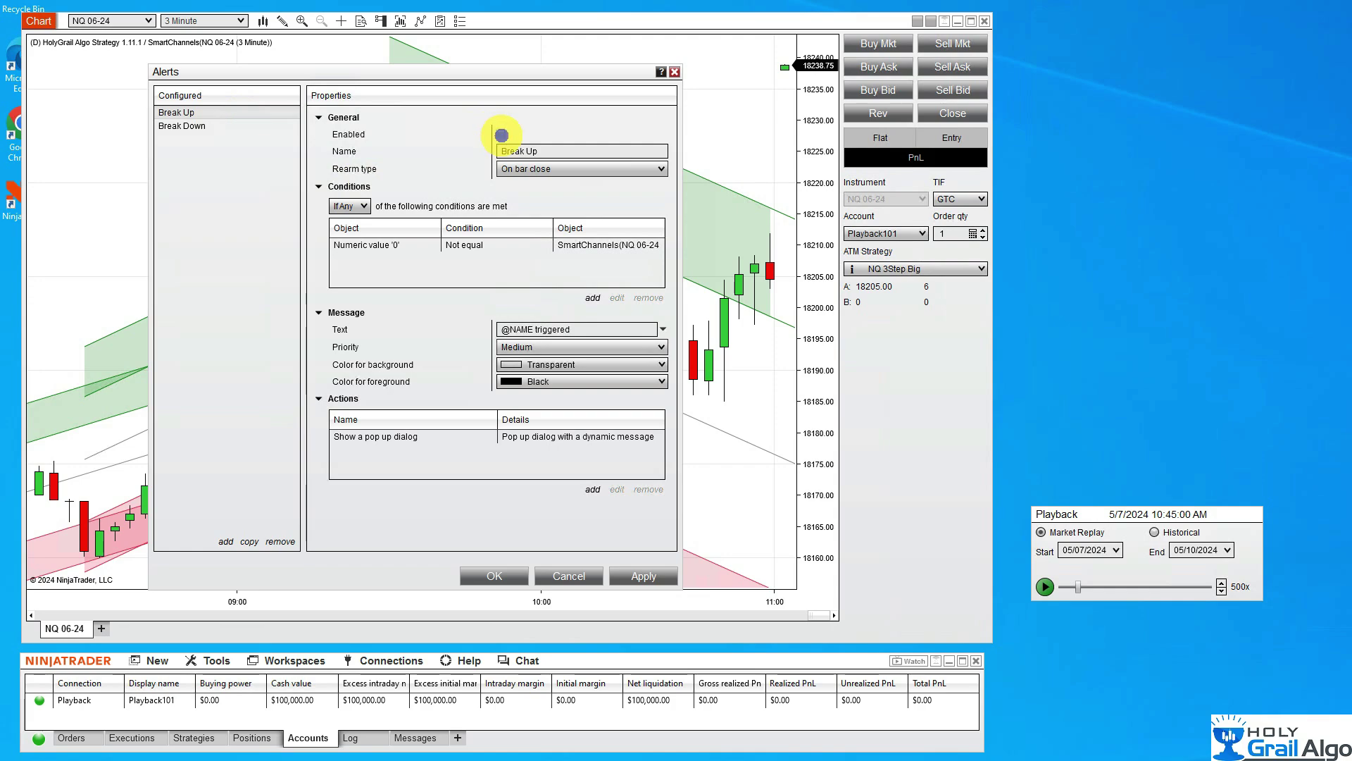
{"action": "left_click", "coordinate": [172, 125]}
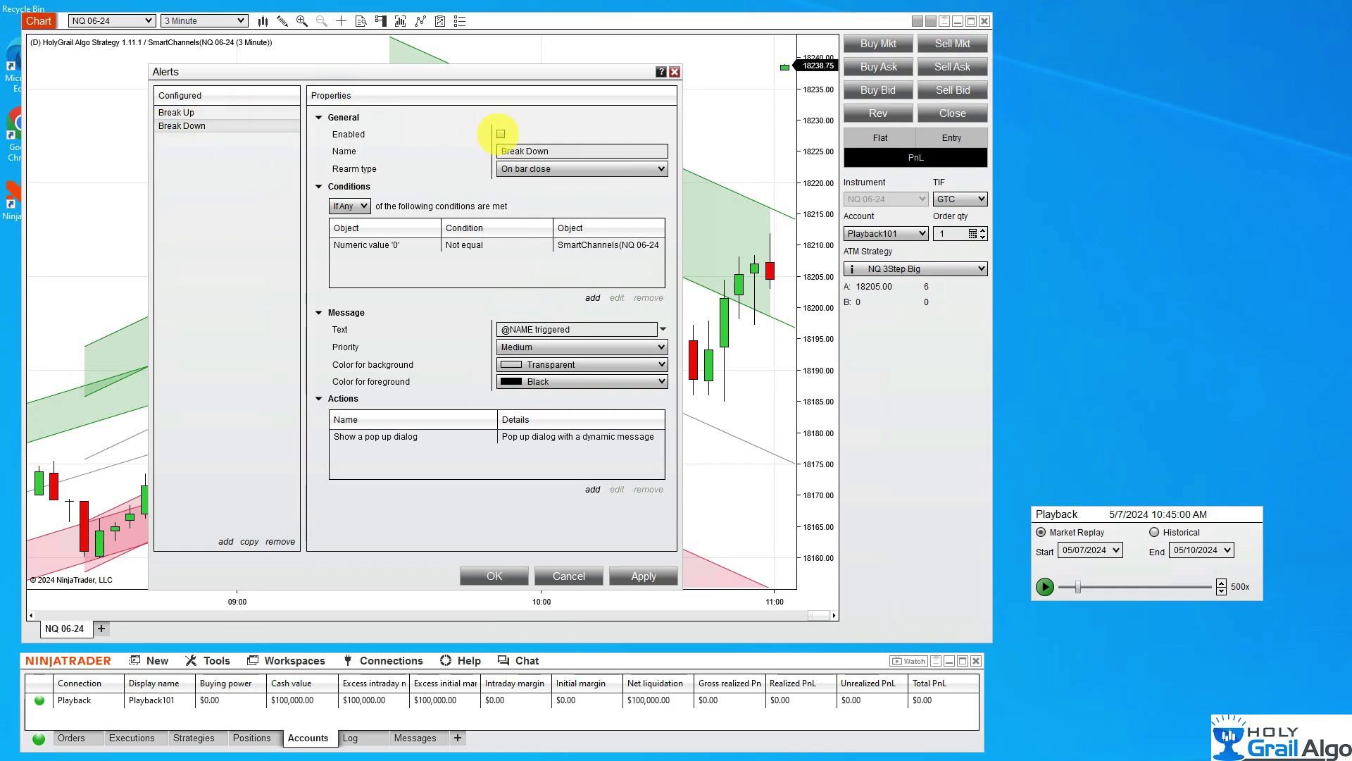
{"action": "left_click", "coordinate": [501, 134]}
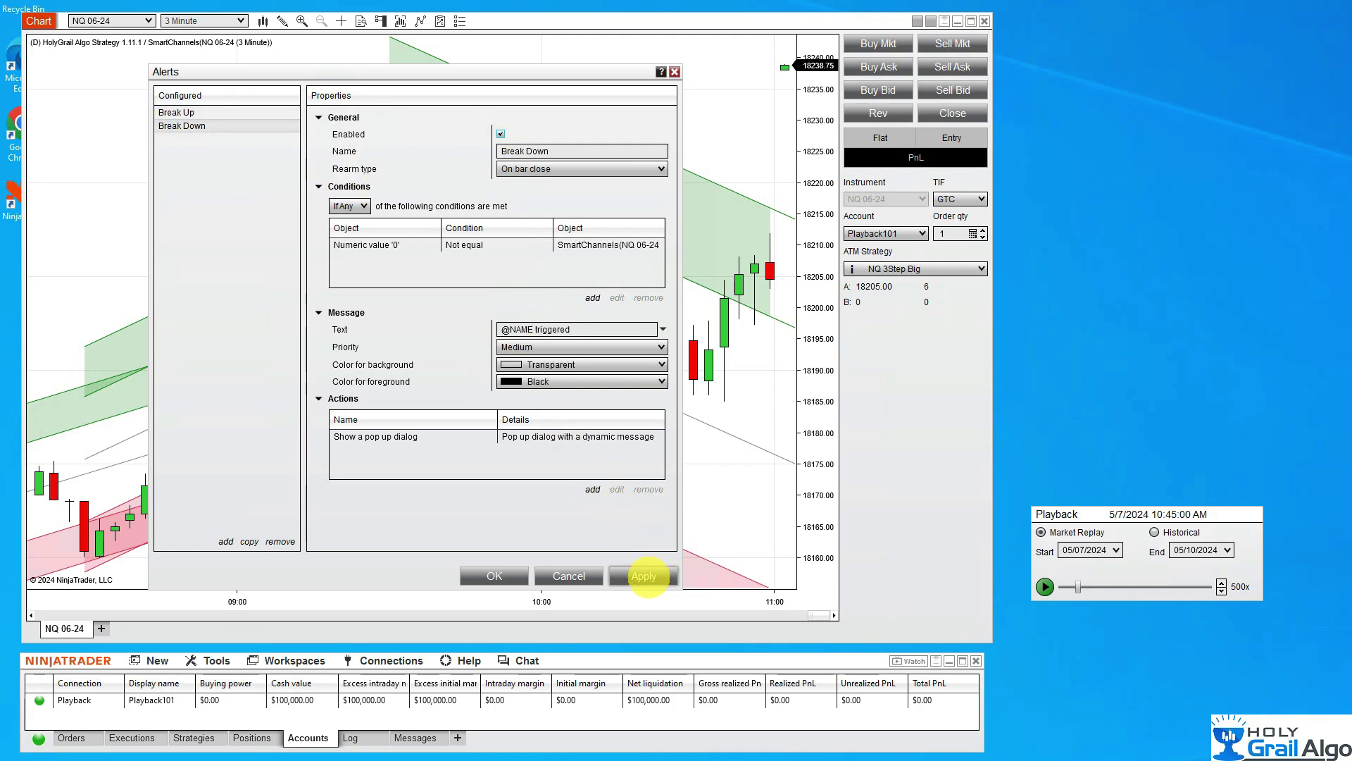
{"action": "left_click", "coordinate": [643, 577]}
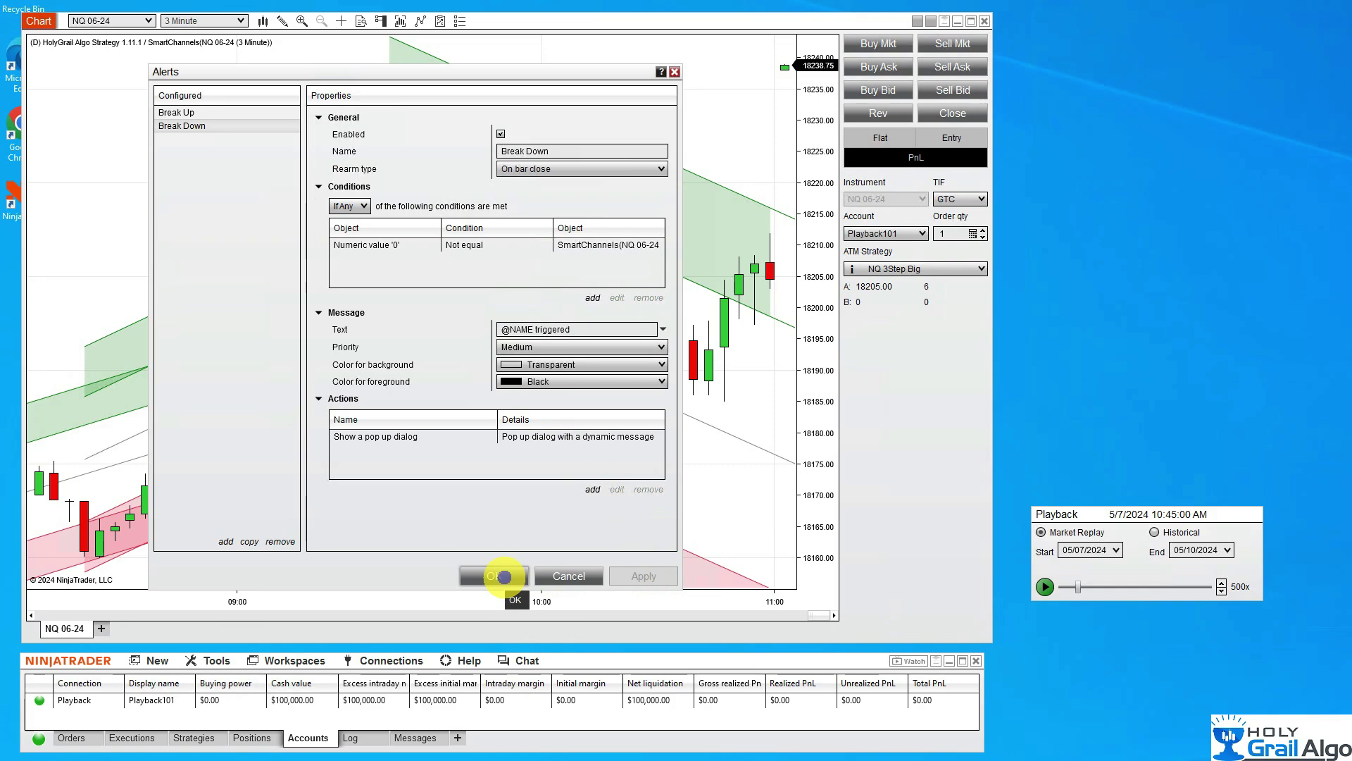
Step: Close the Alerts window and play the replay at 10x until the Break Up alert fires
{"action": "left_click", "coordinate": [497, 576]}
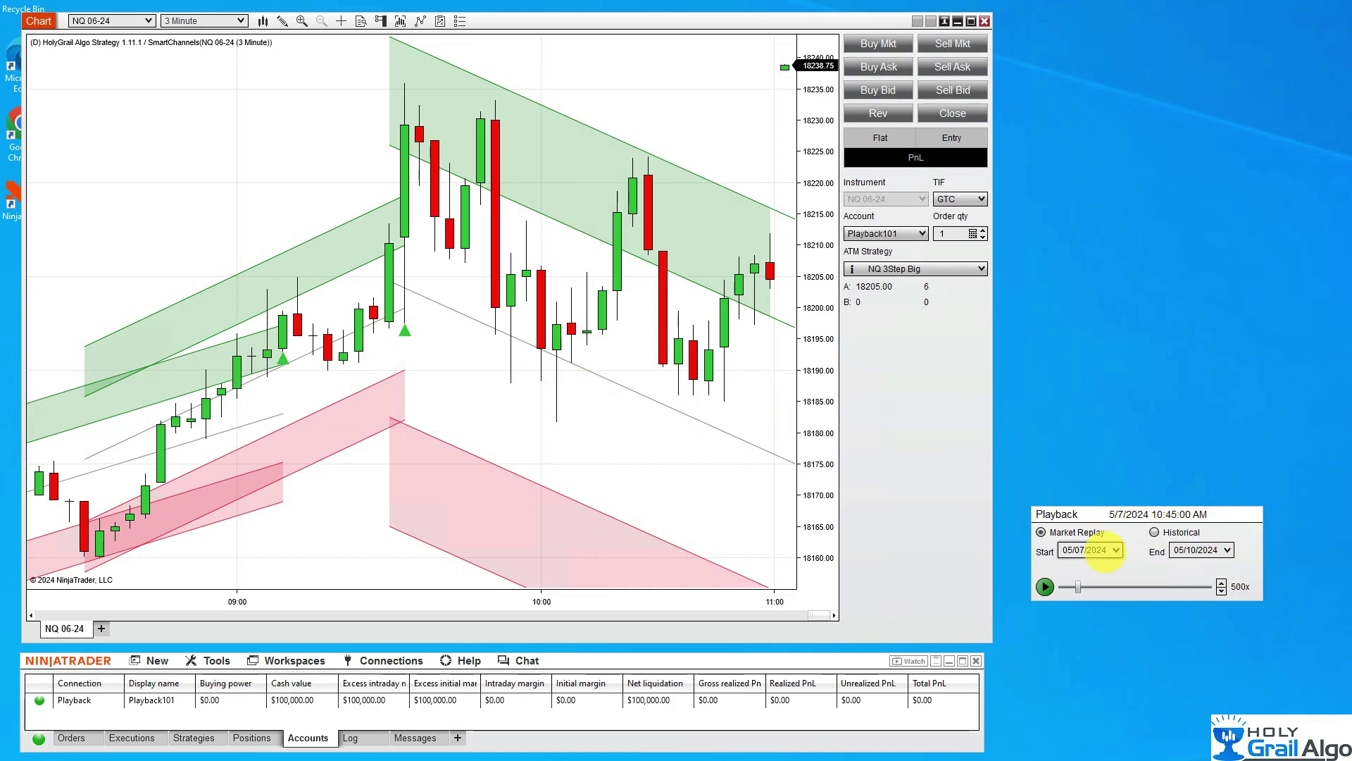
{"action": "left_click", "coordinate": [1045, 586]}
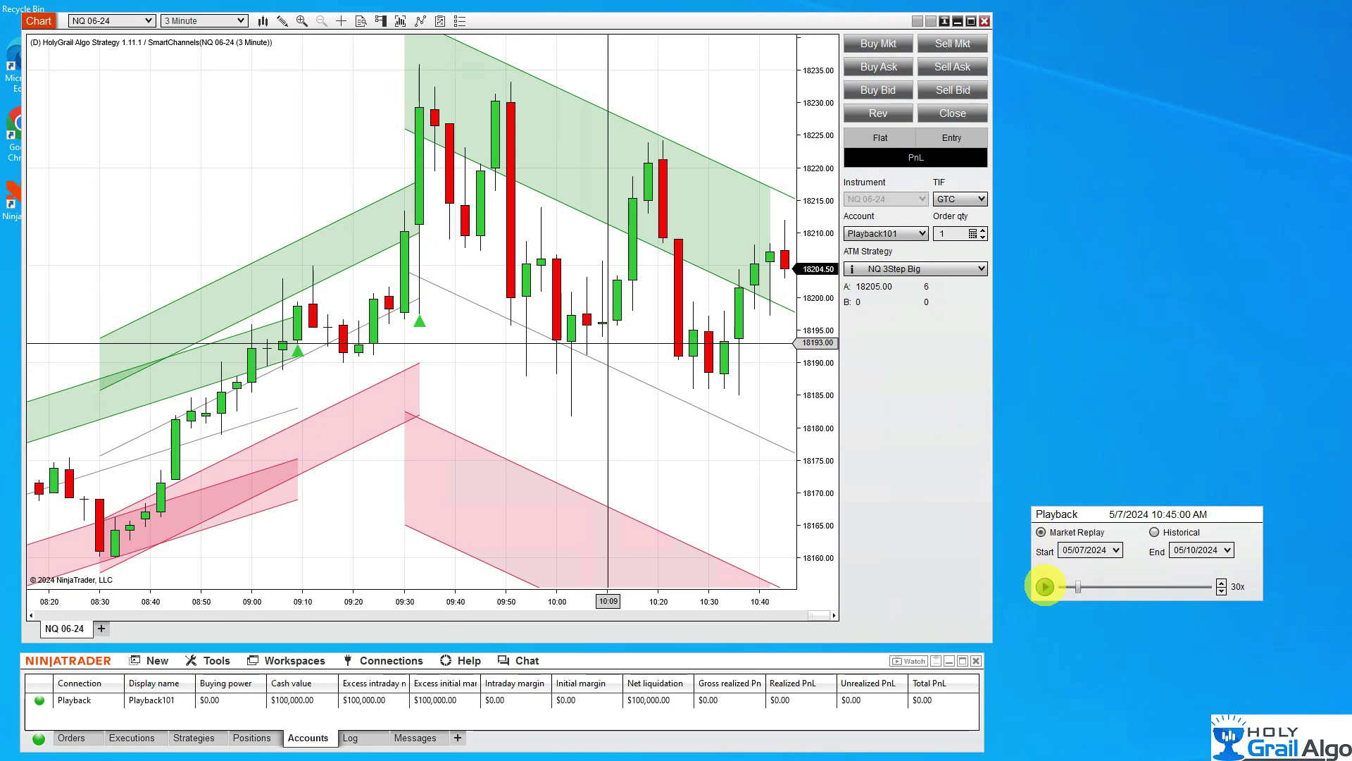
{"action": "left_click", "coordinate": [1045, 586]}
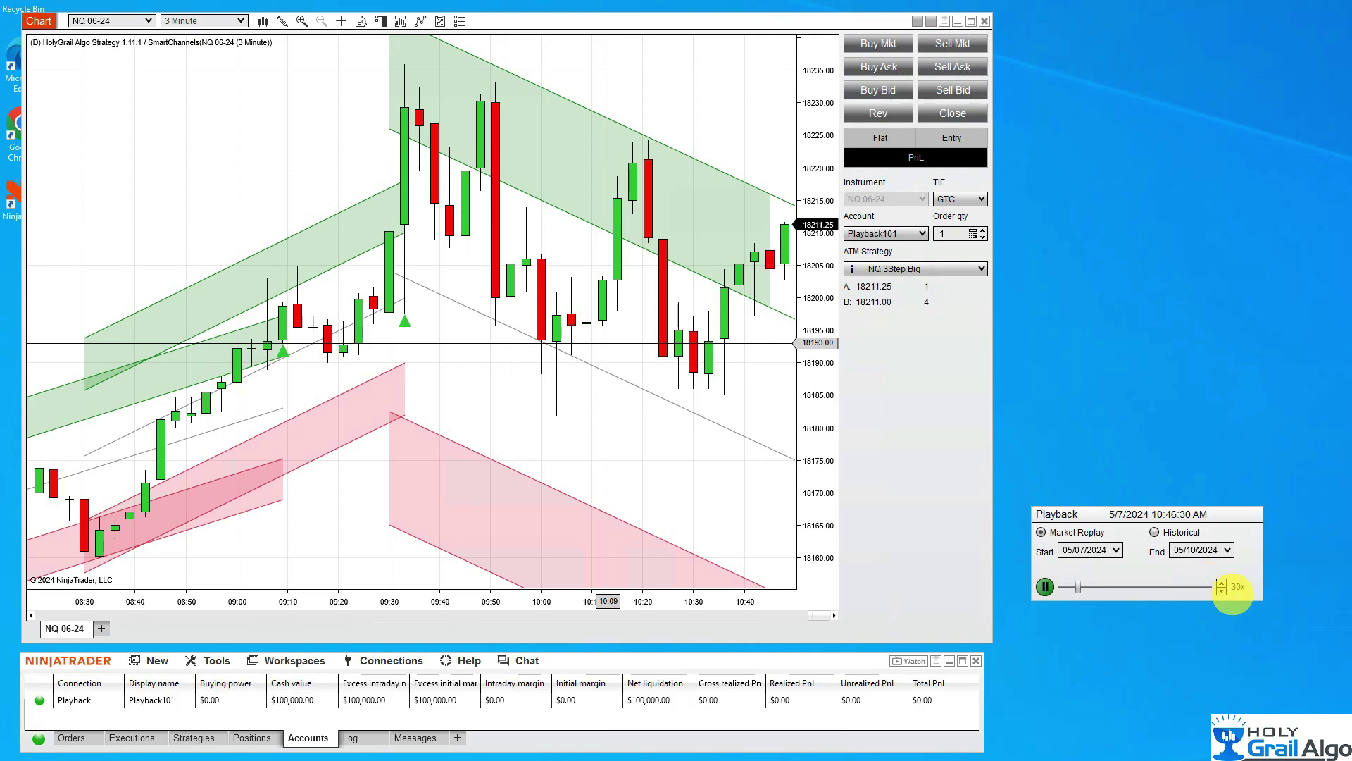
{"action": "left_click", "coordinate": [1221, 591]}
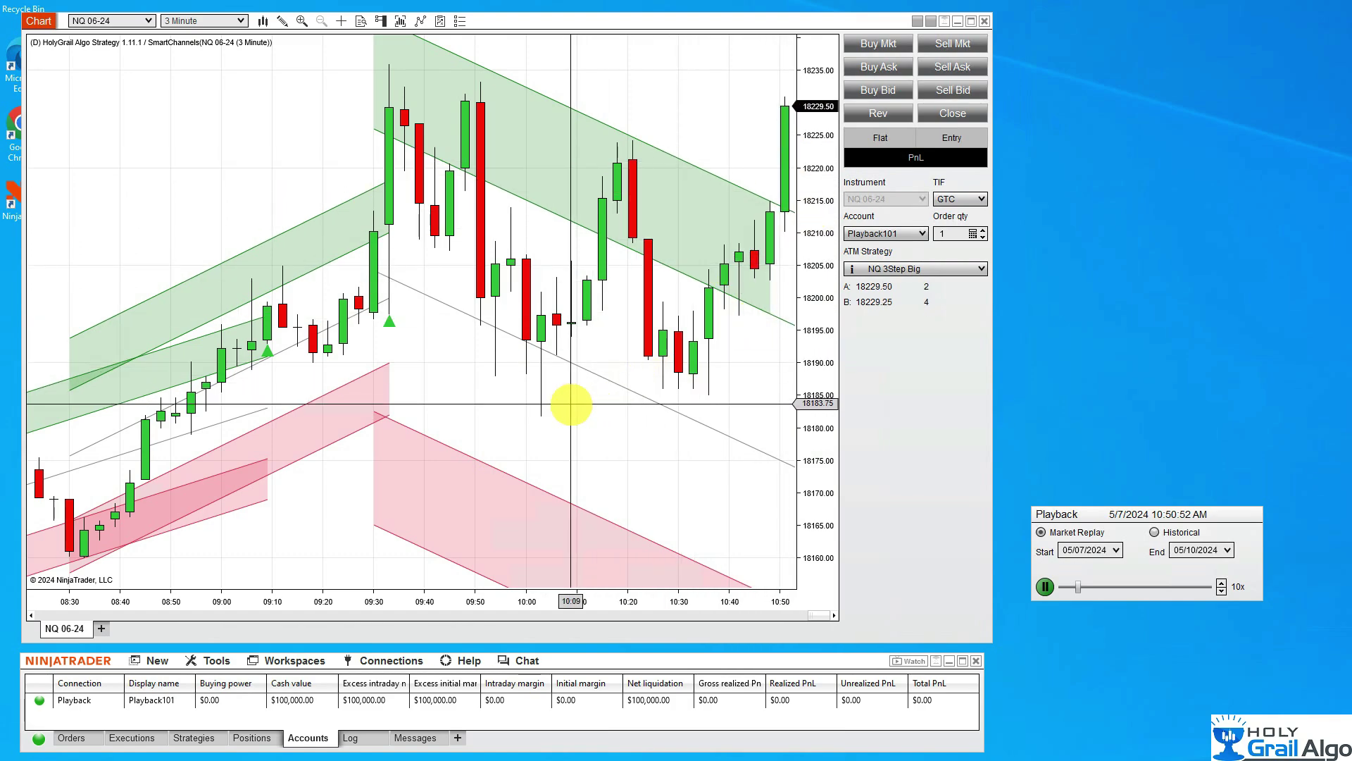
Step: Dismiss the alert, buy 1 NQ at market, replay at 500x, then pause at $385 profit
{"action": "left_click", "coordinate": [471, 358]}
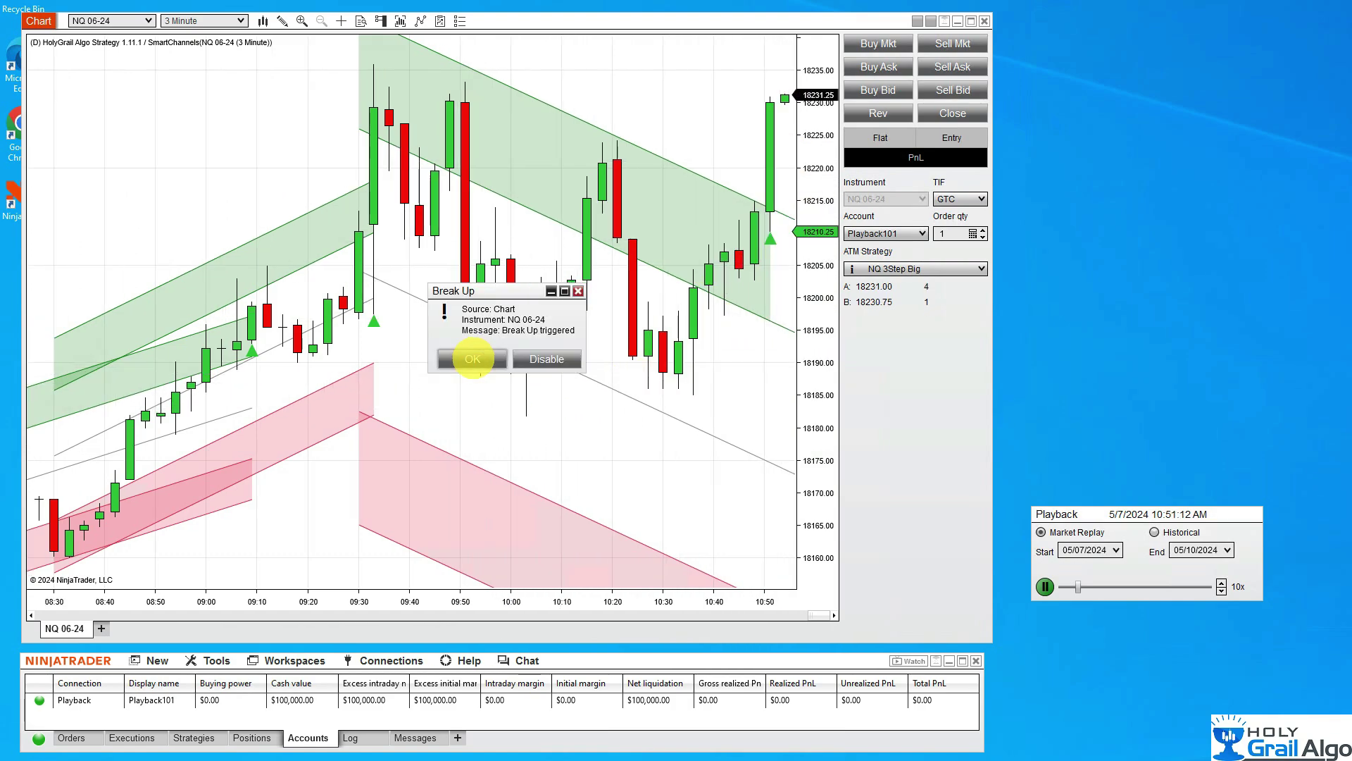
{"action": "left_click", "coordinate": [881, 43]}
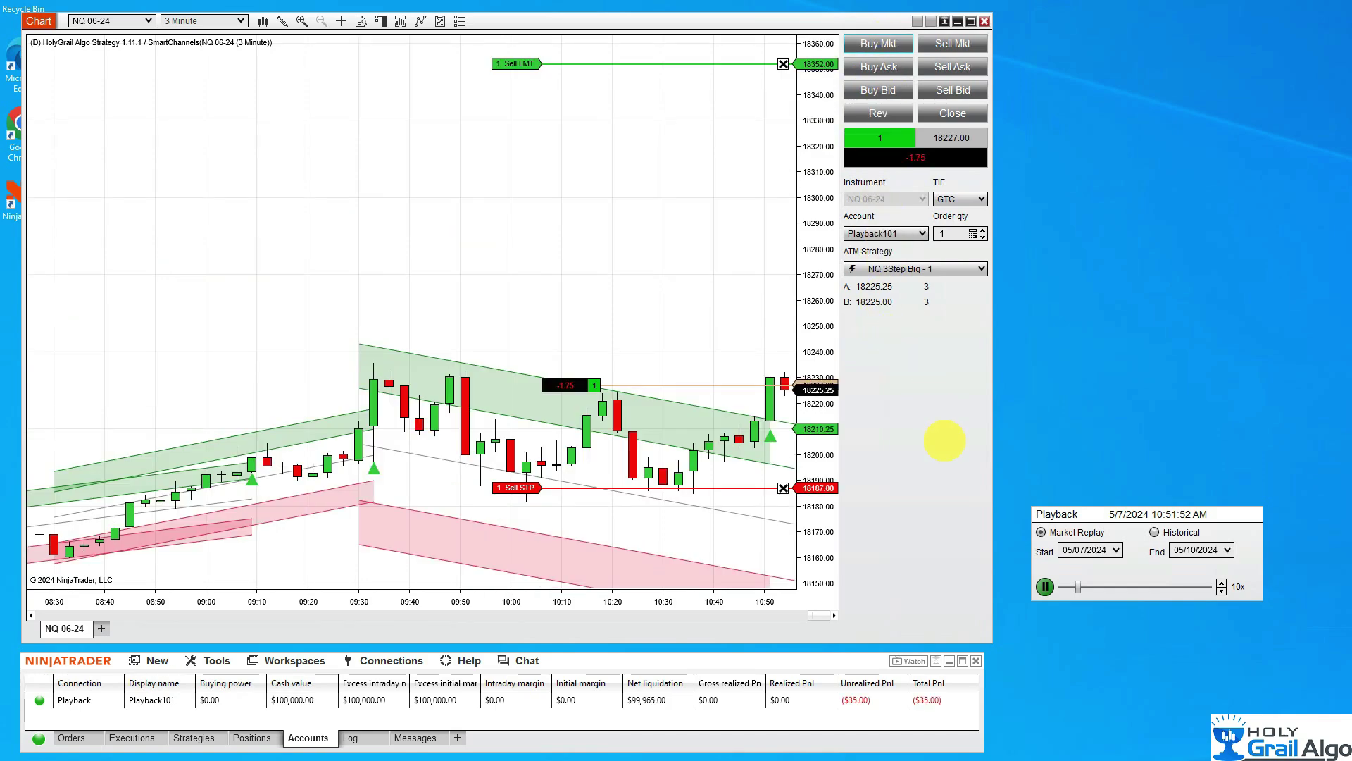
{"action": "left_click", "coordinate": [1222, 582]}
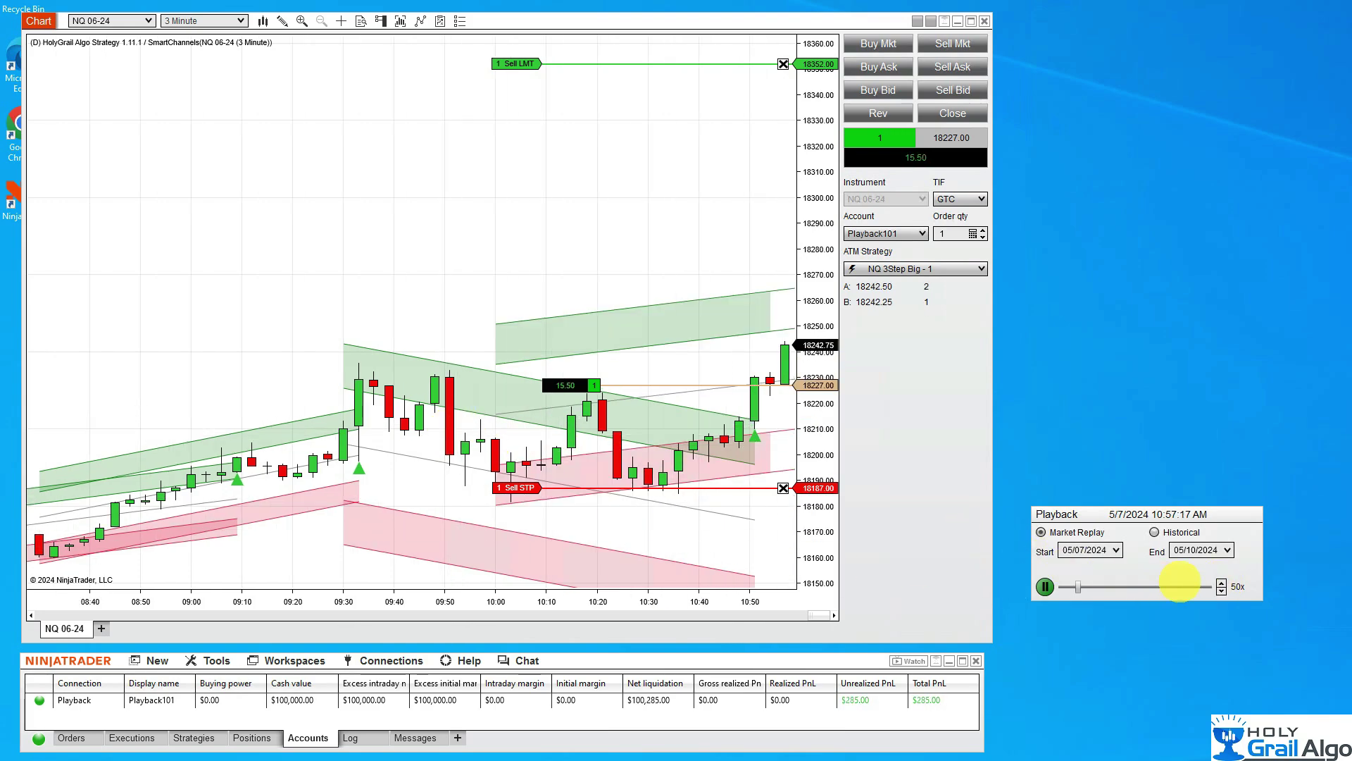
{"action": "left_click", "coordinate": [1222, 582]}
{"action": "left_click", "coordinate": [1222, 582]}
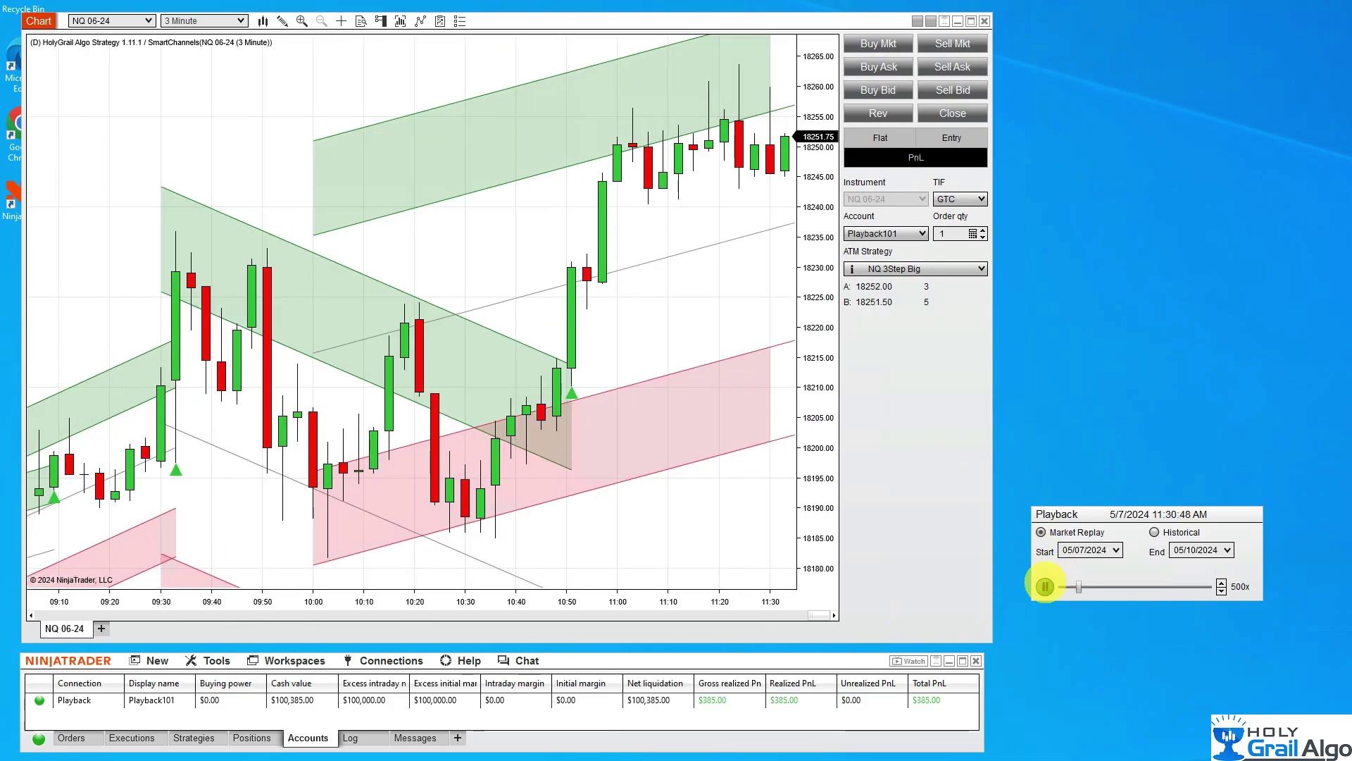
{"action": "left_click", "coordinate": [1046, 586]}
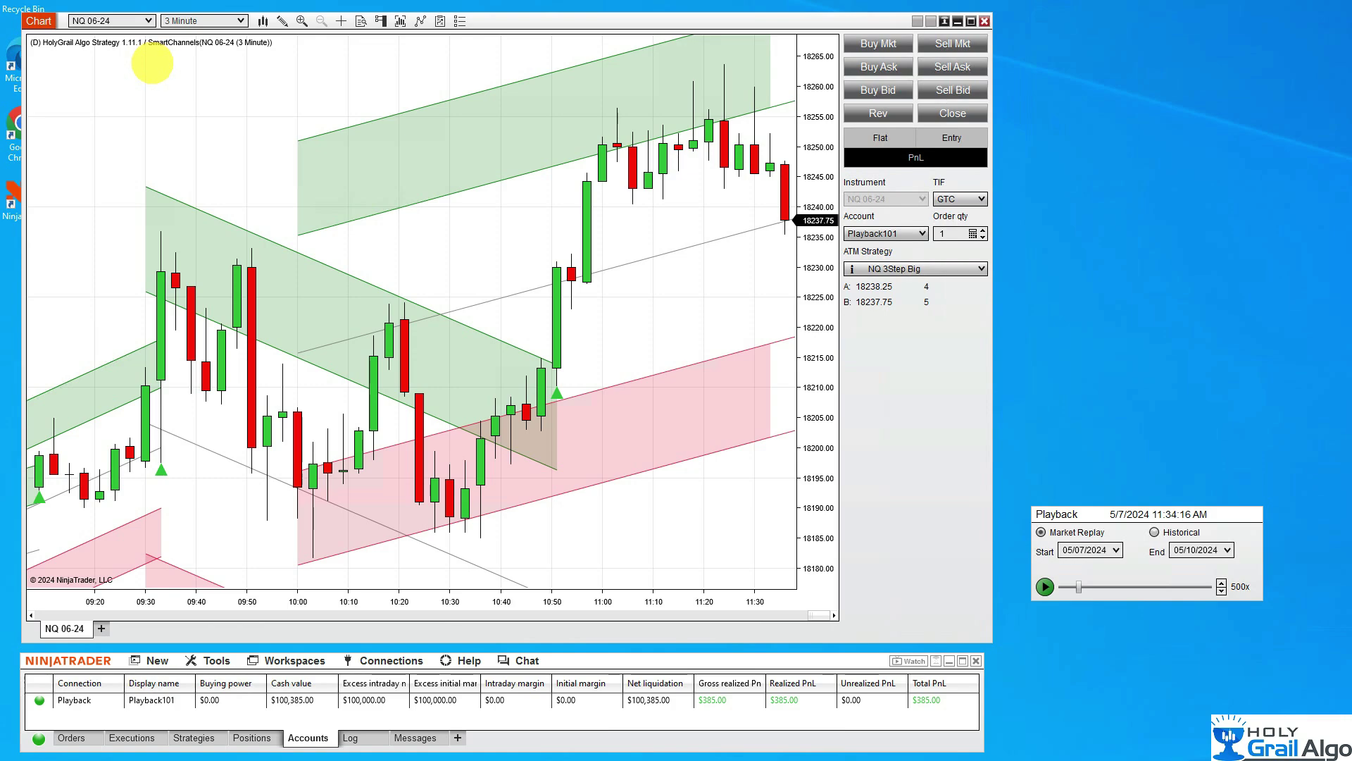
Step: Change the chart instrument to MNQ 06-24 and move both alerts to it
{"action": "left_click", "coordinate": [122, 21]}
{"action": "type", "text": "MN"}
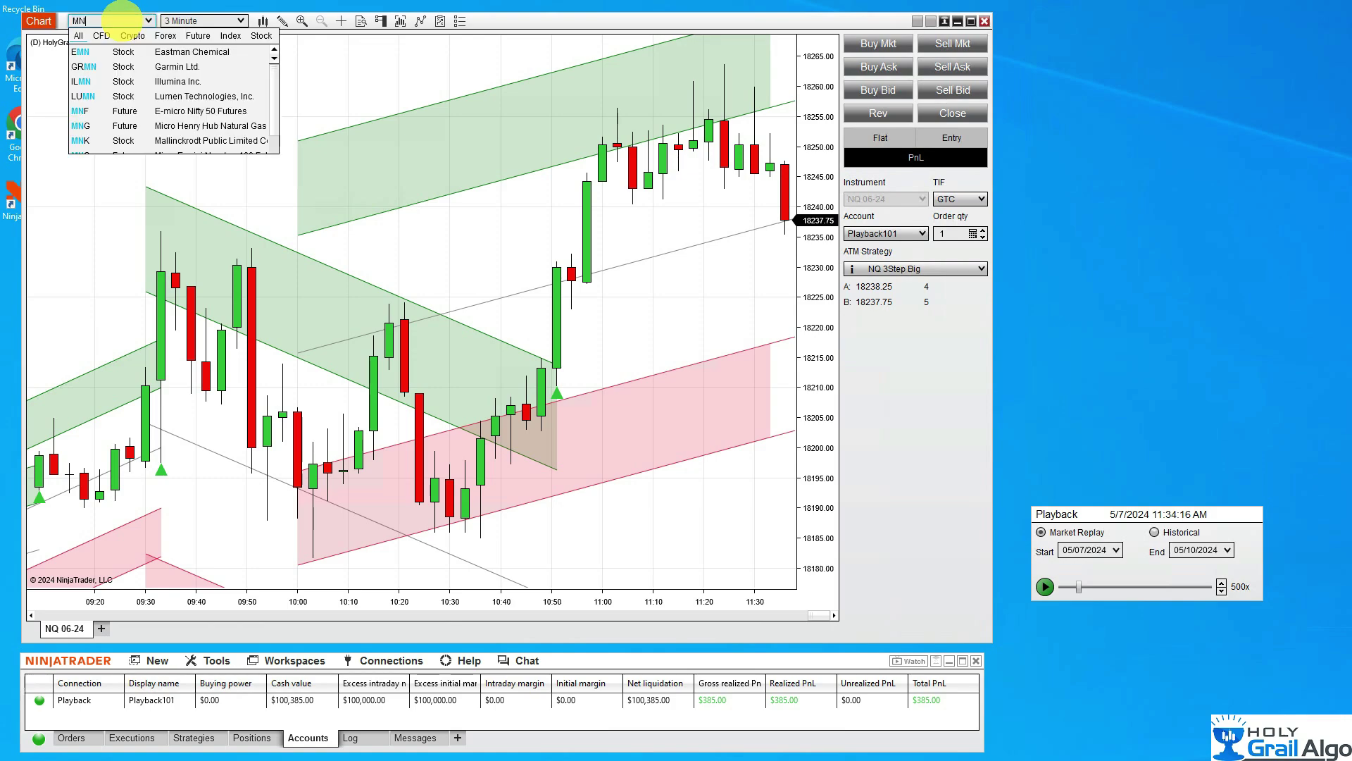
{"action": "type", "text": "Q"}
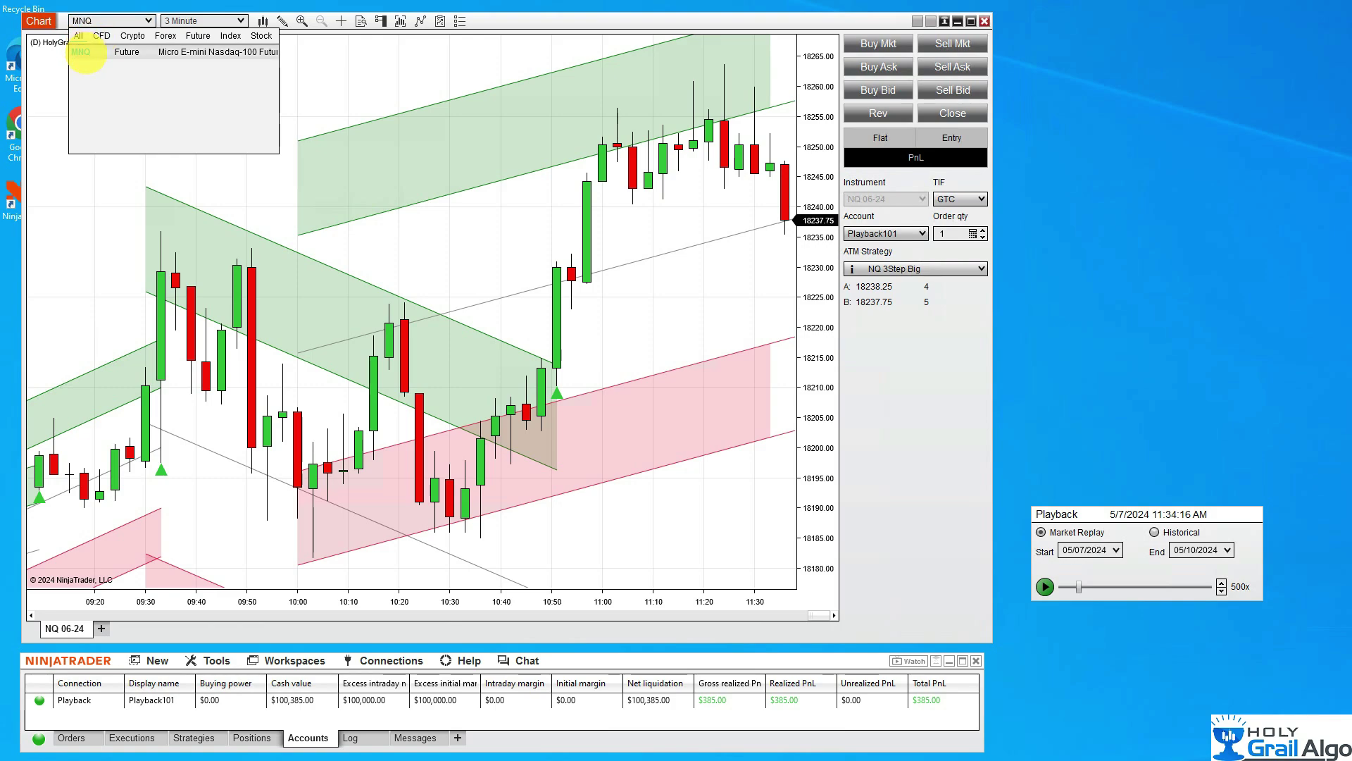
{"action": "left_click", "coordinate": [86, 53]}
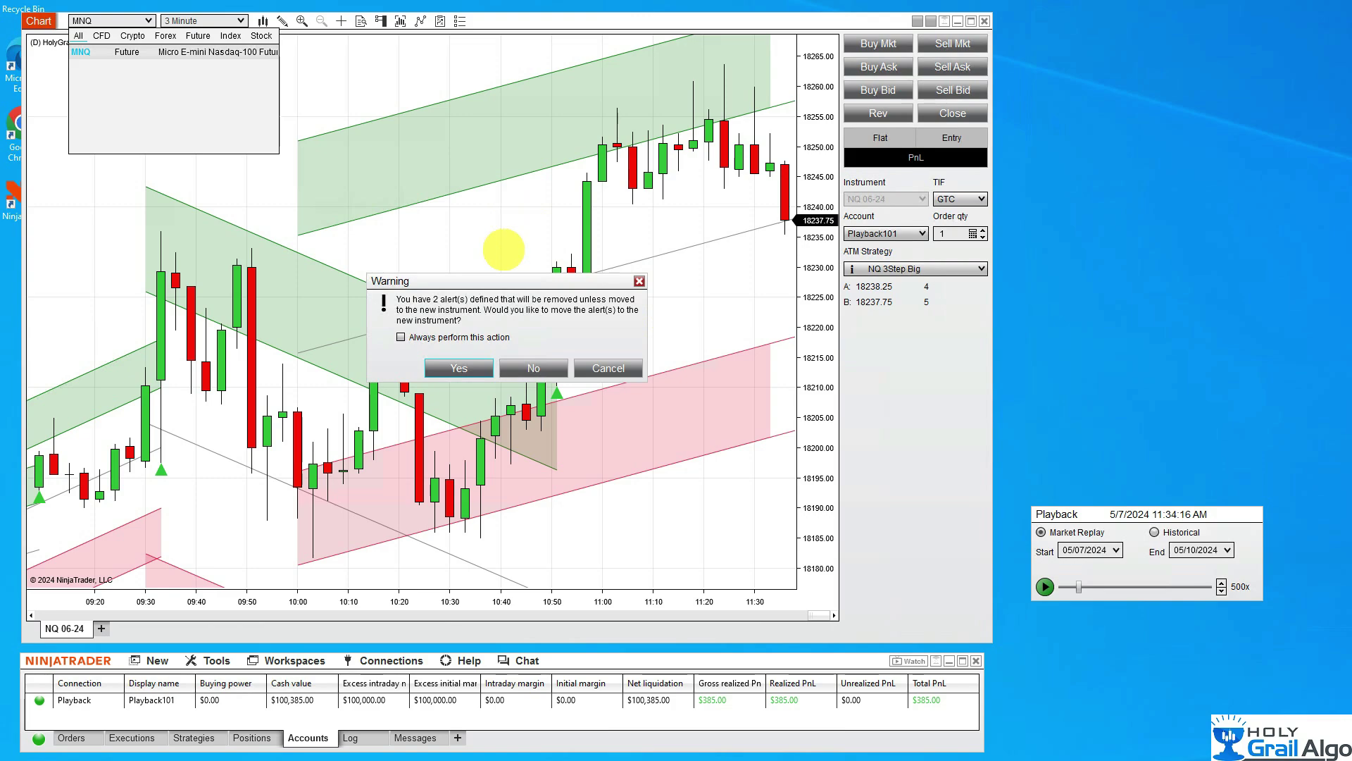
{"action": "left_click", "coordinate": [483, 371]}
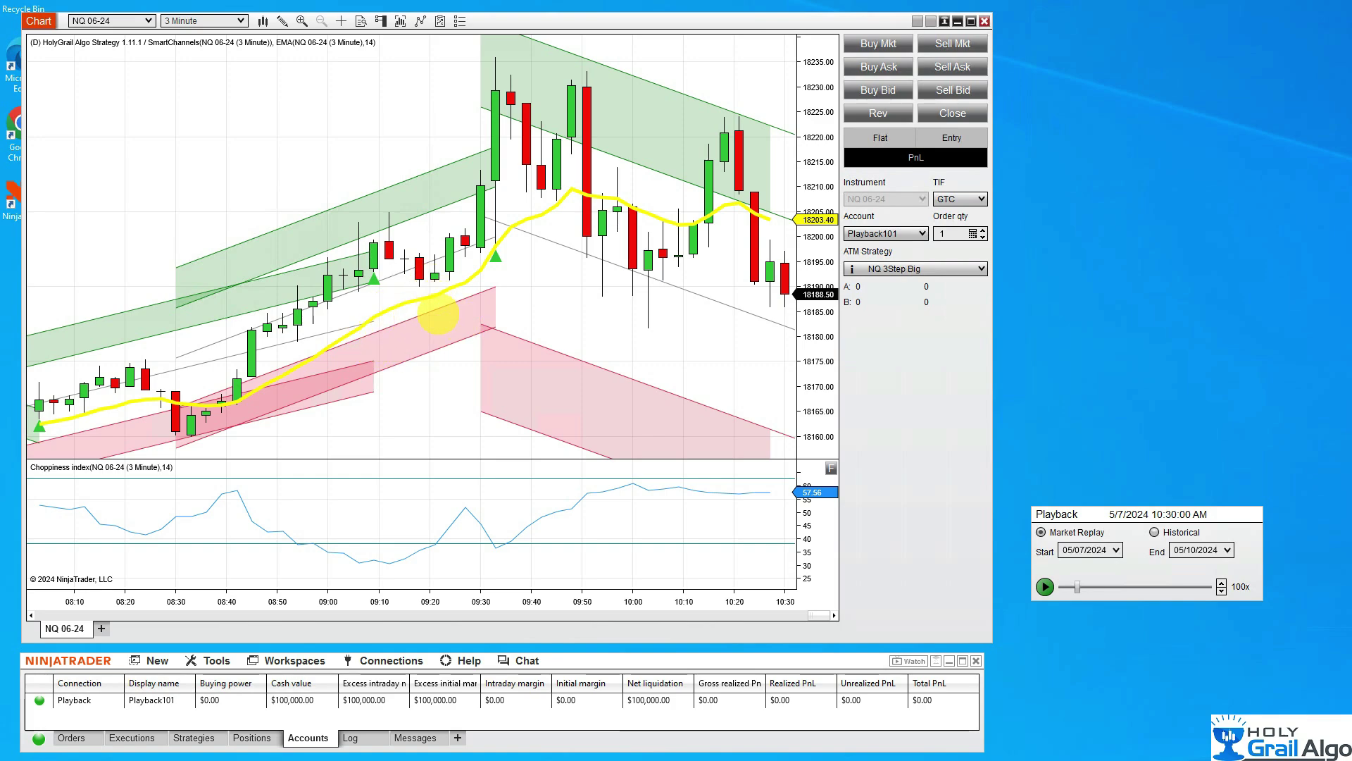
Step: Add a new chart alert and name it 'EMA Cross Up'
{"action": "right_click", "coordinate": [277, 137]}
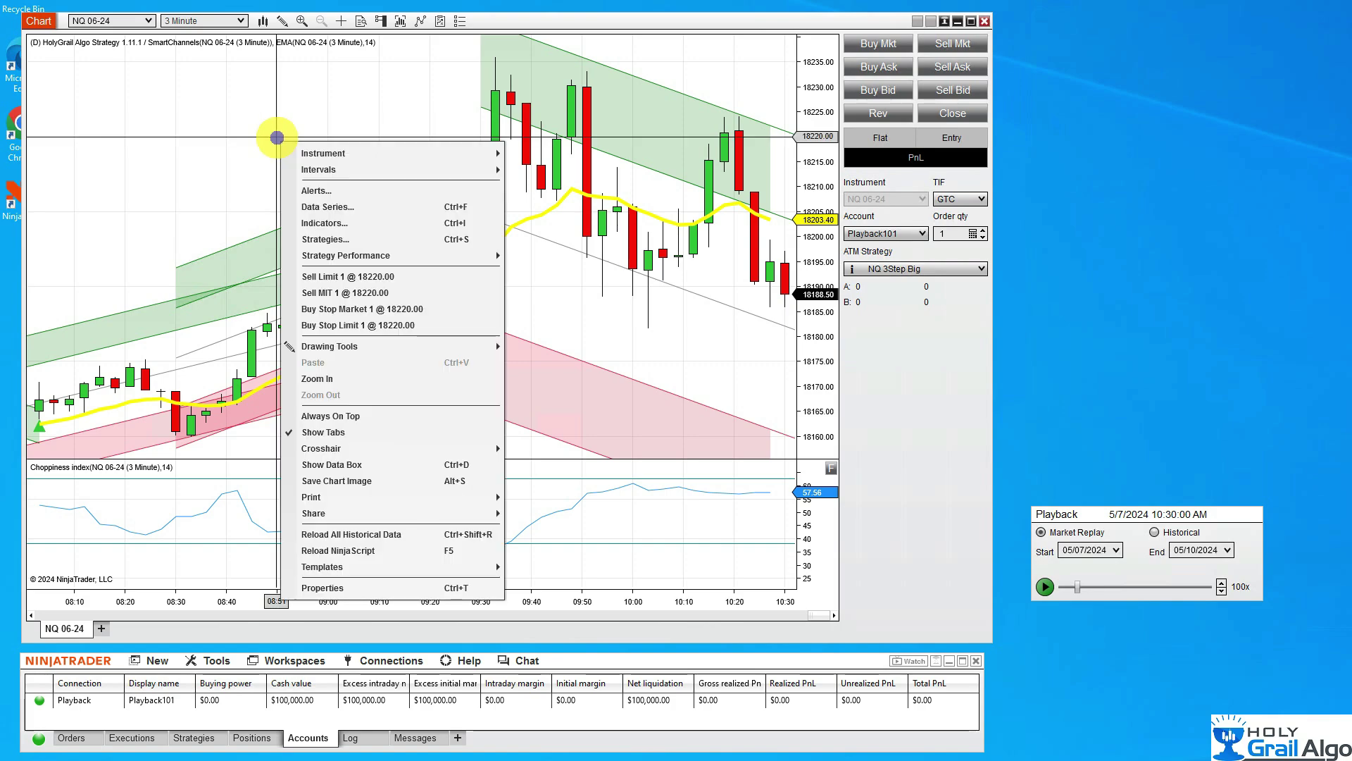
{"action": "left_click", "coordinate": [336, 191]}
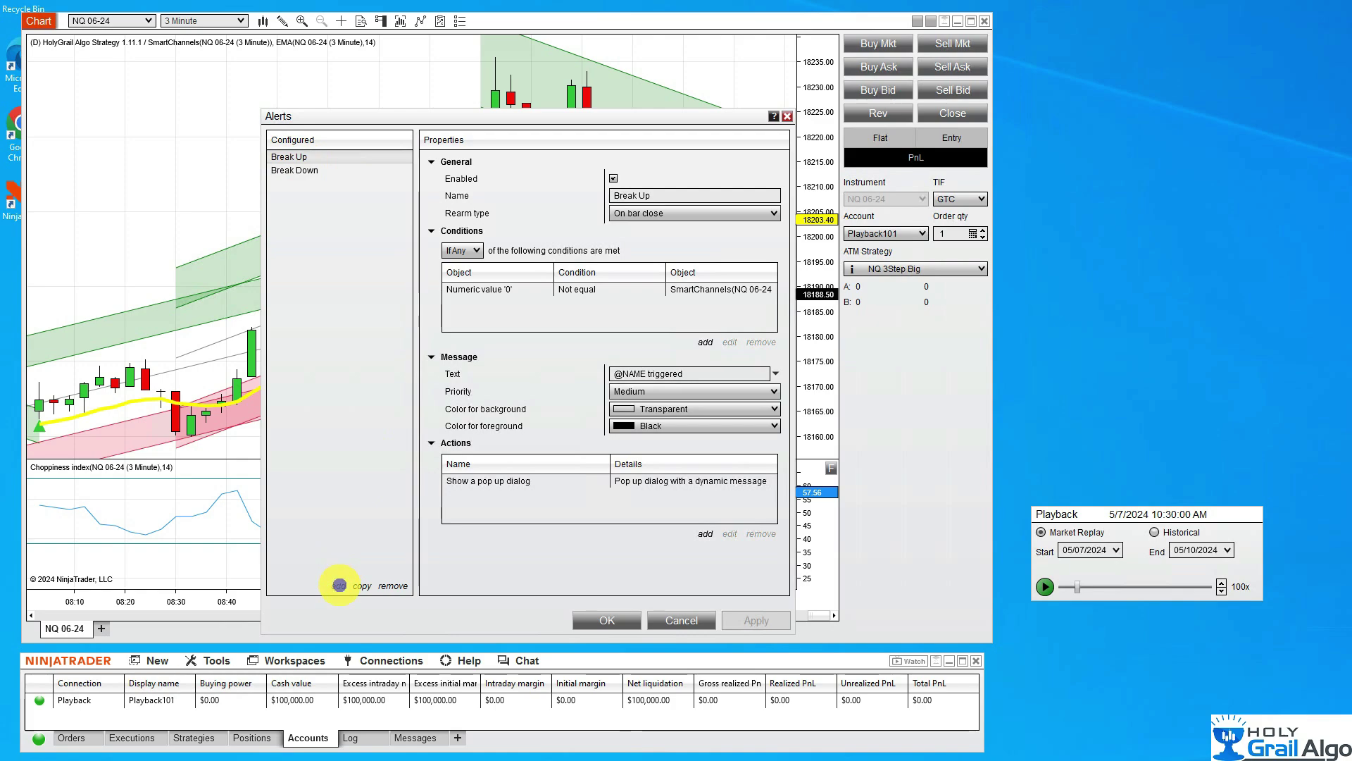
{"action": "left_click", "coordinate": [339, 585]}
{"action": "left_click", "coordinate": [642, 196]}
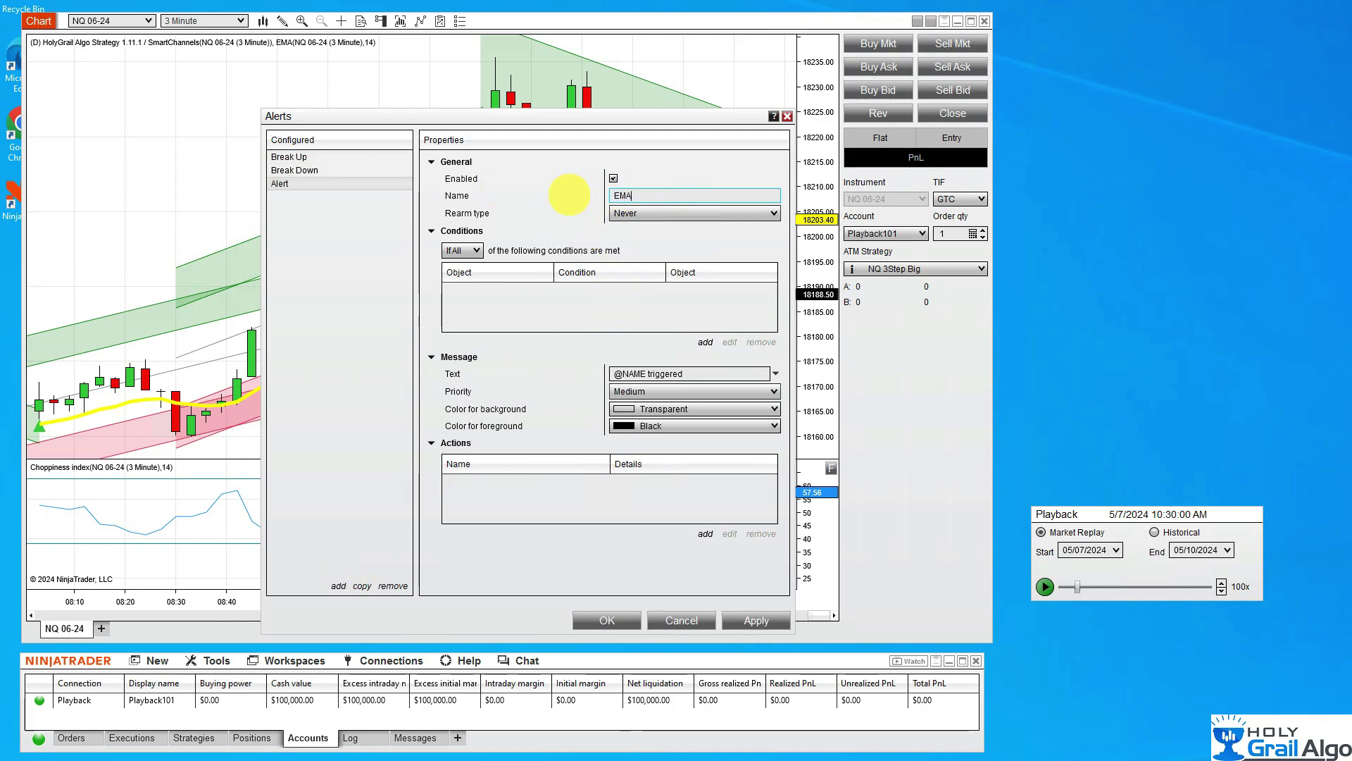
{"action": "type", "text": "EMA Cross Up"}
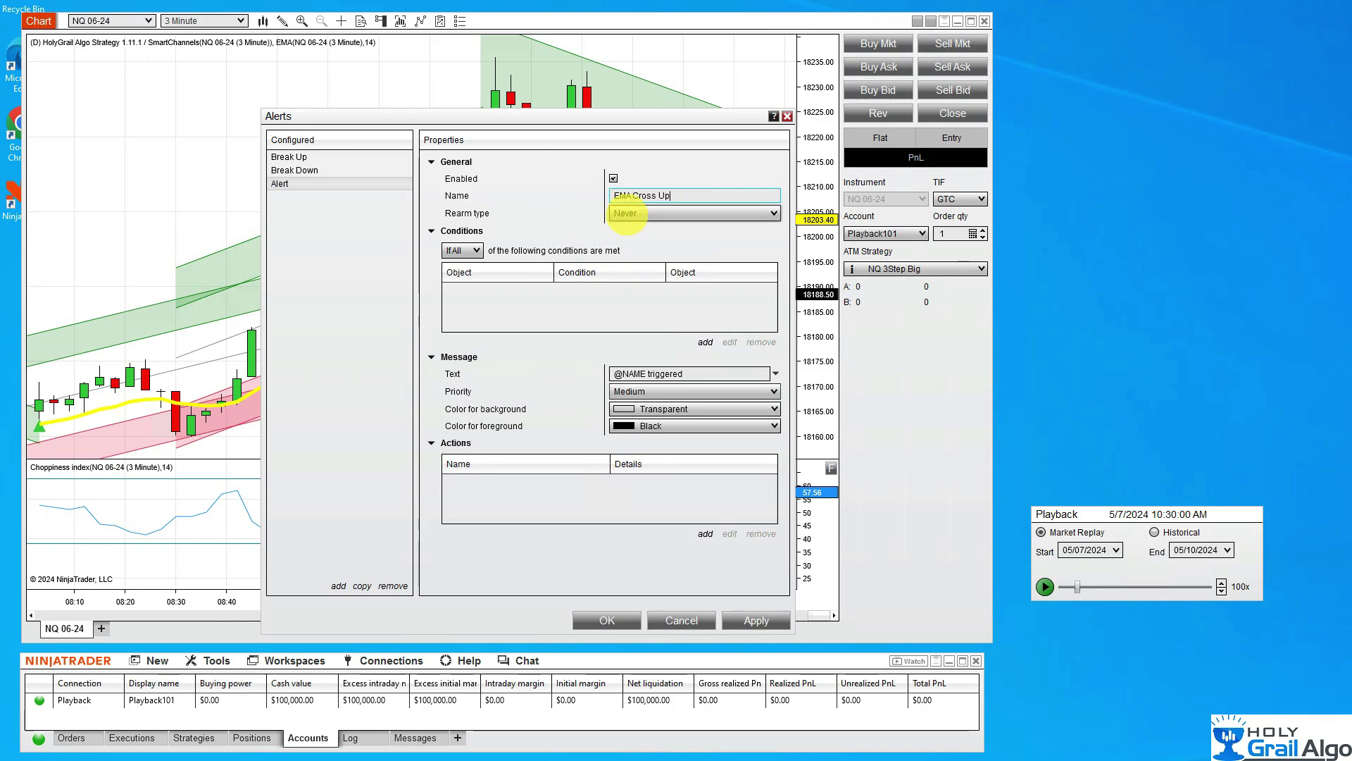
Step: Set the alert to rearm On bar close with If Any matching, and add a condition
{"action": "left_click", "coordinate": [626, 212]}
{"action": "left_click", "coordinate": [664, 257]}
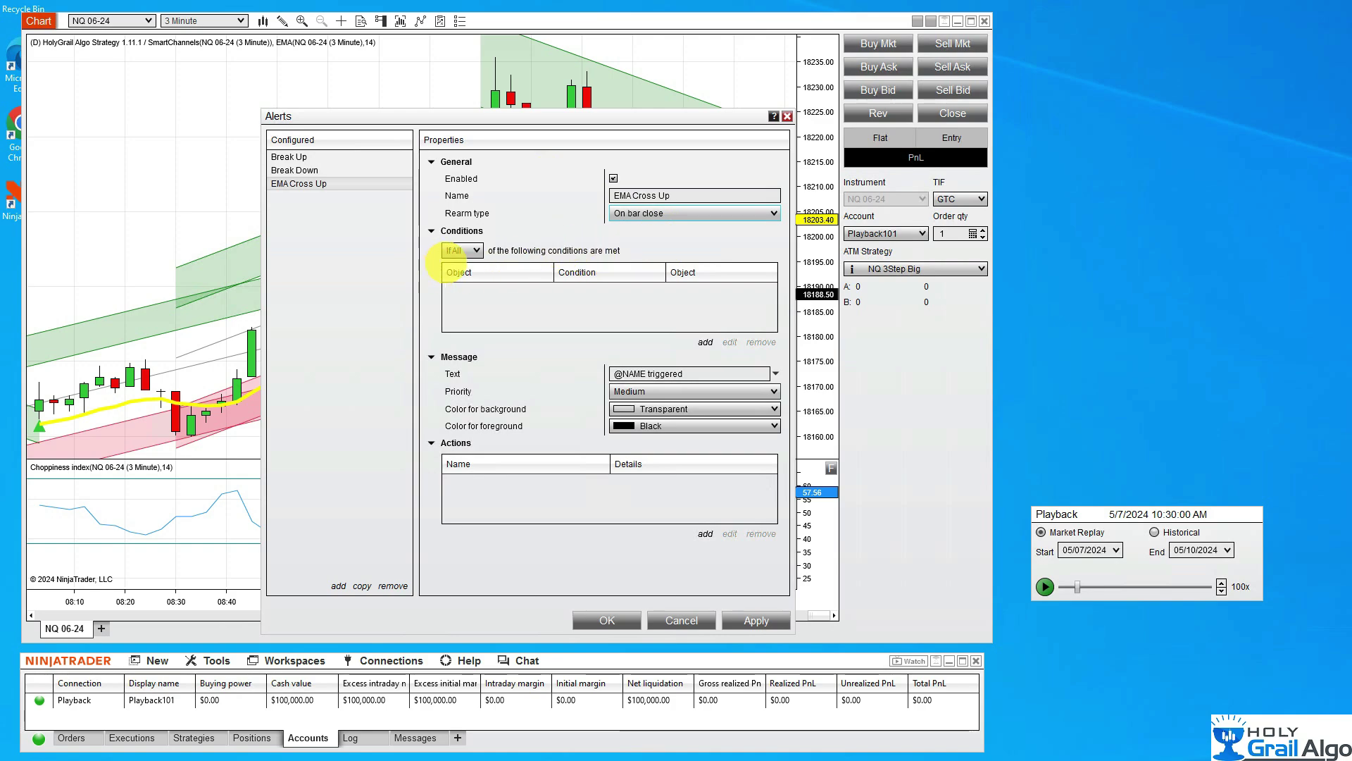
{"action": "left_click", "coordinate": [476, 250]}
{"action": "left_click", "coordinate": [462, 266]}
{"action": "left_click", "coordinate": [705, 341]}
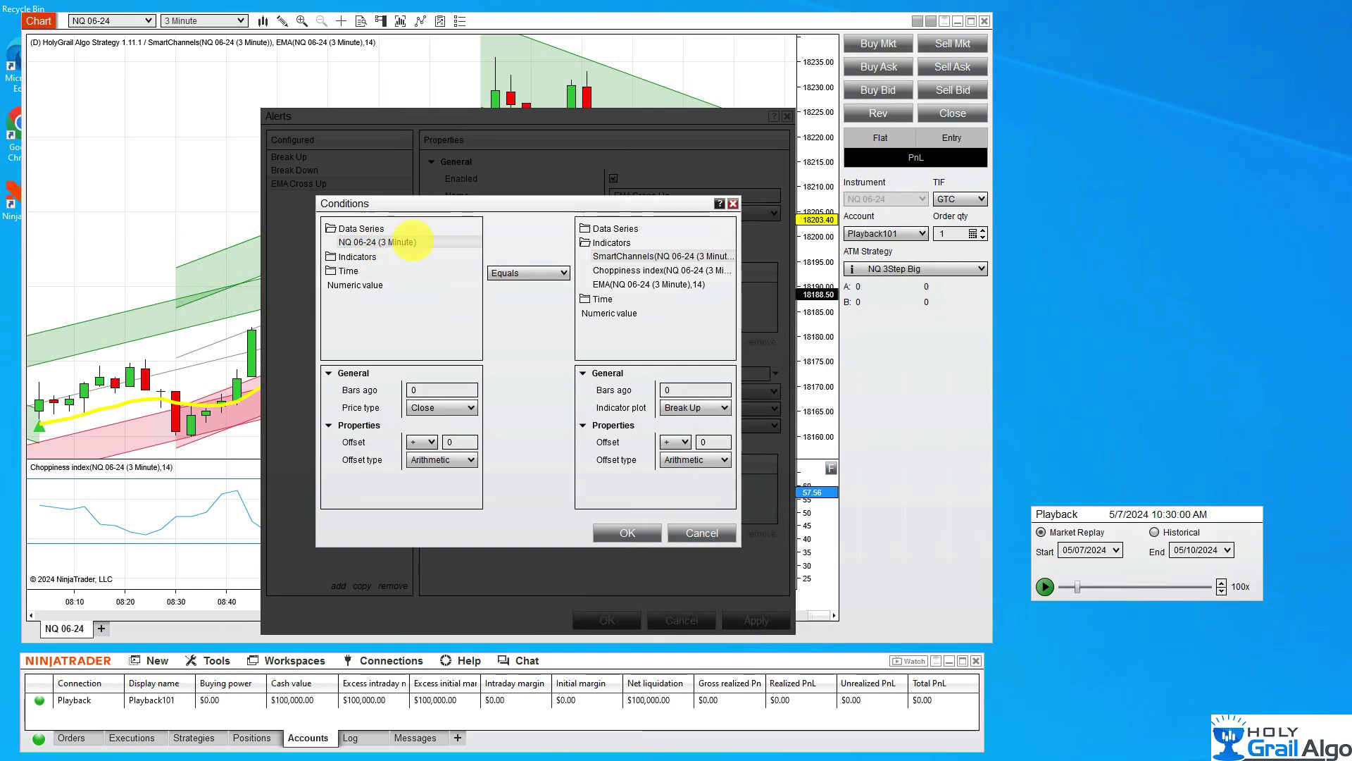
Step: Set the condition to Cross above EMA(NQ 06-24 (3 Minute),14)
{"action": "left_click", "coordinate": [525, 273]}
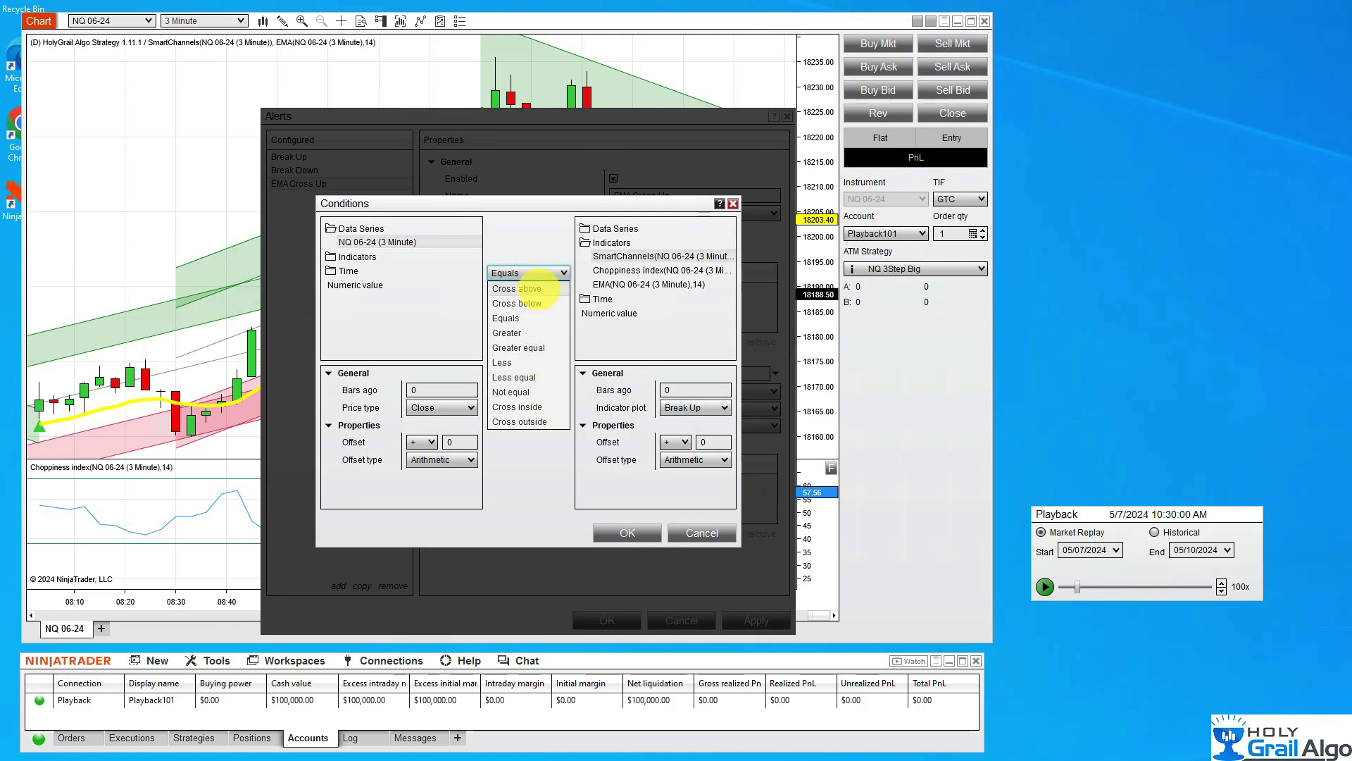
{"action": "left_click", "coordinate": [539, 289]}
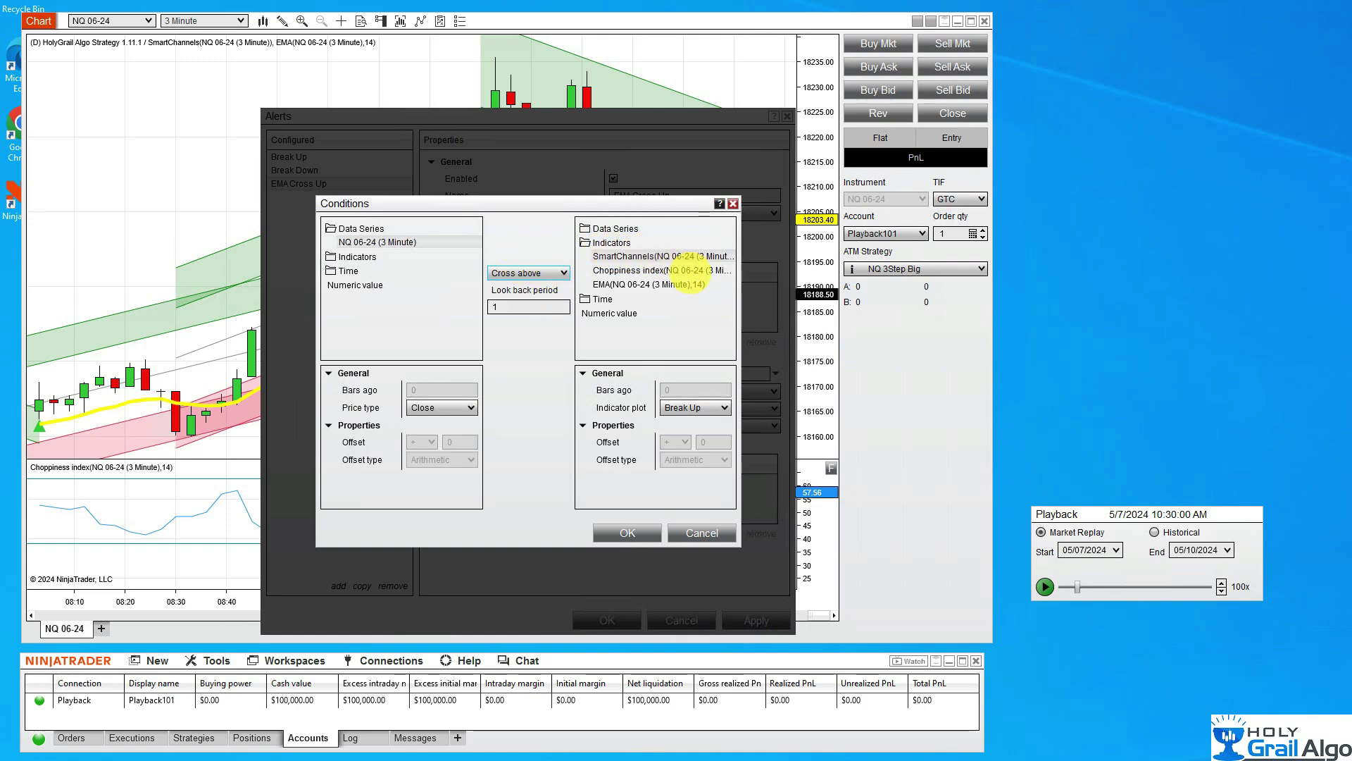
{"action": "left_click", "coordinate": [667, 284]}
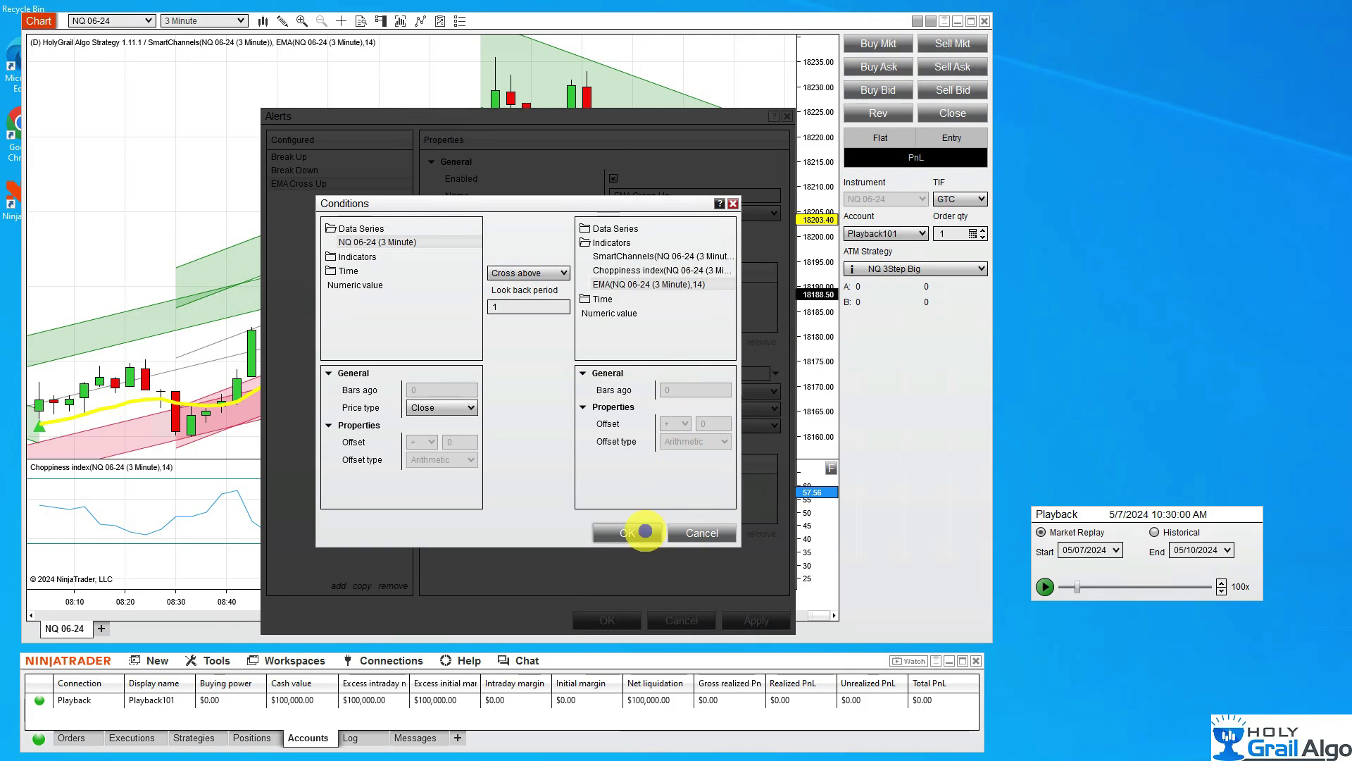
Step: Confirm the cross-above condition, add a 'Show a pop up dialog' action, and apply EMA Cross Up
{"action": "left_click", "coordinate": [629, 532]}
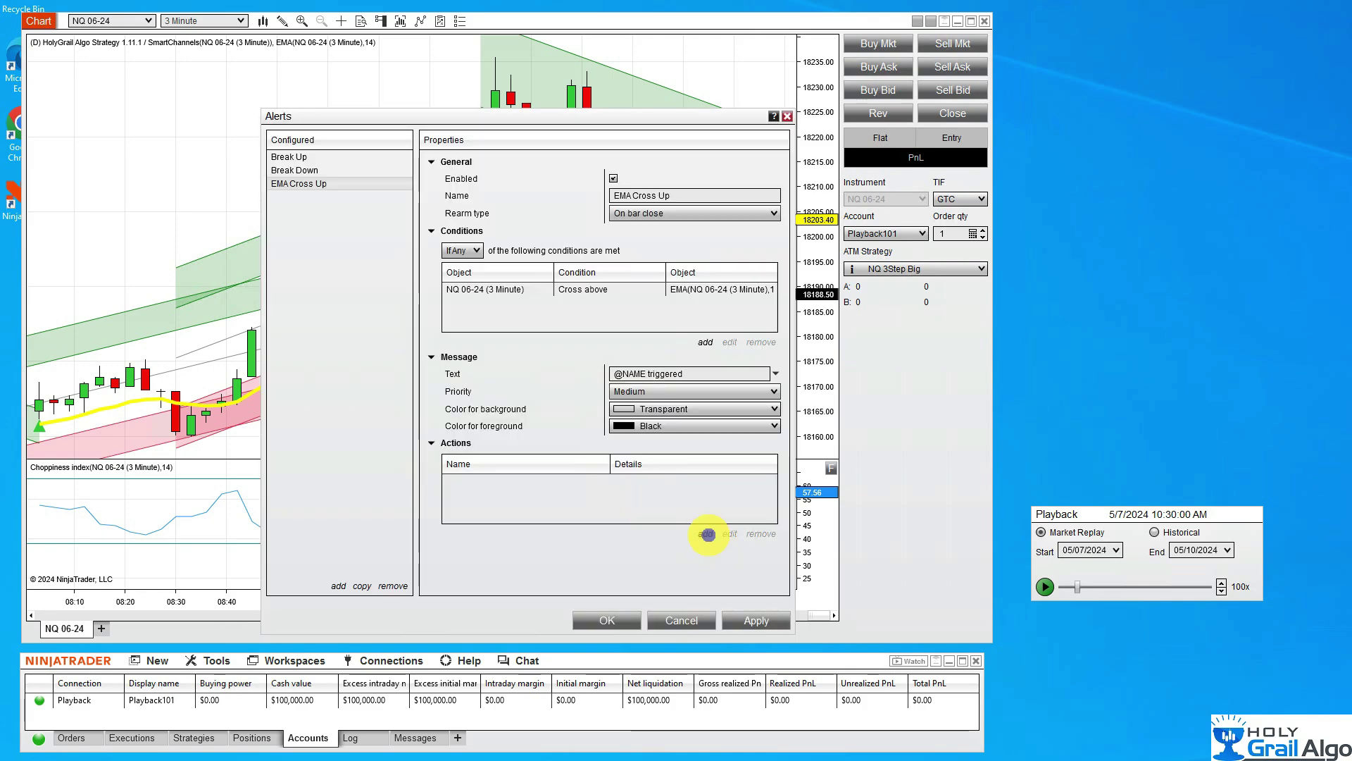
{"action": "left_click", "coordinate": [706, 534]}
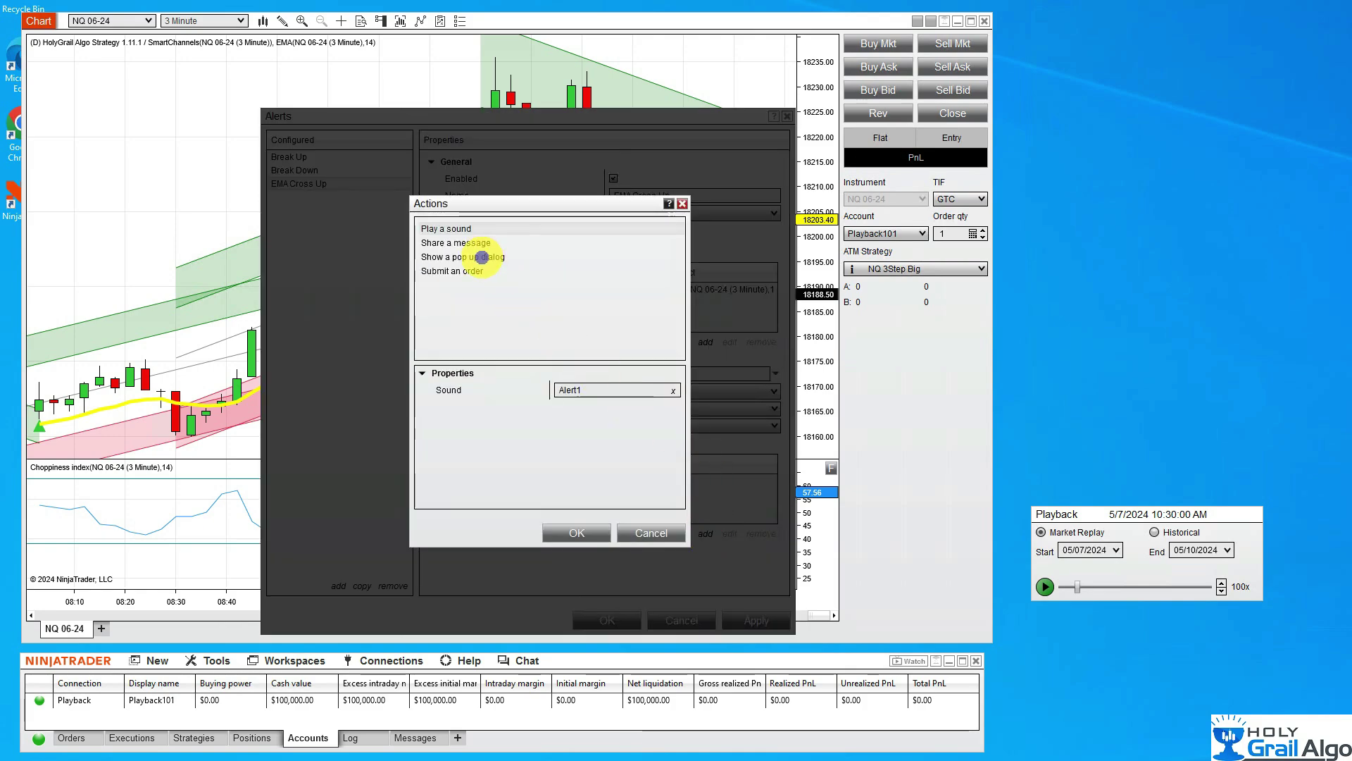
{"action": "left_click", "coordinate": [482, 257]}
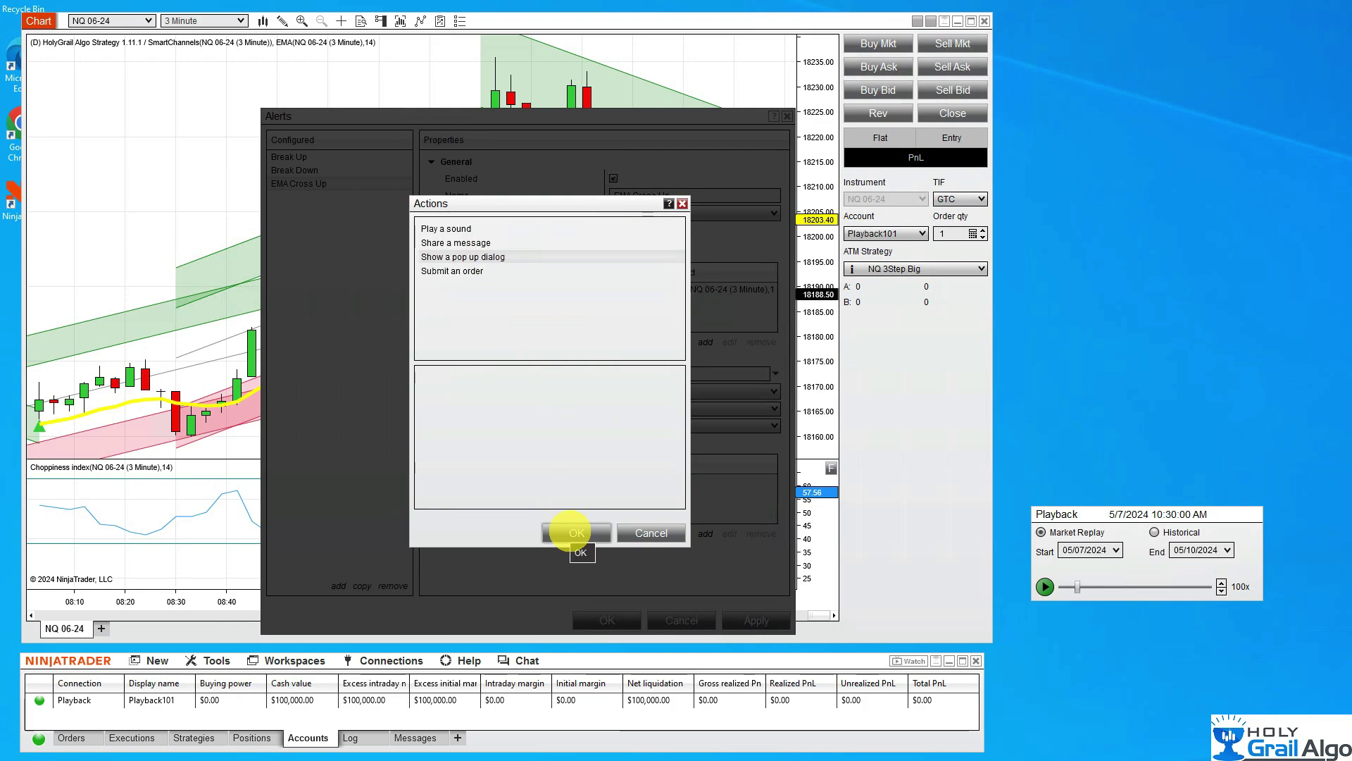
{"action": "left_click", "coordinate": [576, 532]}
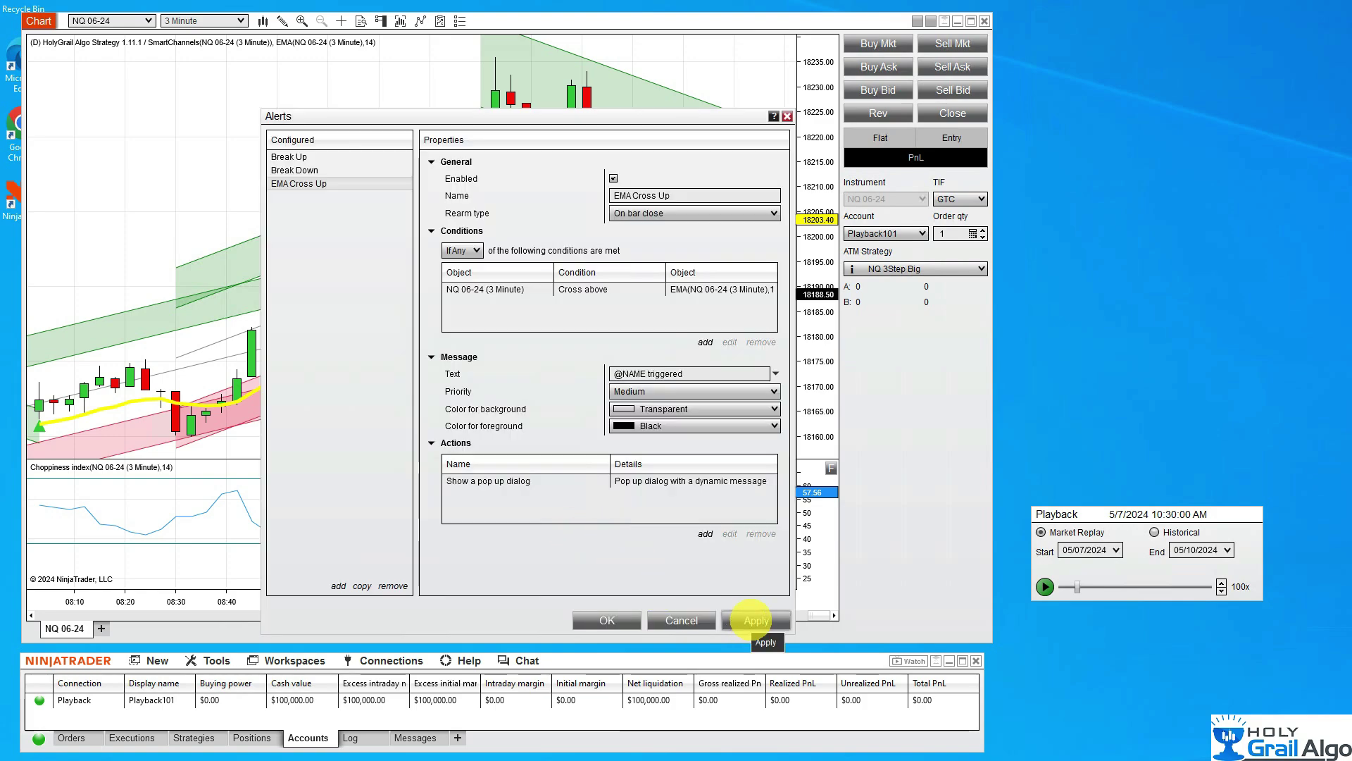
{"action": "left_click", "coordinate": [753, 619]}
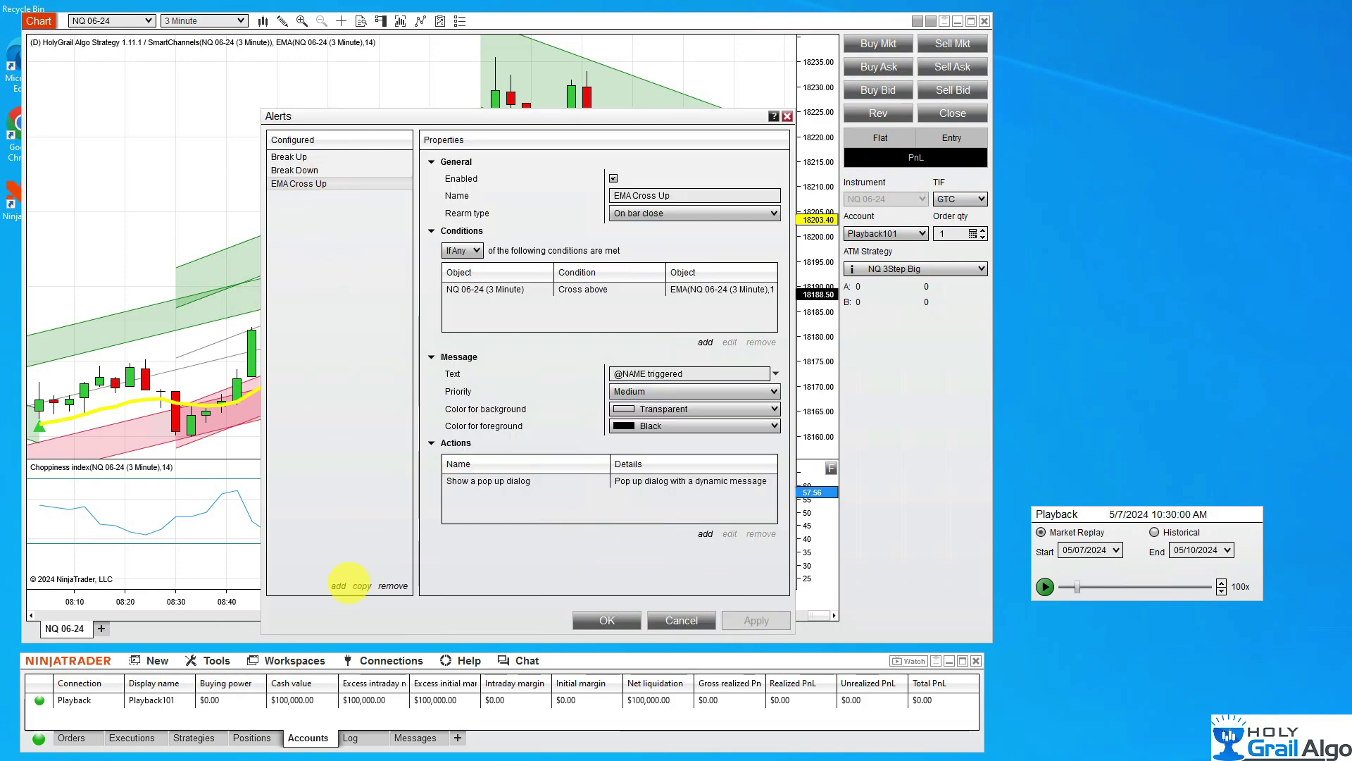
Step: Add a fourth alert named 'EMA Cross Down', rearming On bar close with If Any matching
{"action": "left_click", "coordinate": [339, 586]}
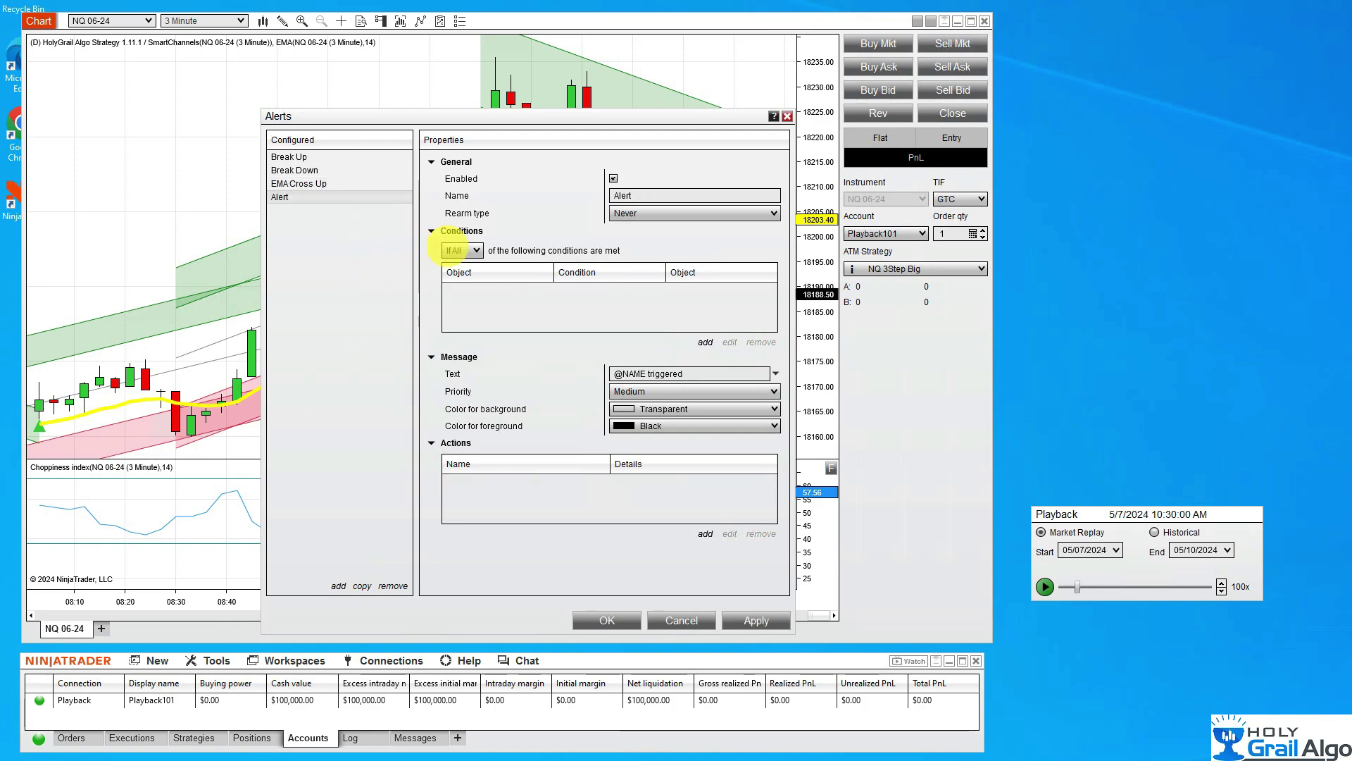
{"action": "left_click", "coordinate": [634, 195]}
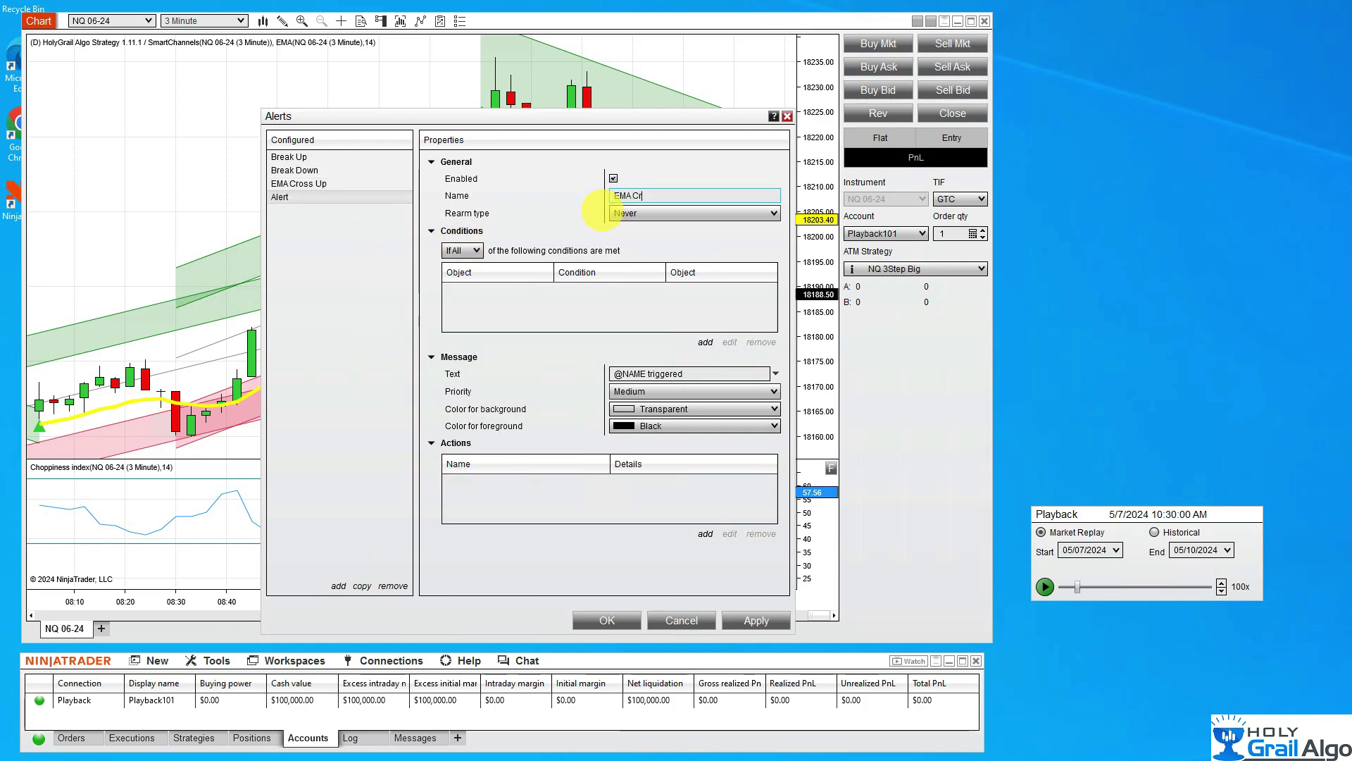
{"action": "type", "text": "EMA Cross Down"}
{"action": "left_click", "coordinate": [624, 213]}
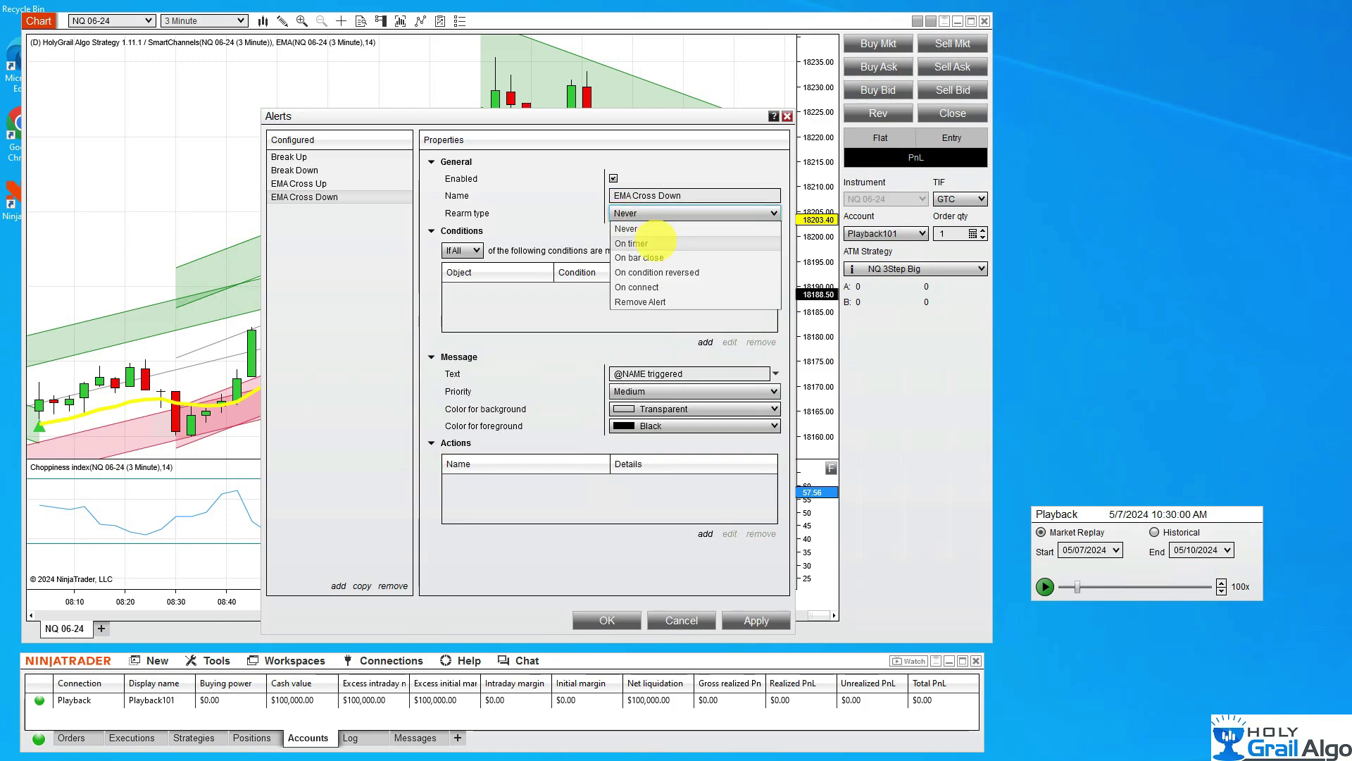
{"action": "left_click", "coordinate": [649, 256]}
{"action": "left_click", "coordinate": [465, 250]}
{"action": "left_click", "coordinate": [465, 267]}
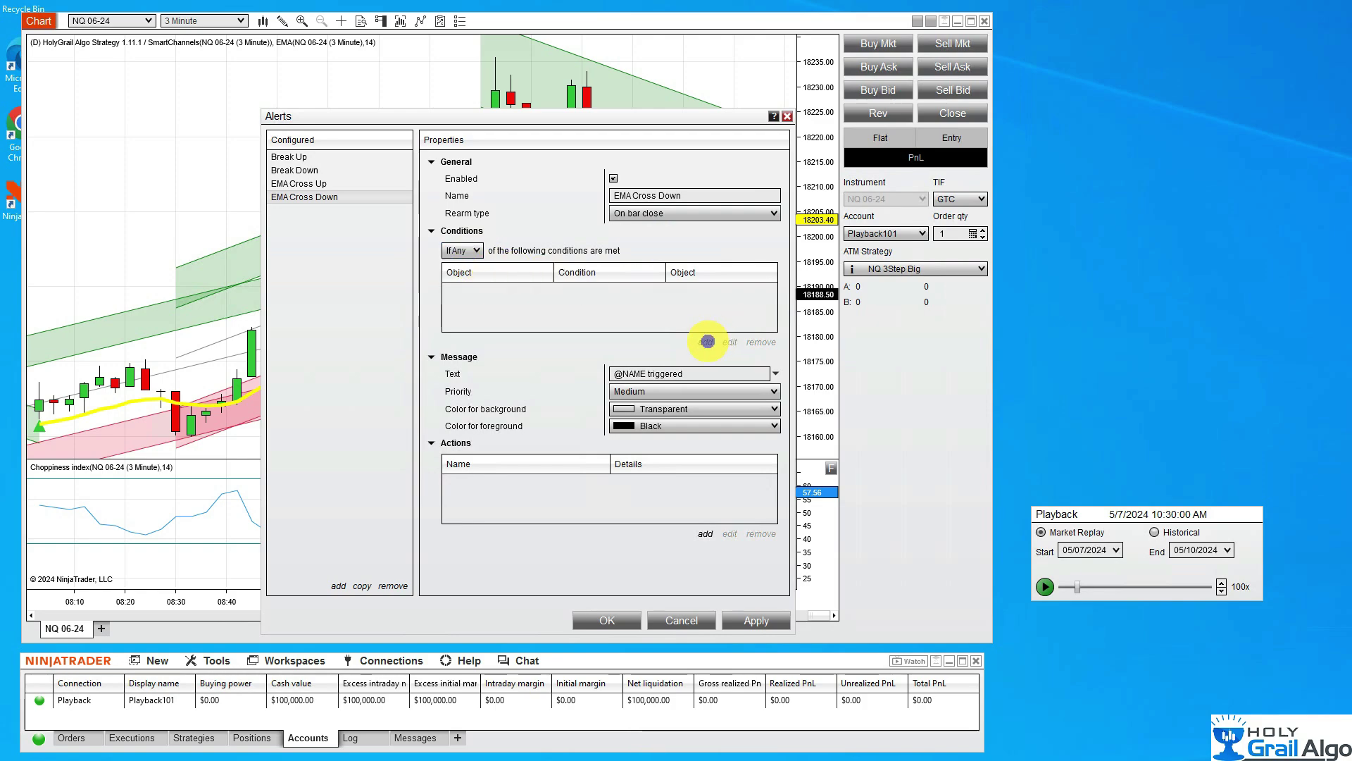
{"action": "left_click", "coordinate": [707, 342]}
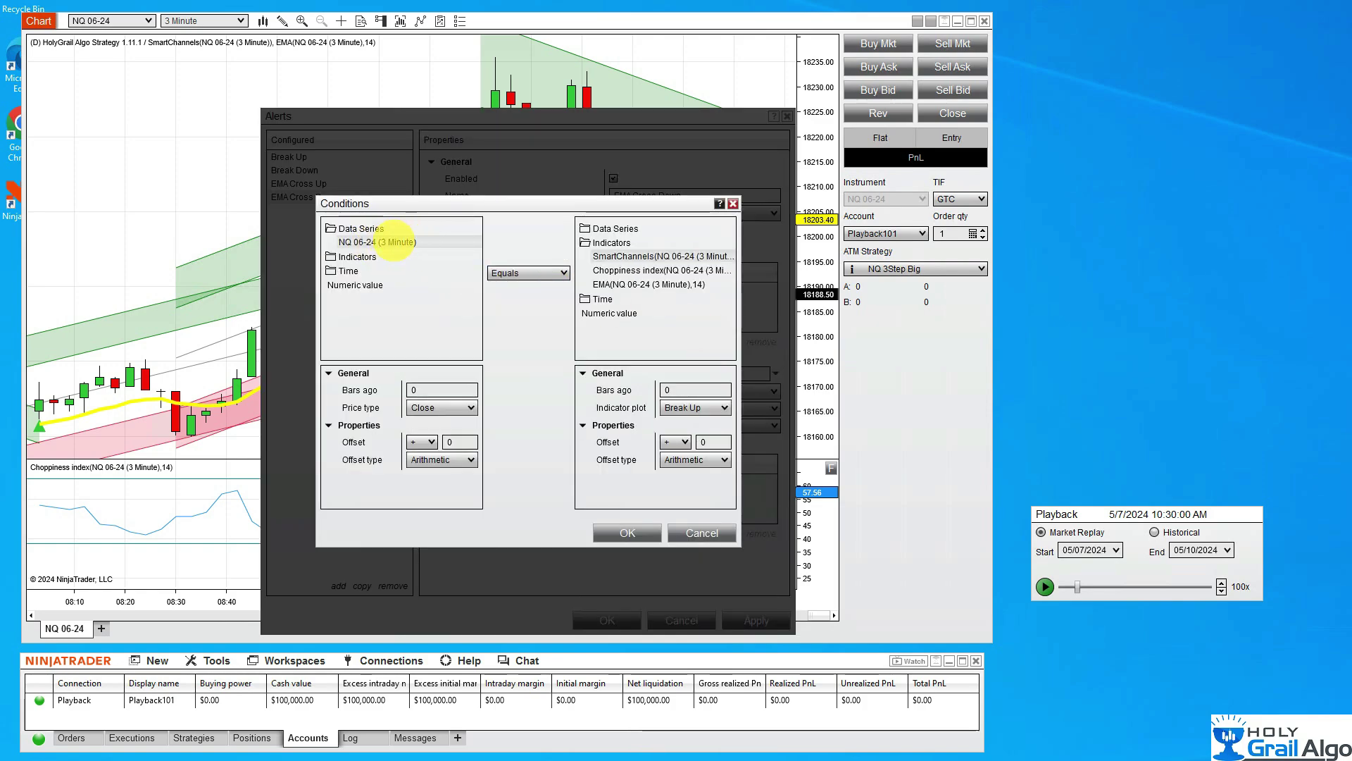
Step: Set its condition to Cross below EMA(NQ 06-24 (3 Minute),14) and confirm it
{"action": "left_click", "coordinate": [529, 273]}
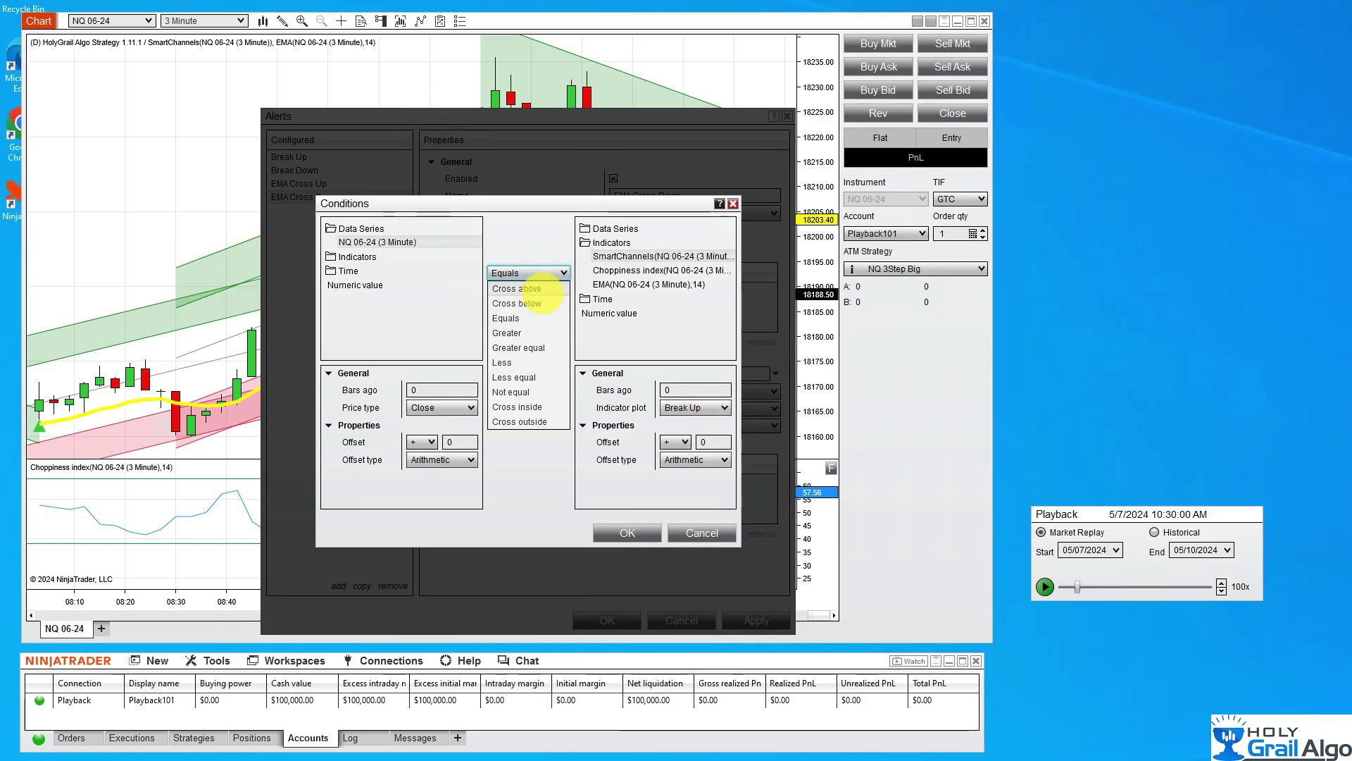
{"action": "left_click", "coordinate": [536, 303]}
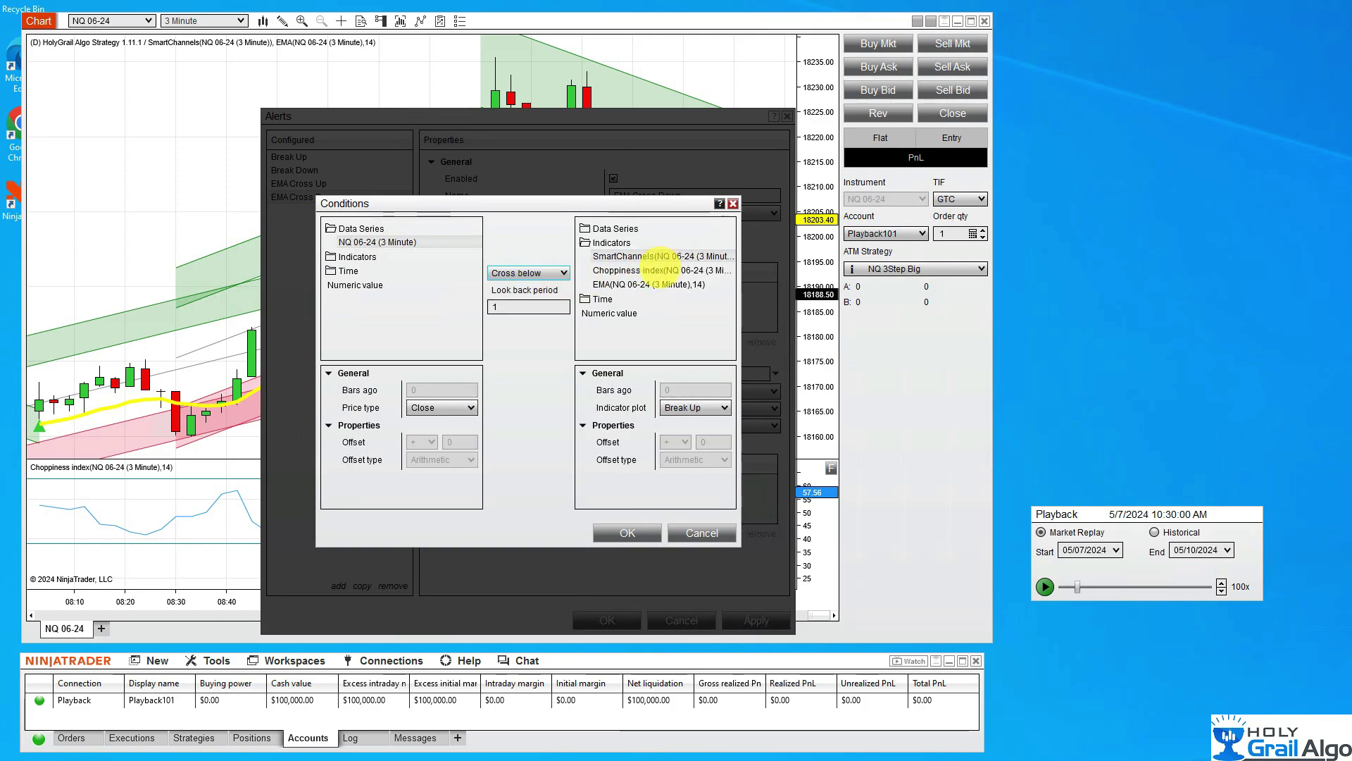
{"action": "left_click", "coordinate": [646, 283]}
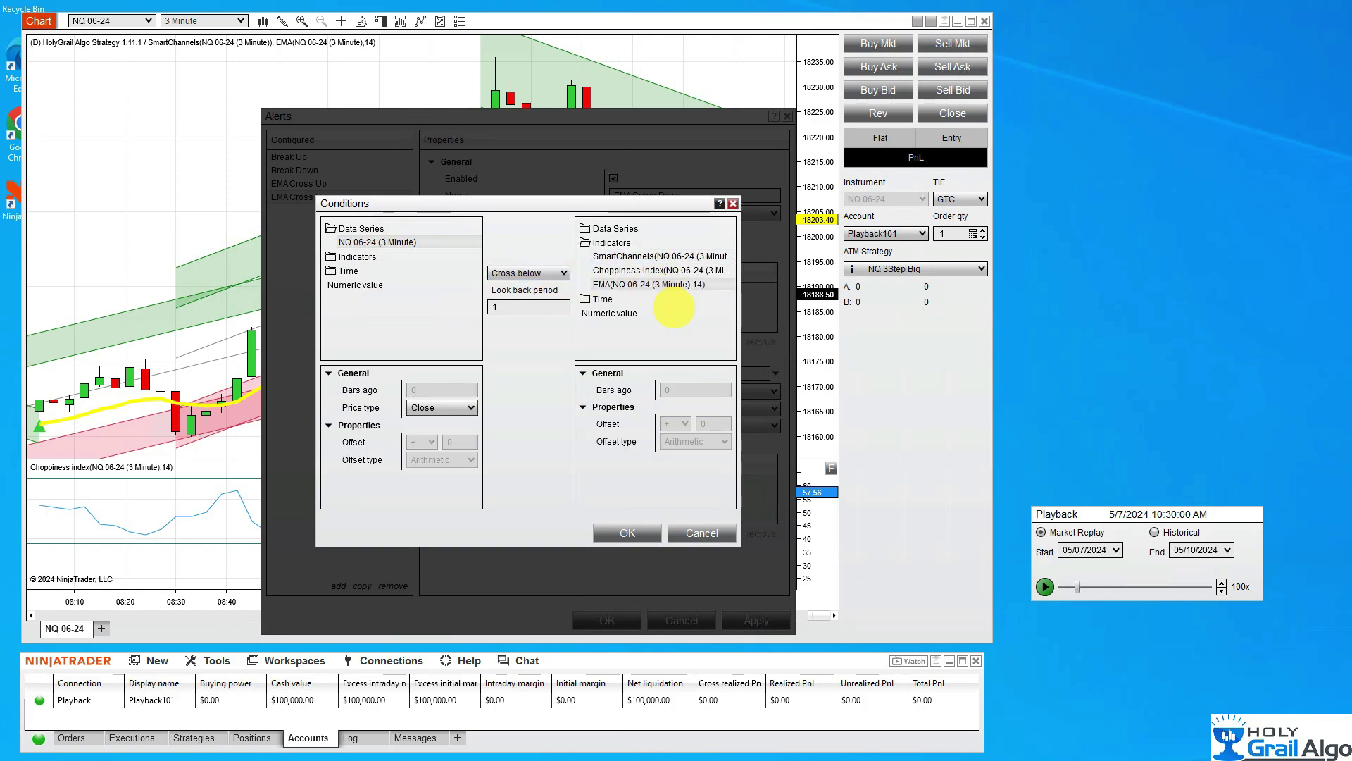
{"action": "left_click", "coordinate": [631, 533]}
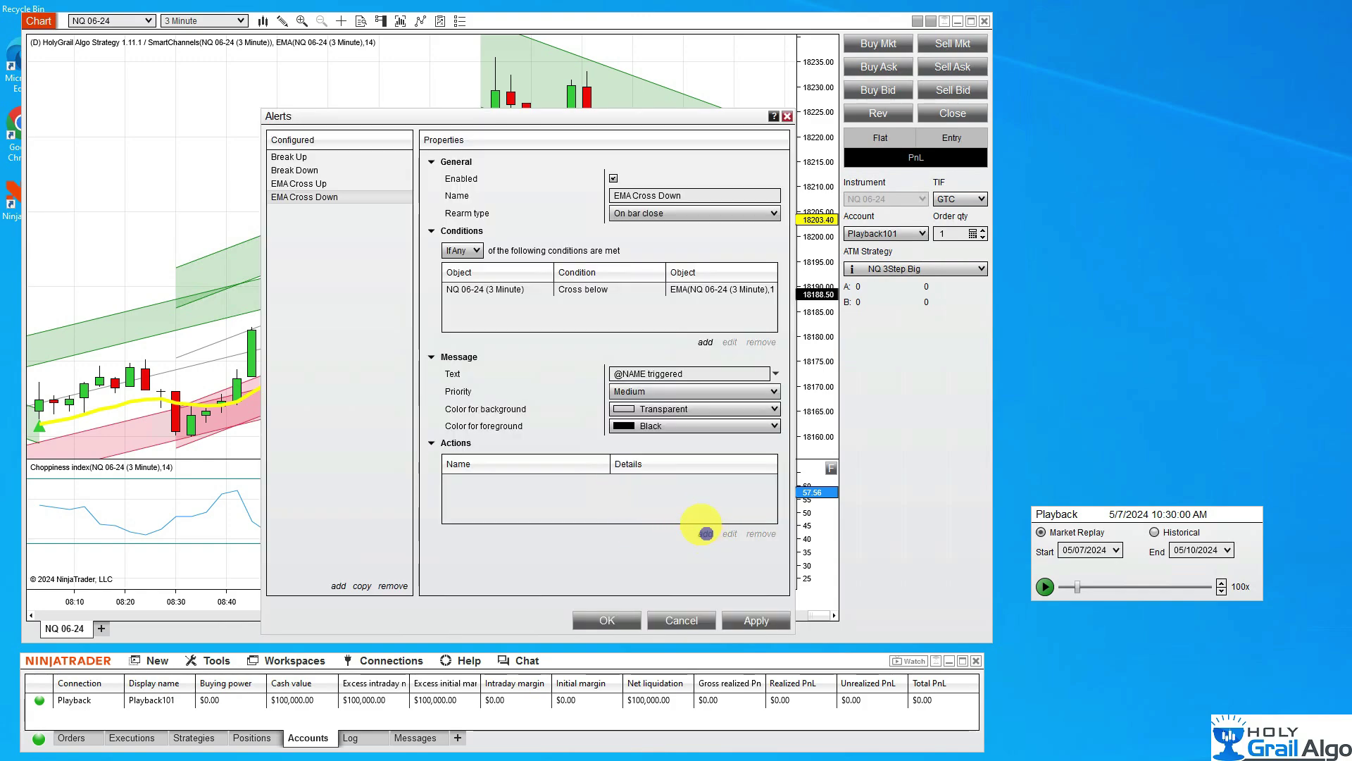
Step: Add a 'Show a pop up dialog' action to EMA Cross Down, apply, and close the Alerts window
{"action": "left_click", "coordinate": [705, 534]}
{"action": "left_click", "coordinate": [469, 257]}
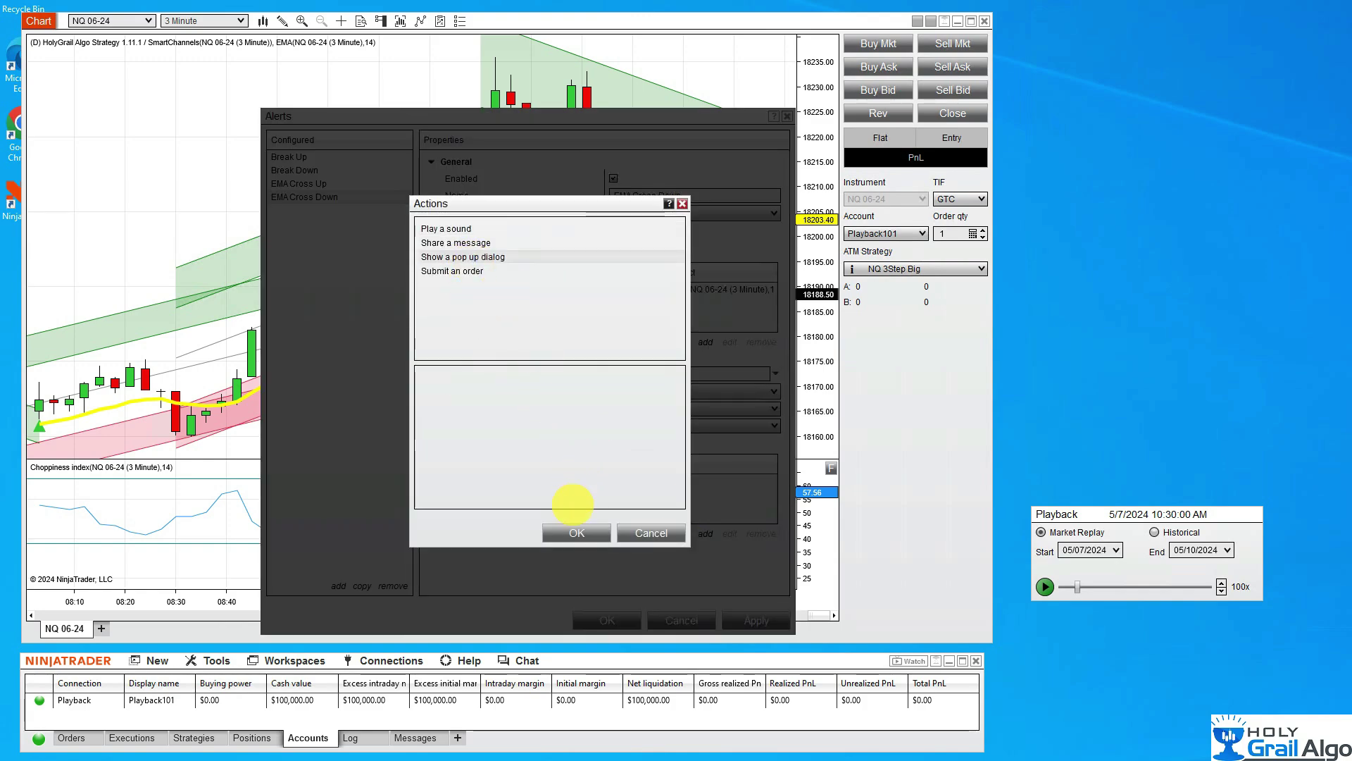
{"action": "left_click", "coordinate": [576, 532]}
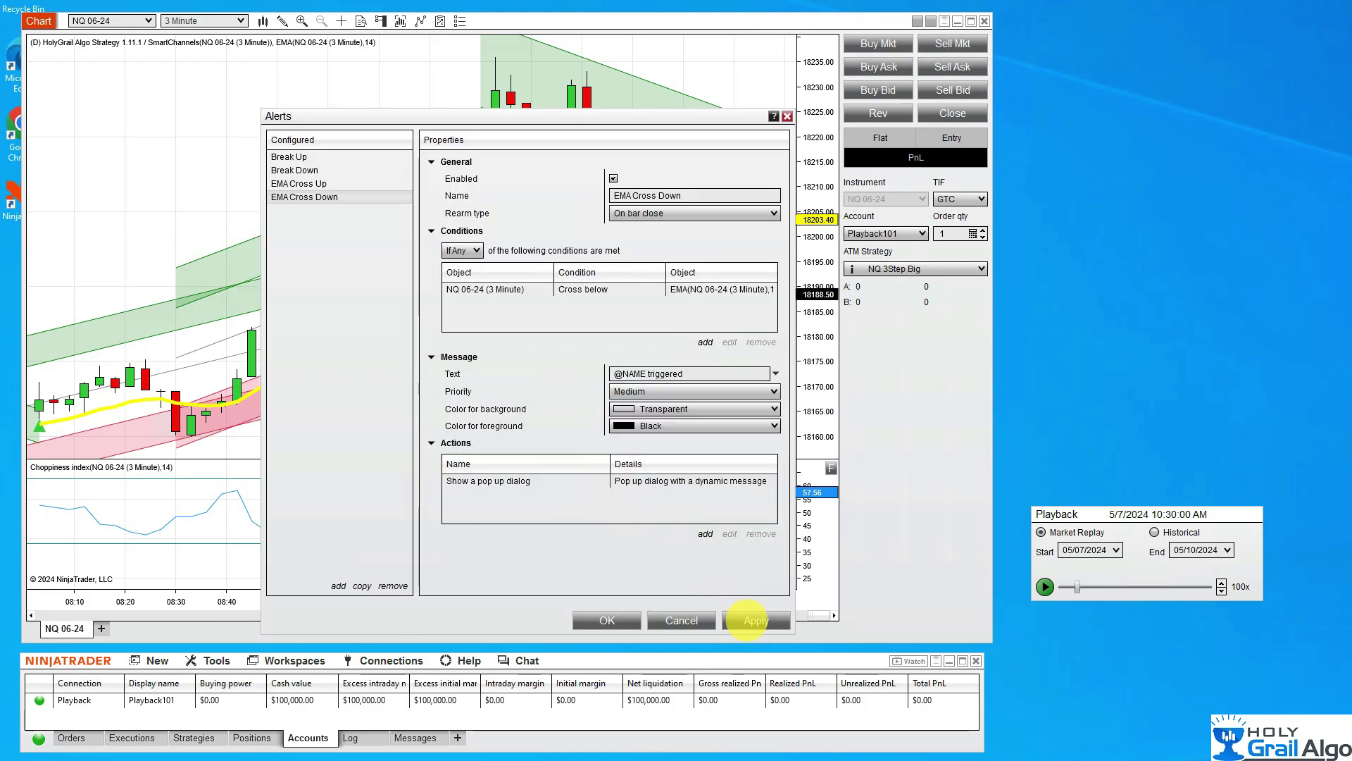
{"action": "left_click", "coordinate": [746, 618]}
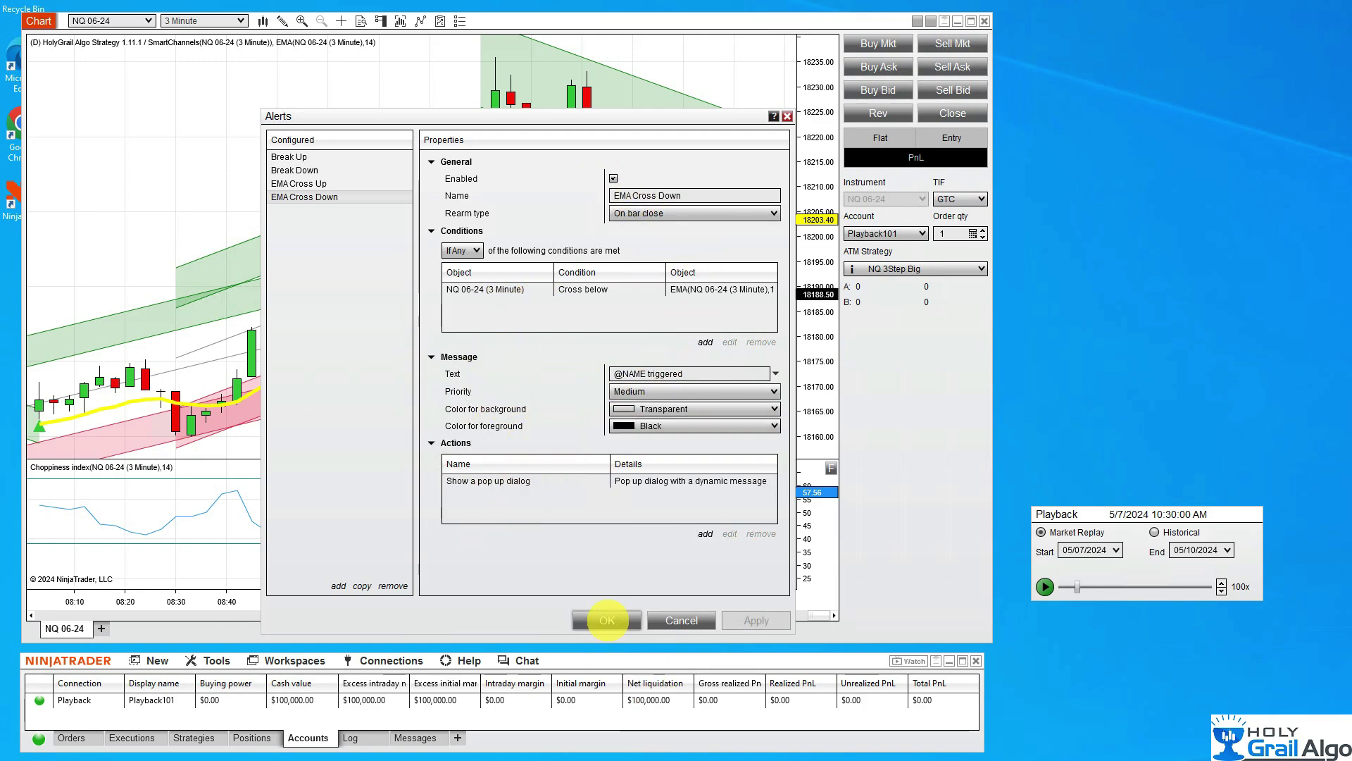
{"action": "left_click", "coordinate": [606, 620]}
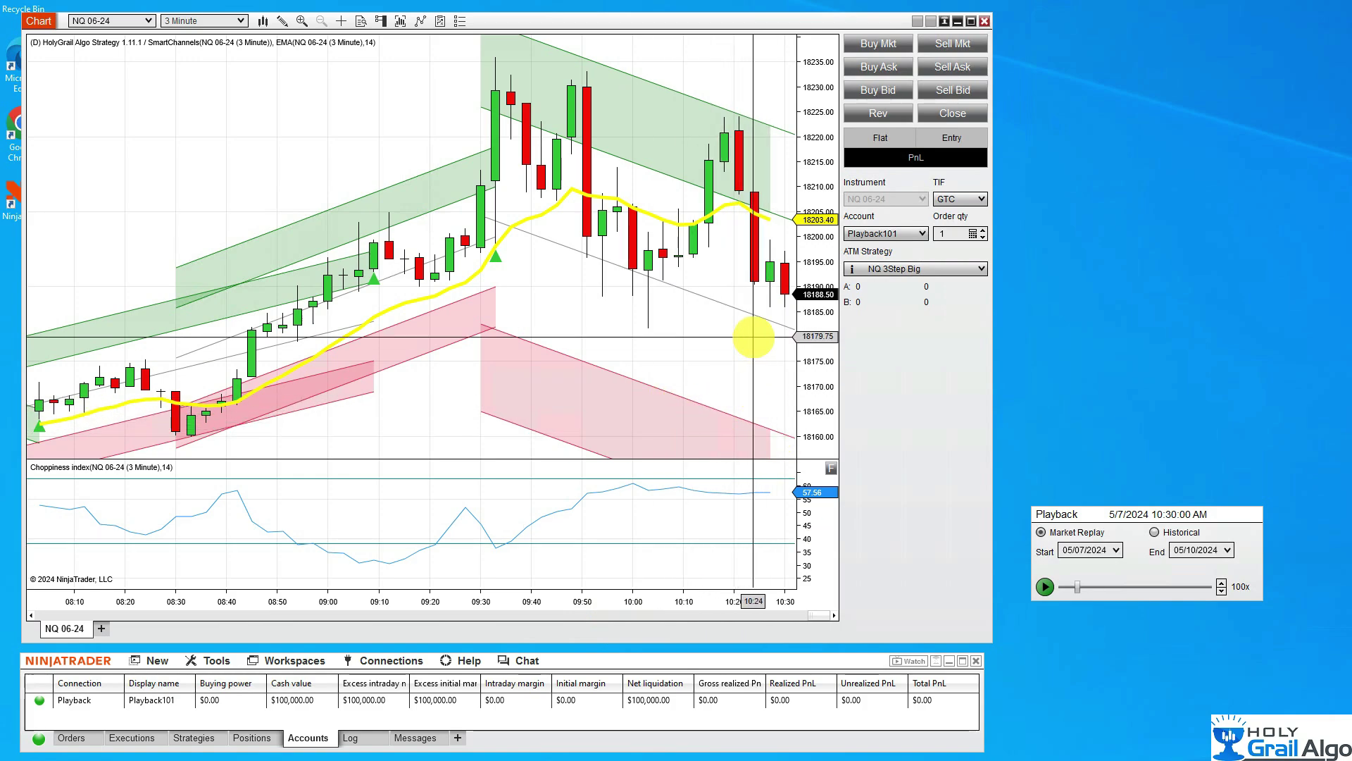
{"action": "left_click_drag", "start_coordinate": [704, 331], "coordinate": [584, 342]}
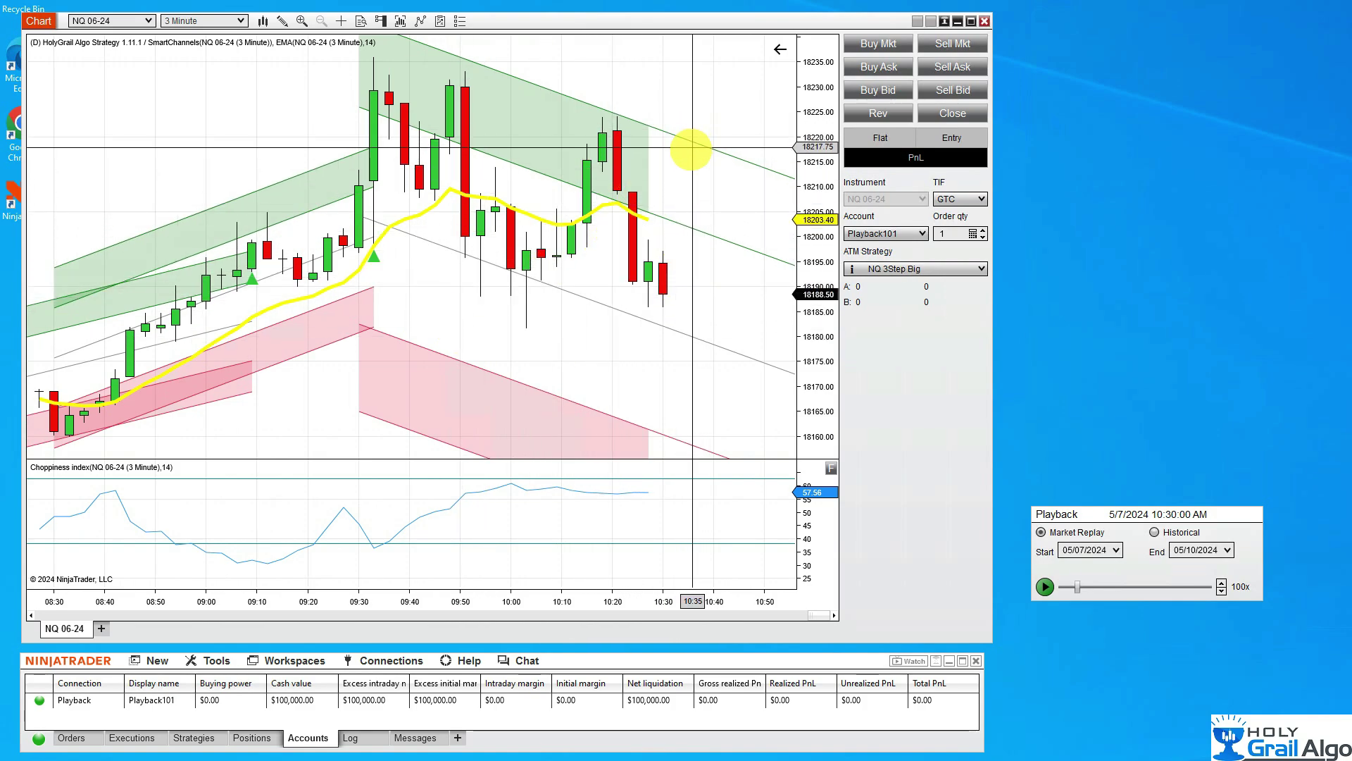
{"action": "left_click", "coordinate": [1043, 587]}
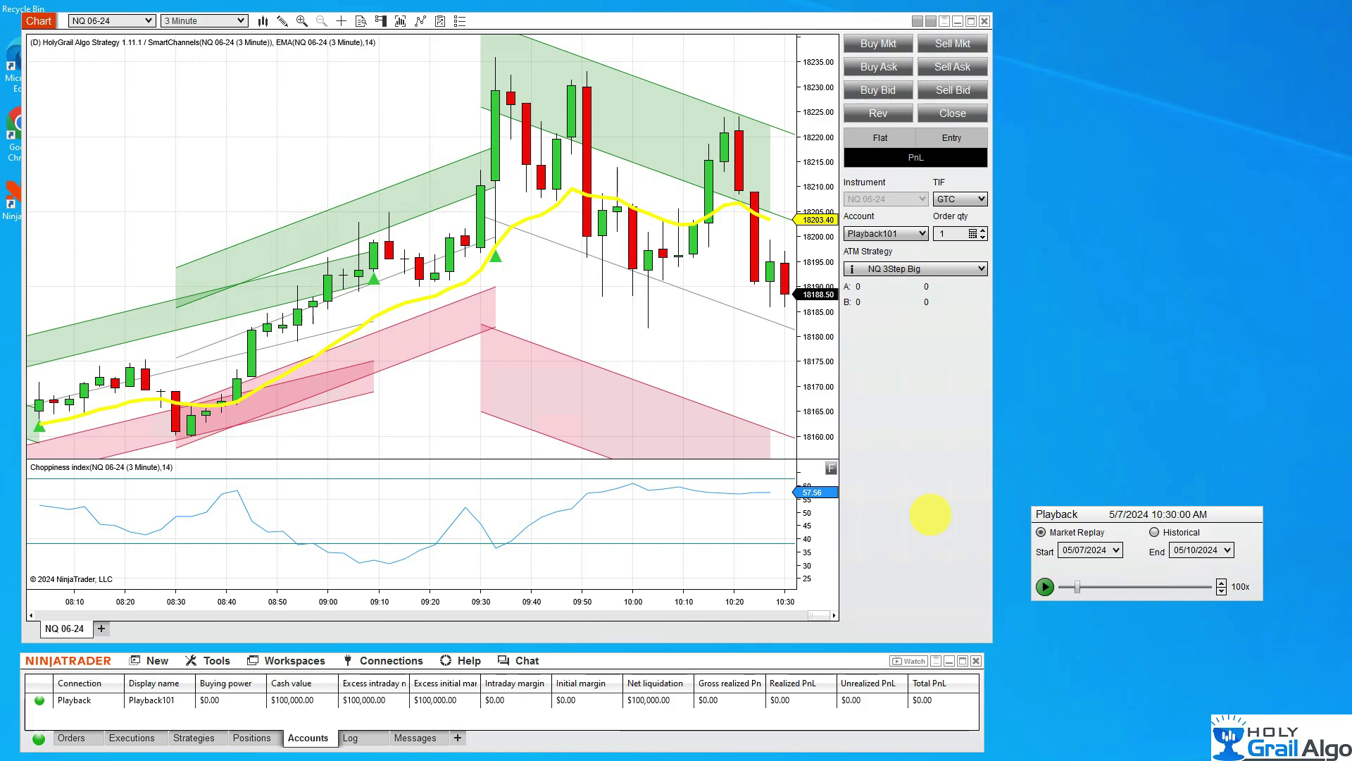
Step: Replay the market at 30x and pause when the EMA Cross Up alert pops up
{"action": "left_click", "coordinate": [1045, 585]}
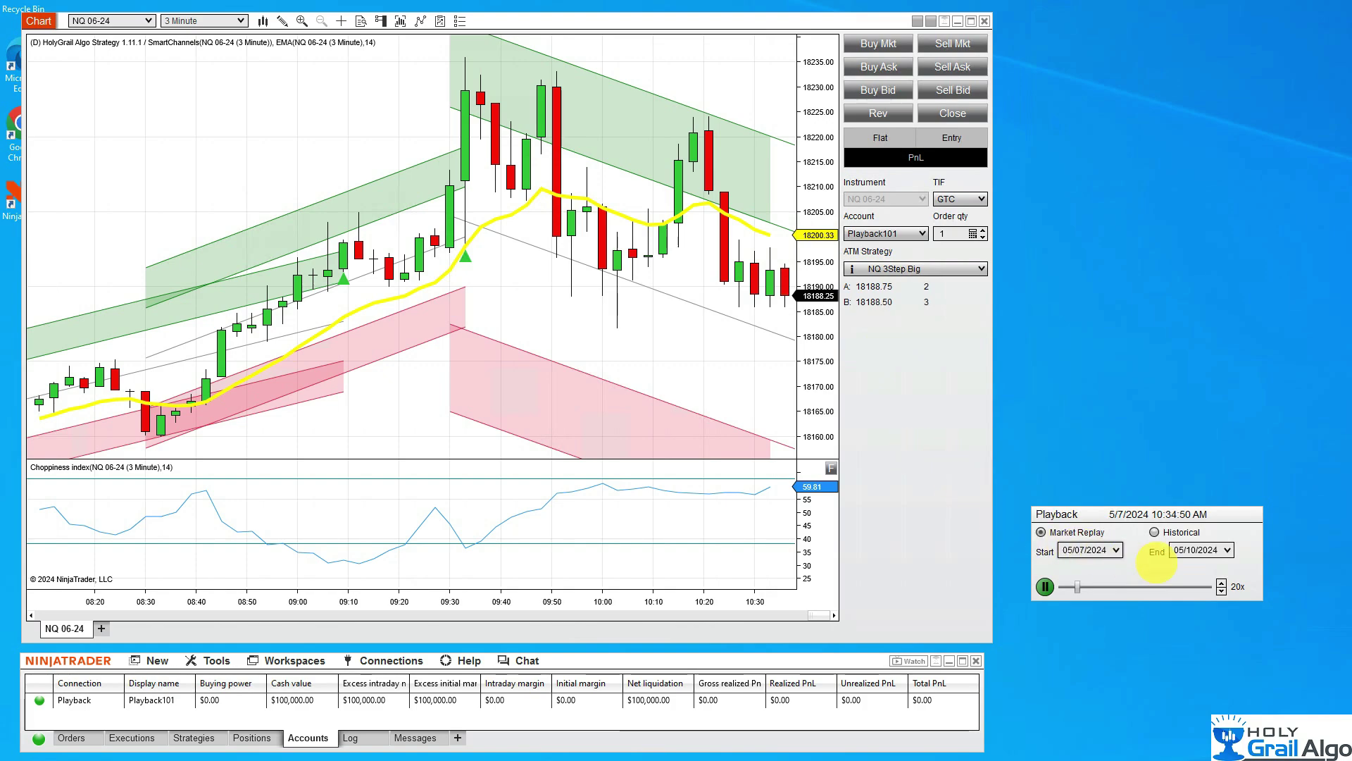
{"action": "left_click", "coordinate": [1222, 582]}
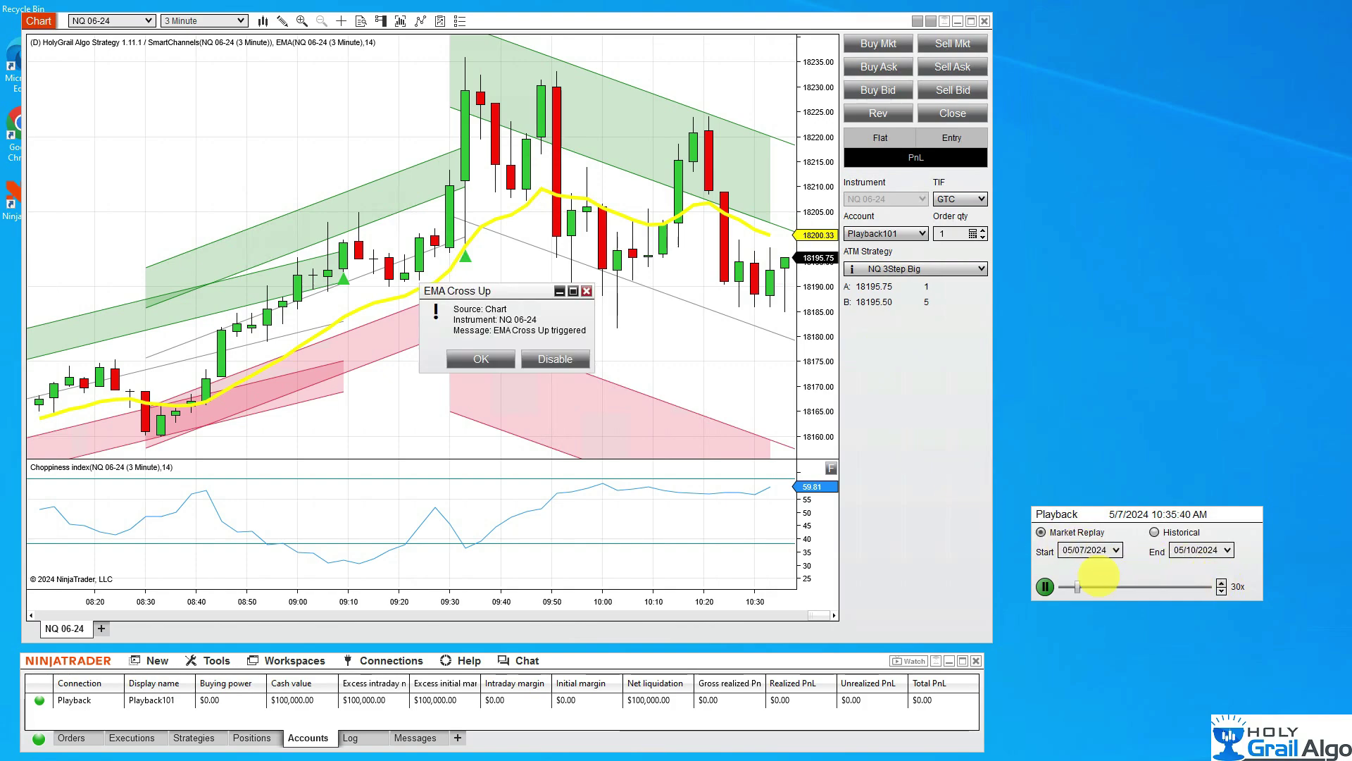
{"action": "left_click", "coordinate": [1046, 585]}
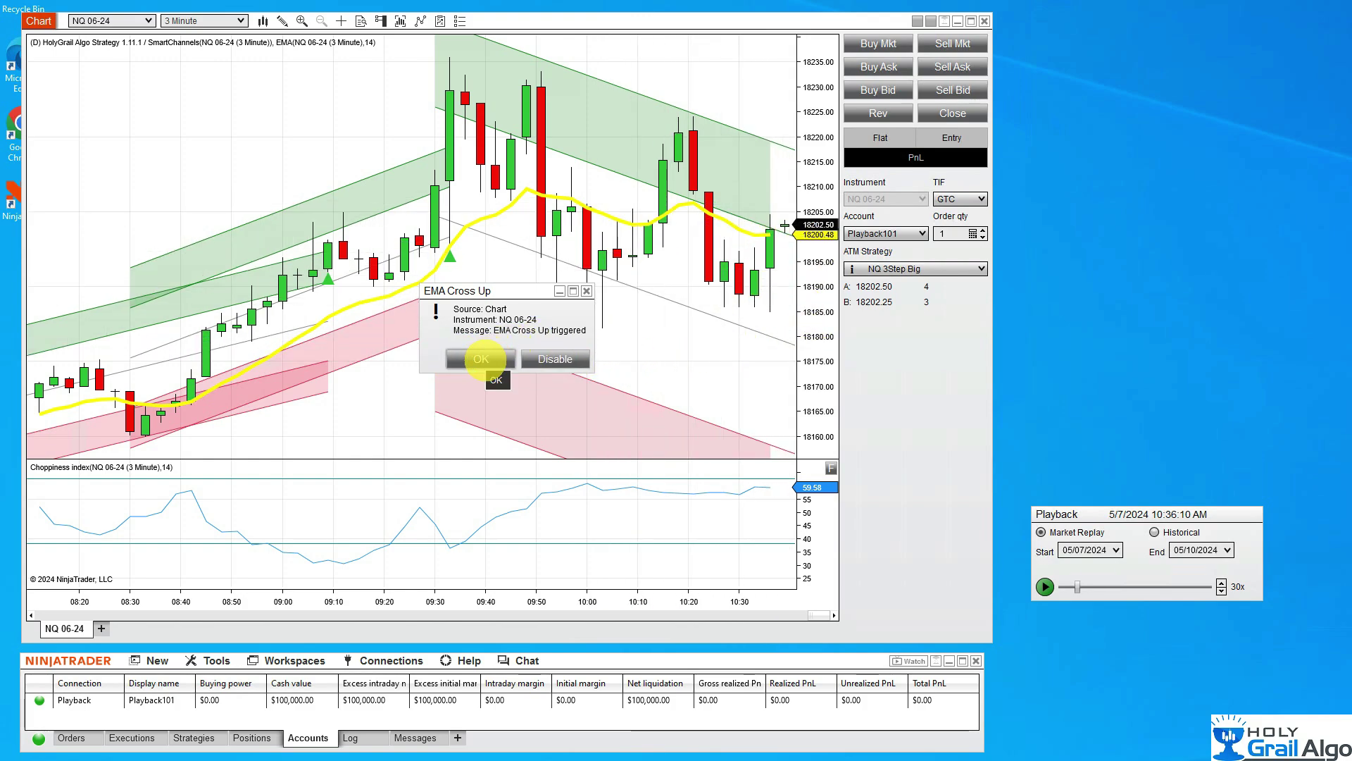
Step: Dismiss EMA Cross Up, replay at 20x, and dismiss the EMA Cross Down alert
{"action": "left_click", "coordinate": [481, 358]}
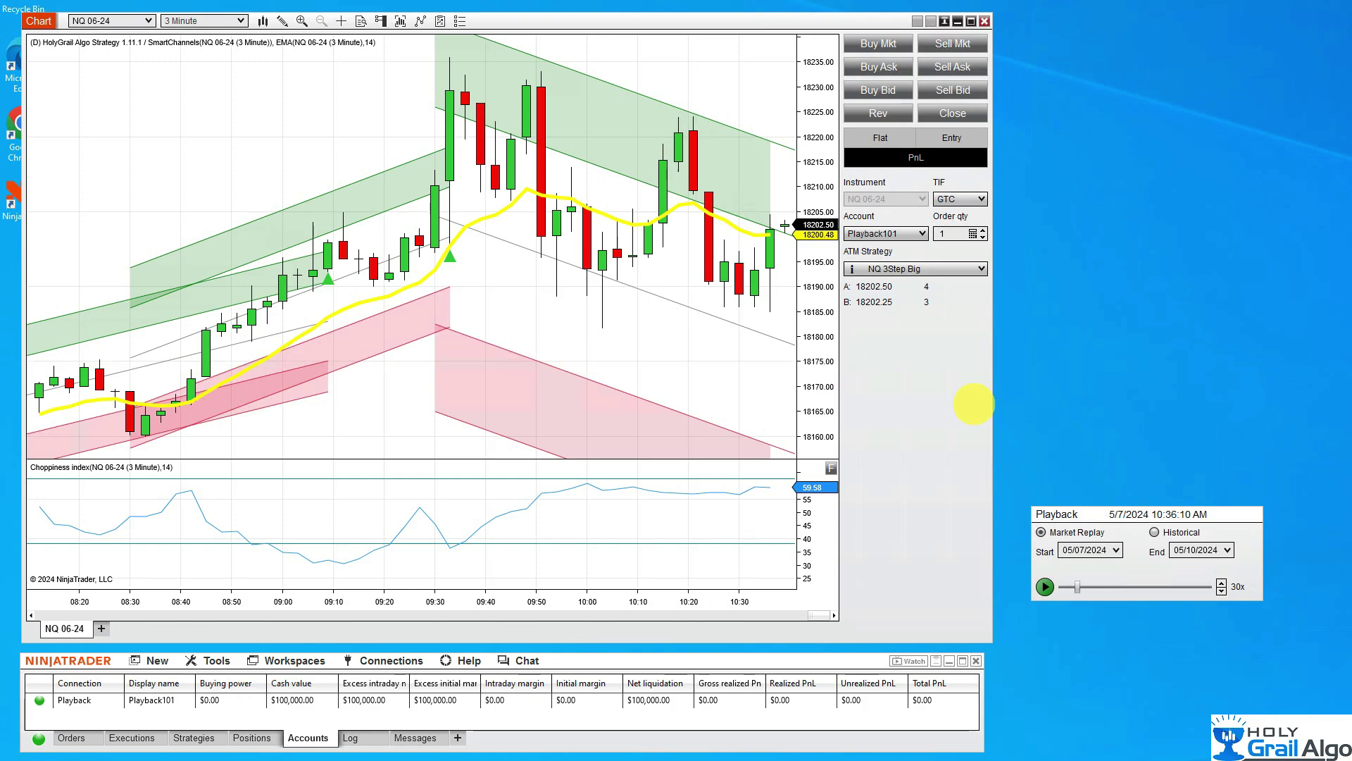
{"action": "left_click", "coordinate": [1221, 591]}
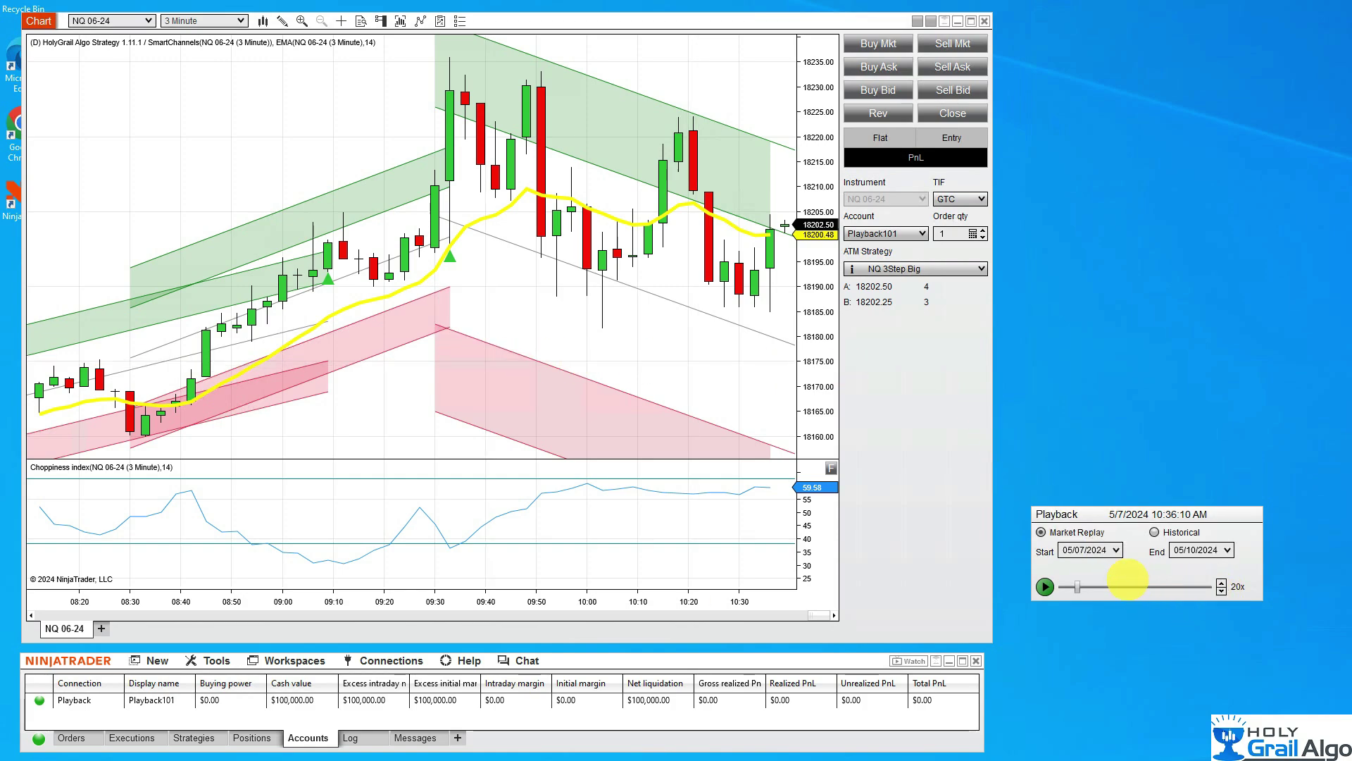
{"action": "left_click", "coordinate": [1045, 584]}
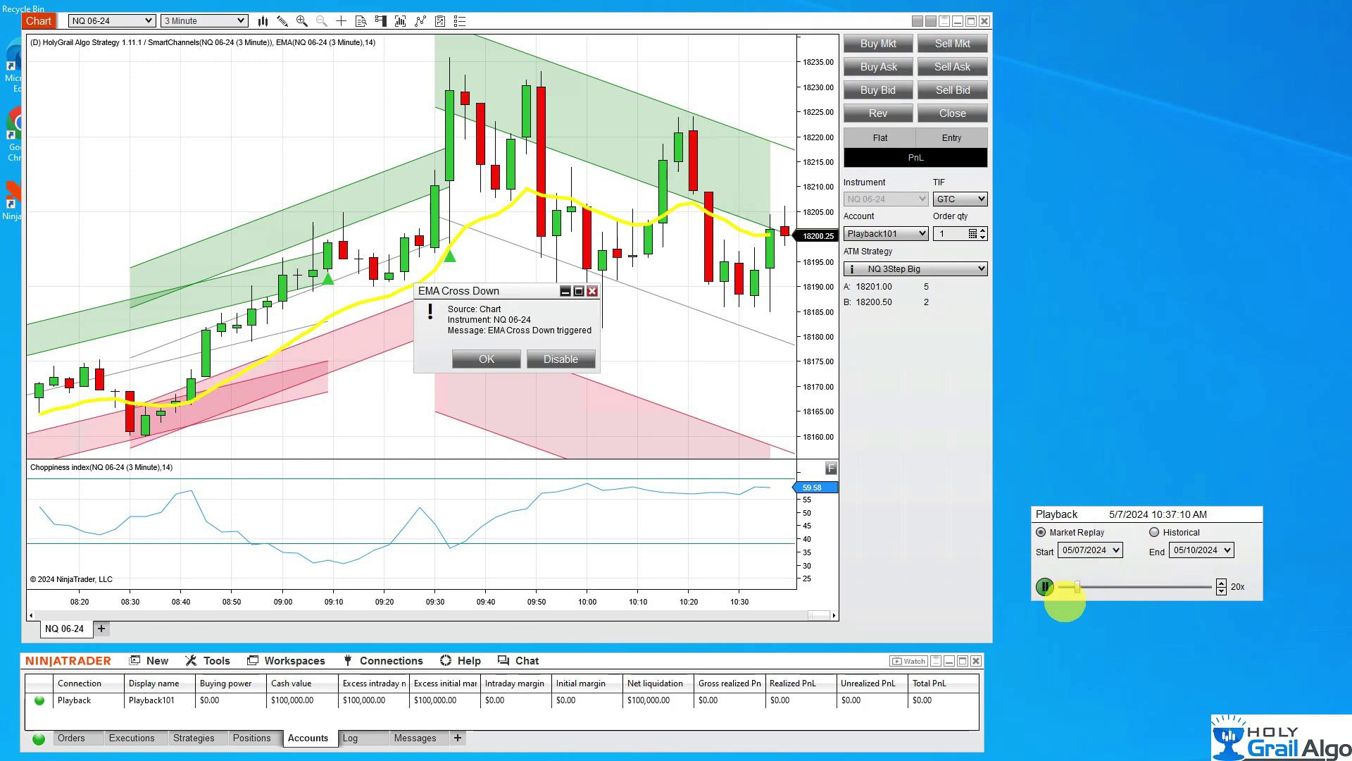
{"action": "left_click", "coordinate": [1045, 586]}
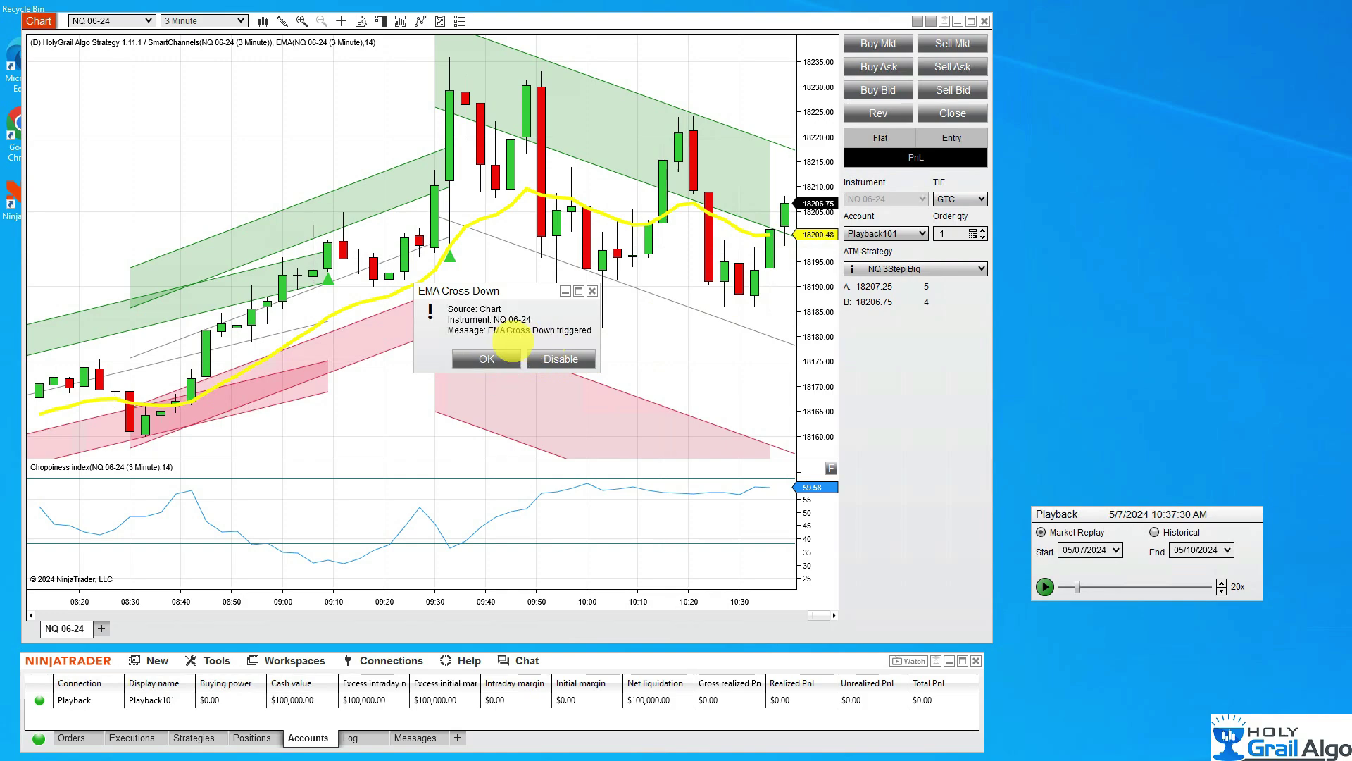
{"action": "left_click", "coordinate": [484, 358]}
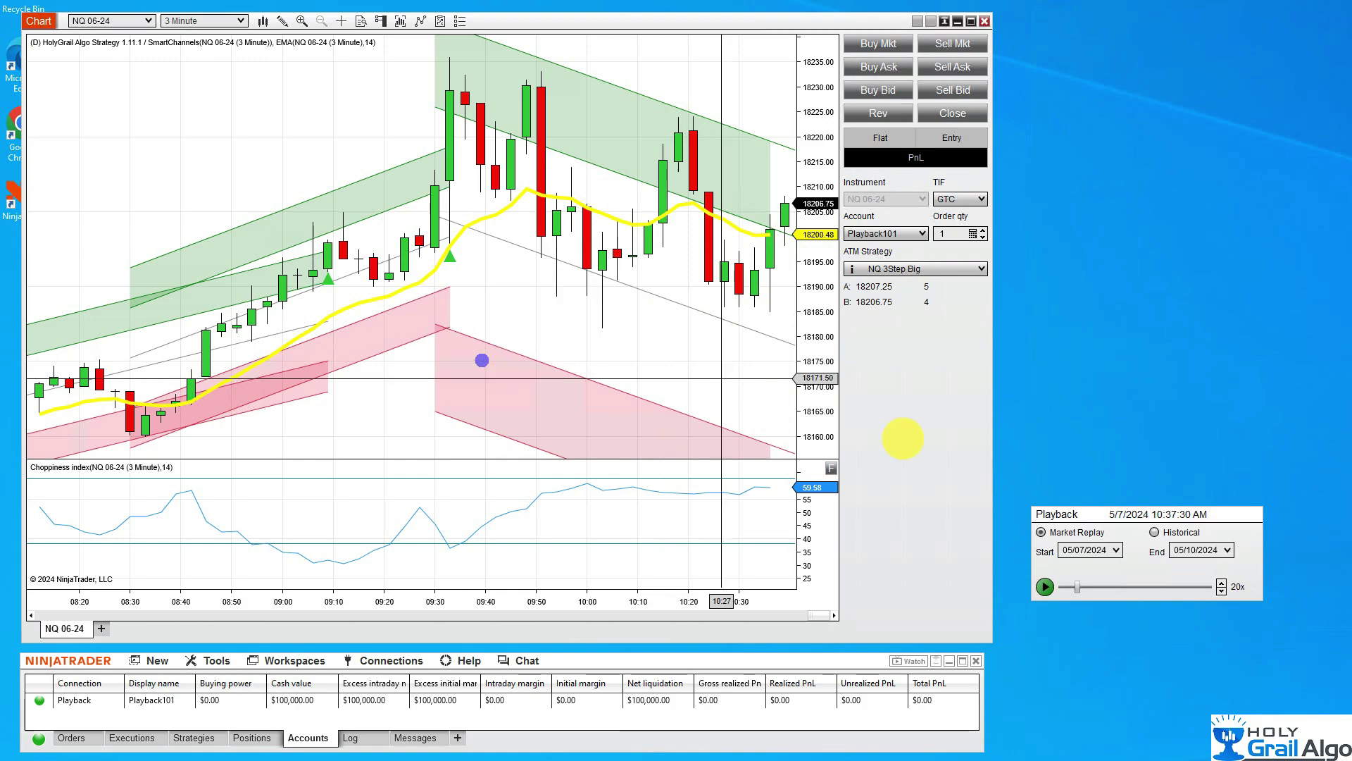
Step: Resume the replay at 100x and dismiss the next EMA Cross Down alert
{"action": "left_click", "coordinate": [1045, 587]}
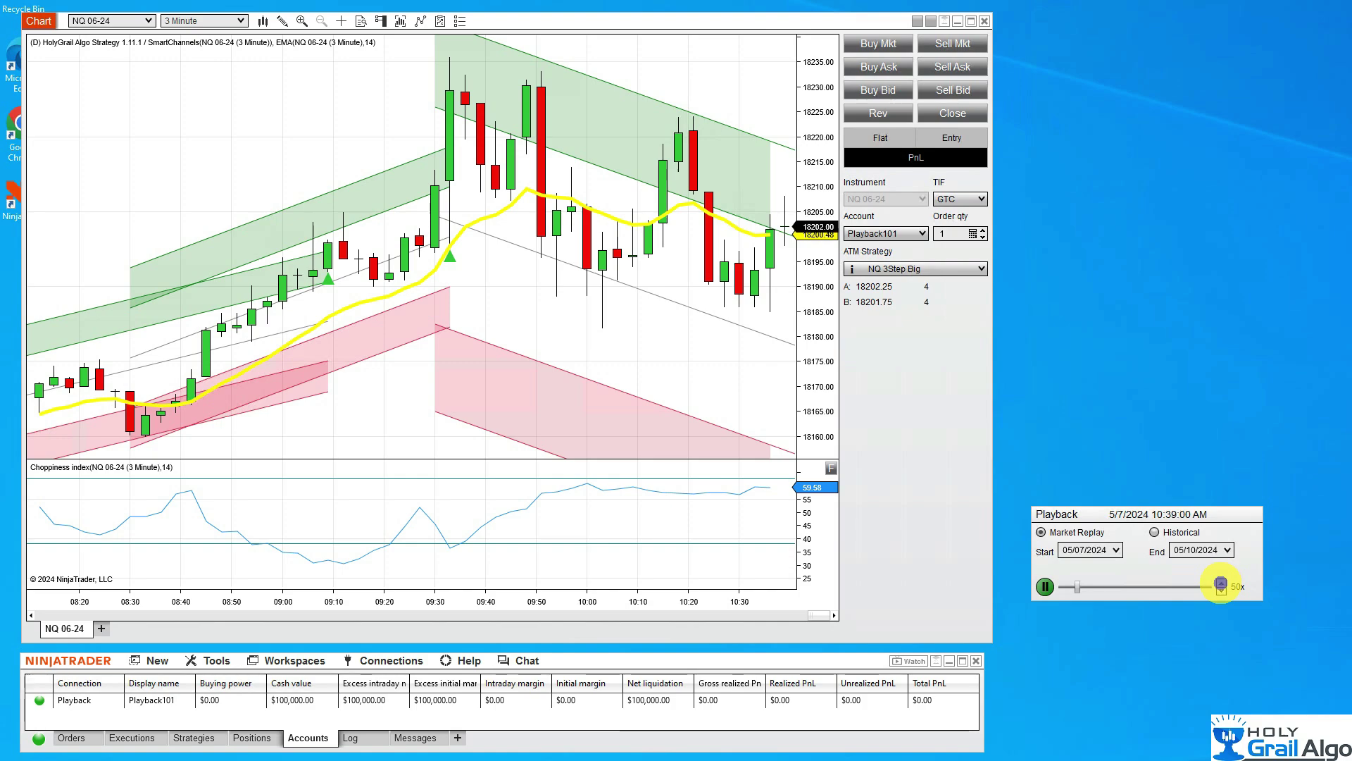
{"action": "left_click", "coordinate": [1221, 582]}
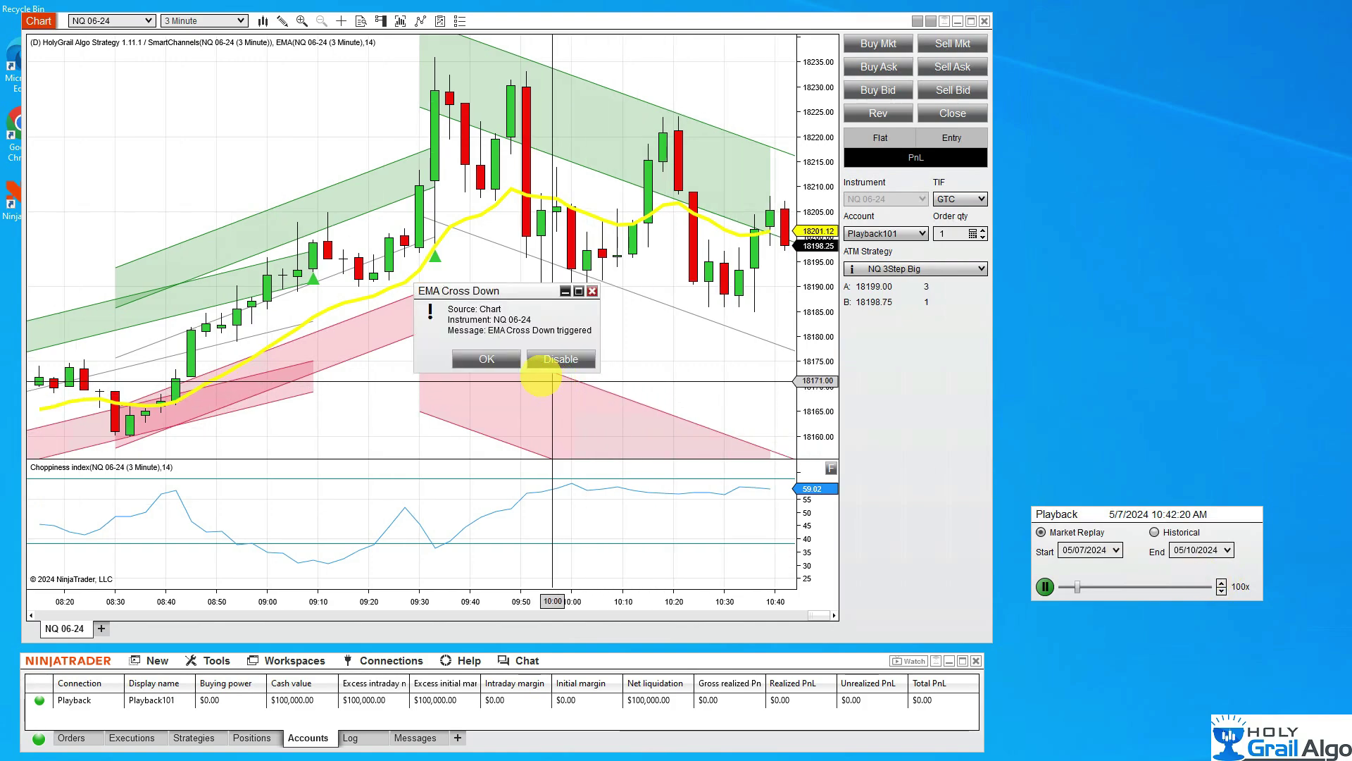
{"action": "left_click", "coordinate": [479, 358]}
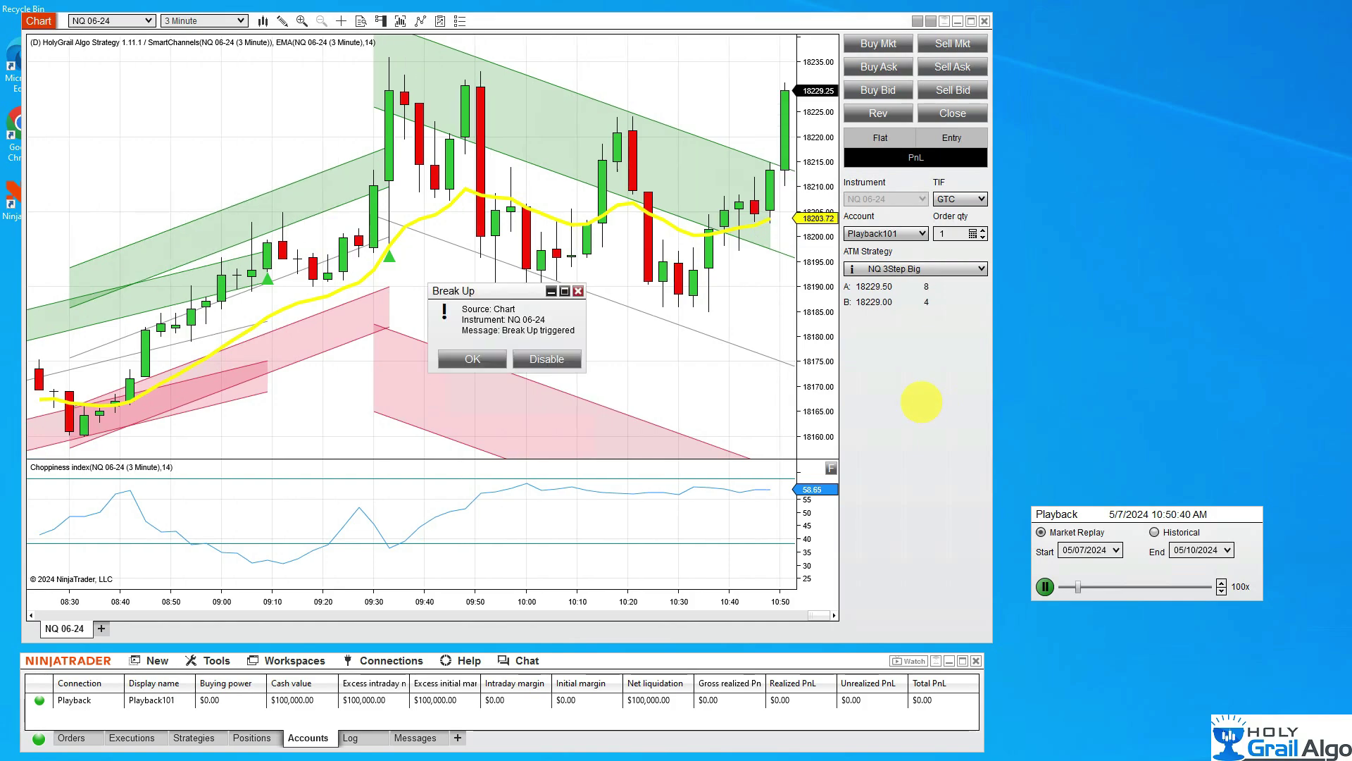
Step: Dismiss the Break Up alert and buy one NQ 06-24 contract at market
{"action": "left_click", "coordinate": [547, 353]}
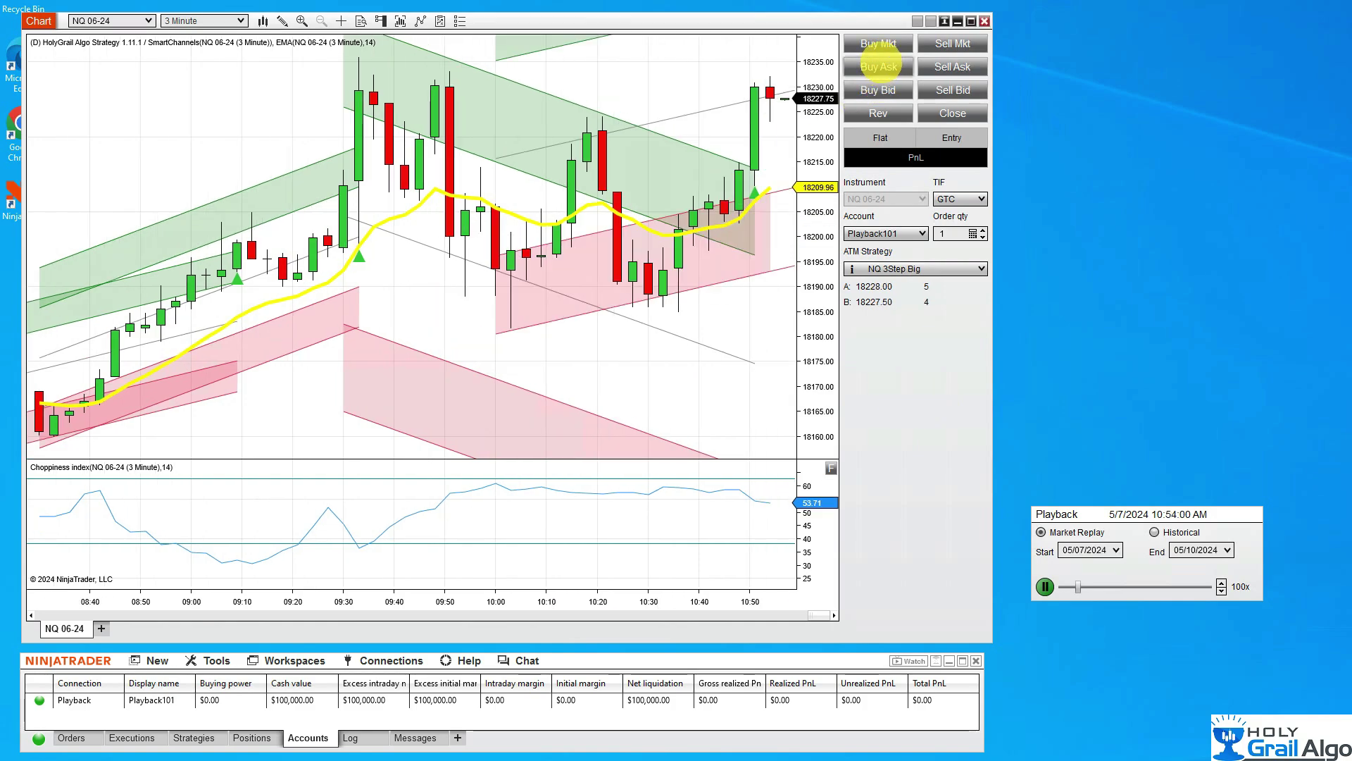
{"action": "left_click", "coordinate": [878, 43]}
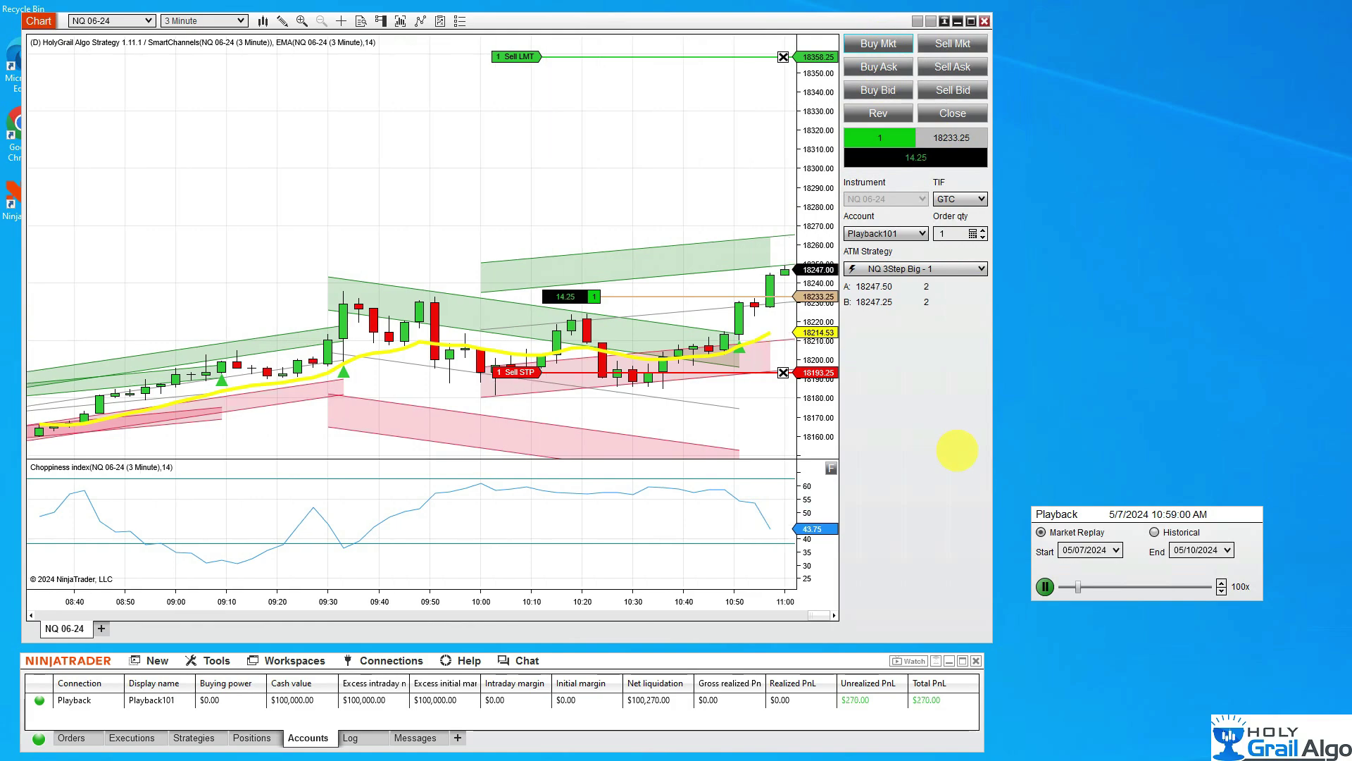